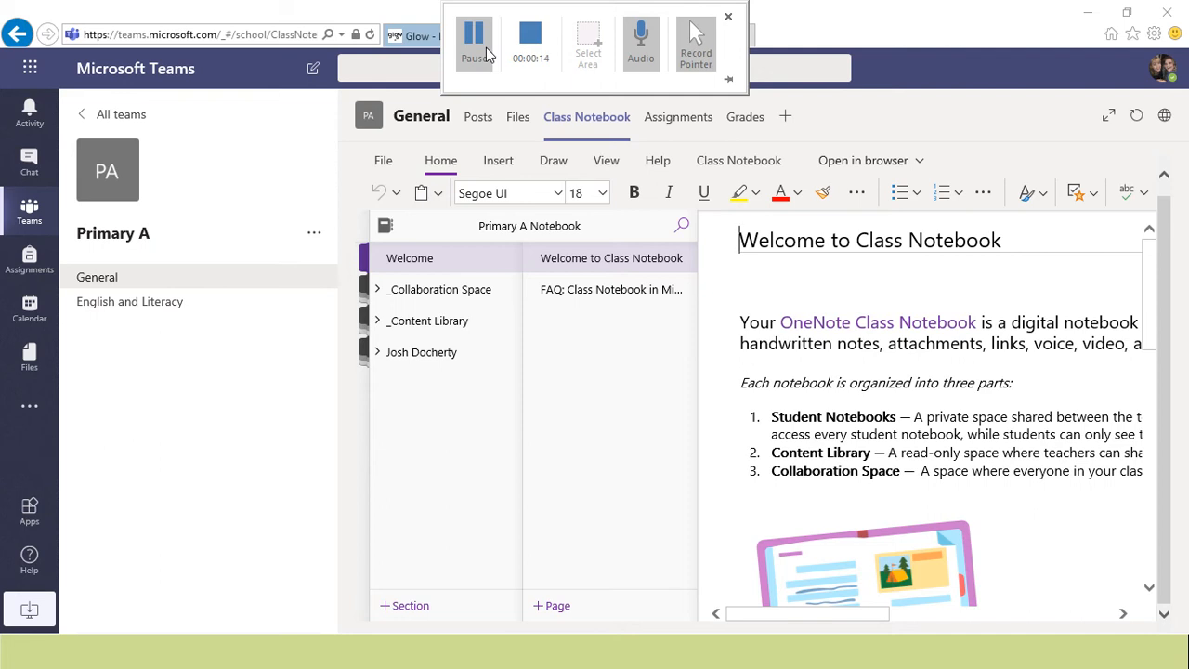
click(474, 42)
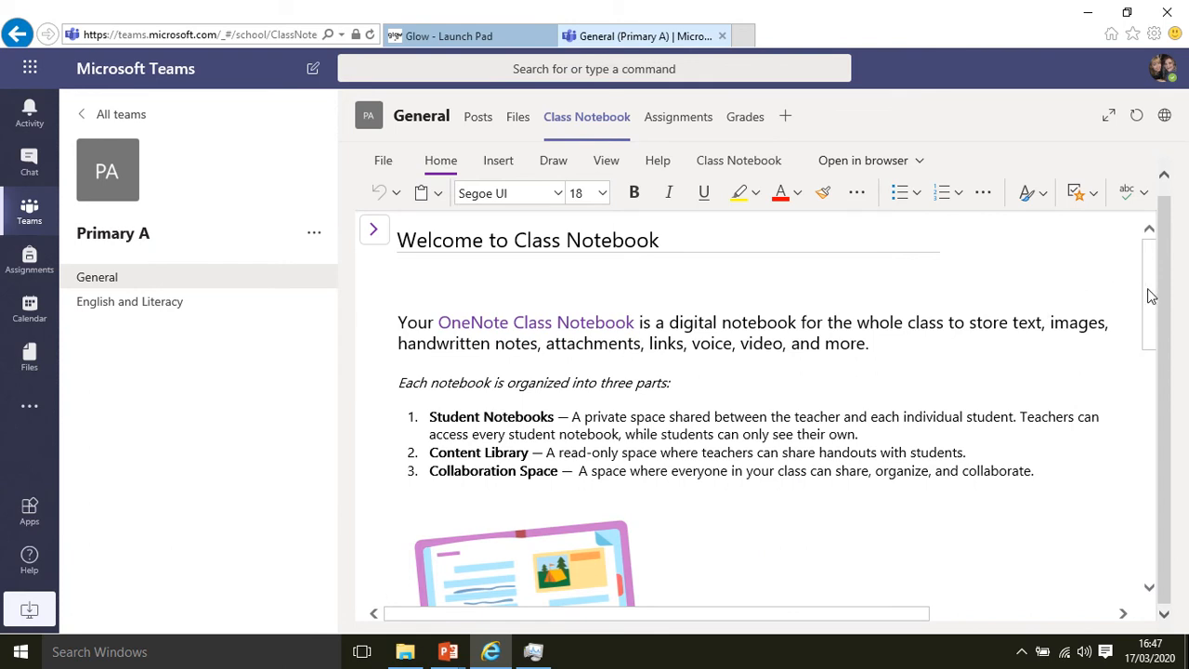
Step: Read through the Welcome to Class Notebook page and the FAQ page in the Welcome section
drag(1152, 297, 1157, 444)
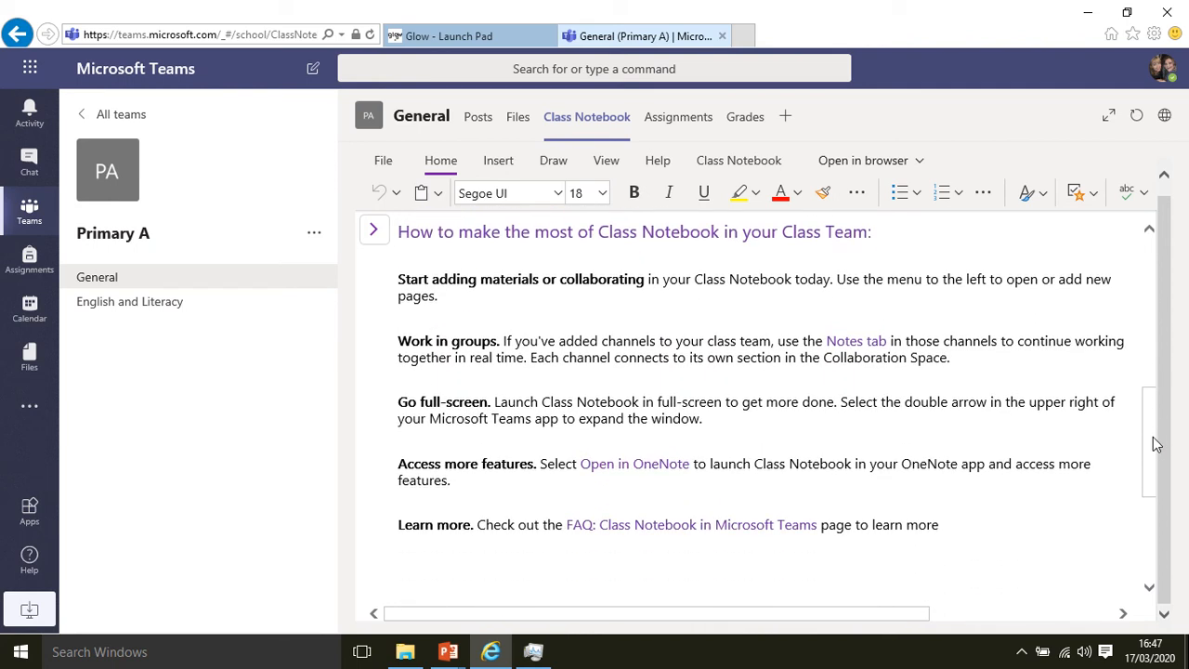
click(374, 231)
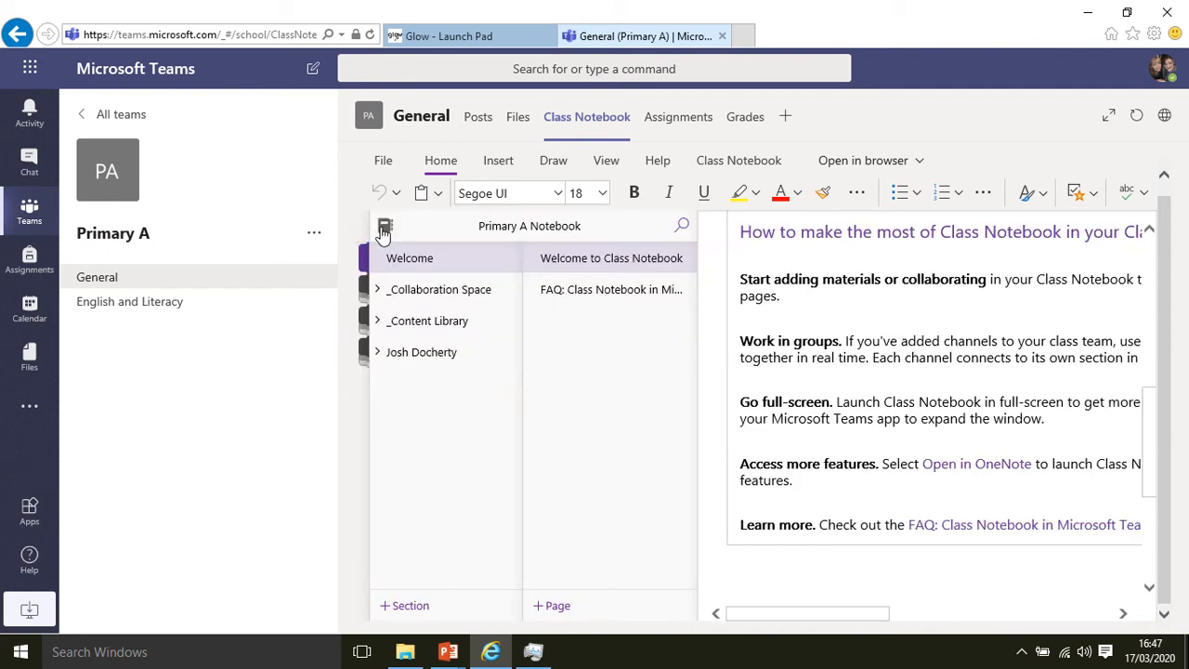
click(594, 293)
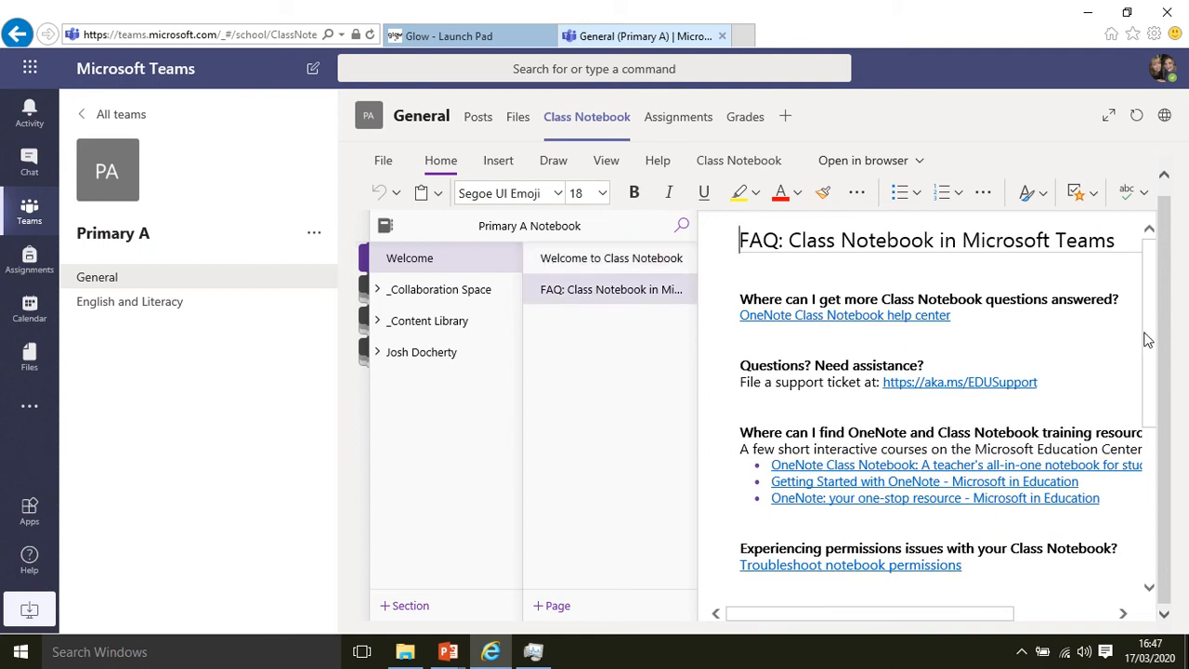
drag(1150, 363, 1164, 488)
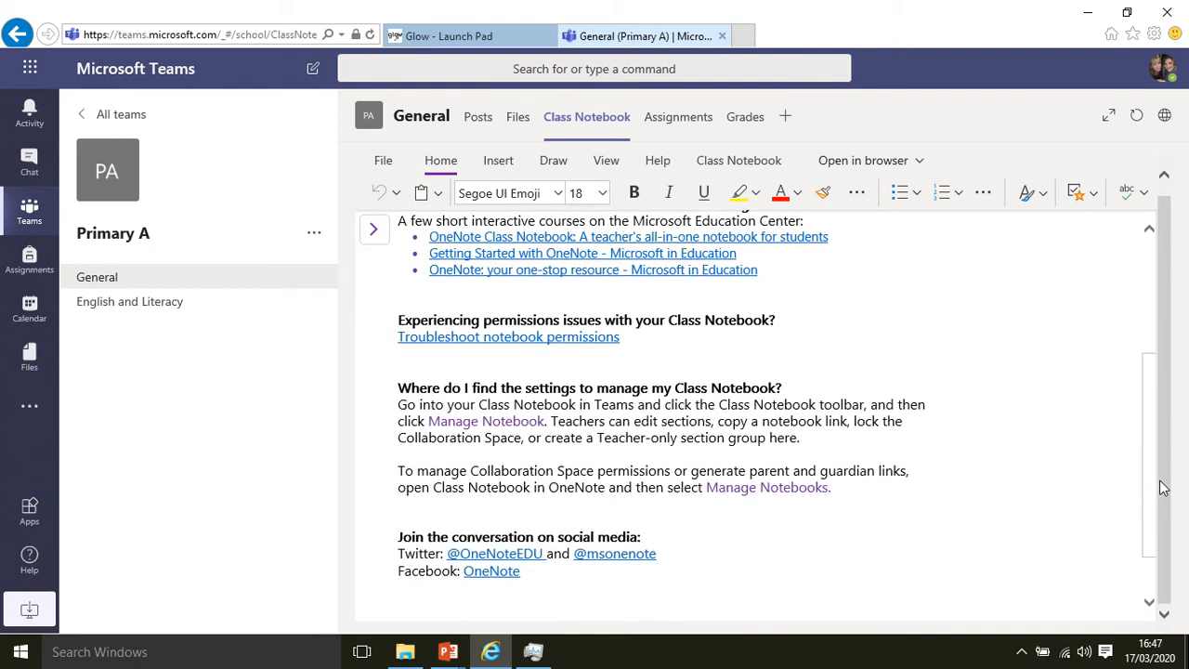
scroll(1163, 488, up, 5)
Step: Open the section on using the Collaboration Space and read its getting-started page
click(373, 229)
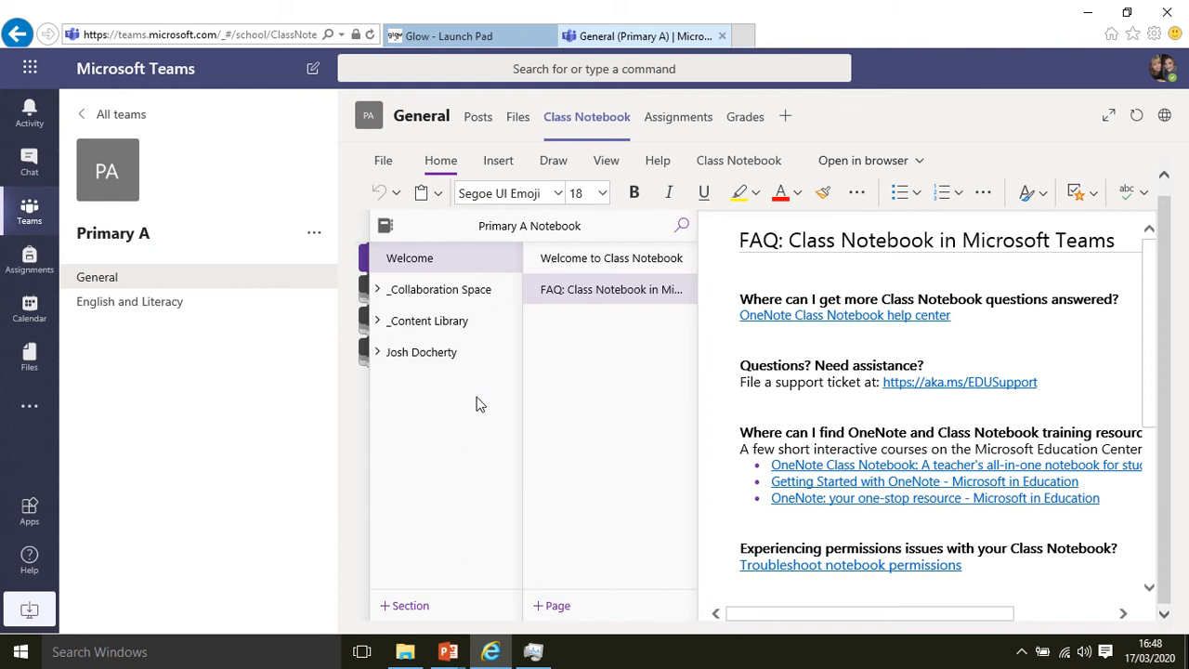
click(455, 296)
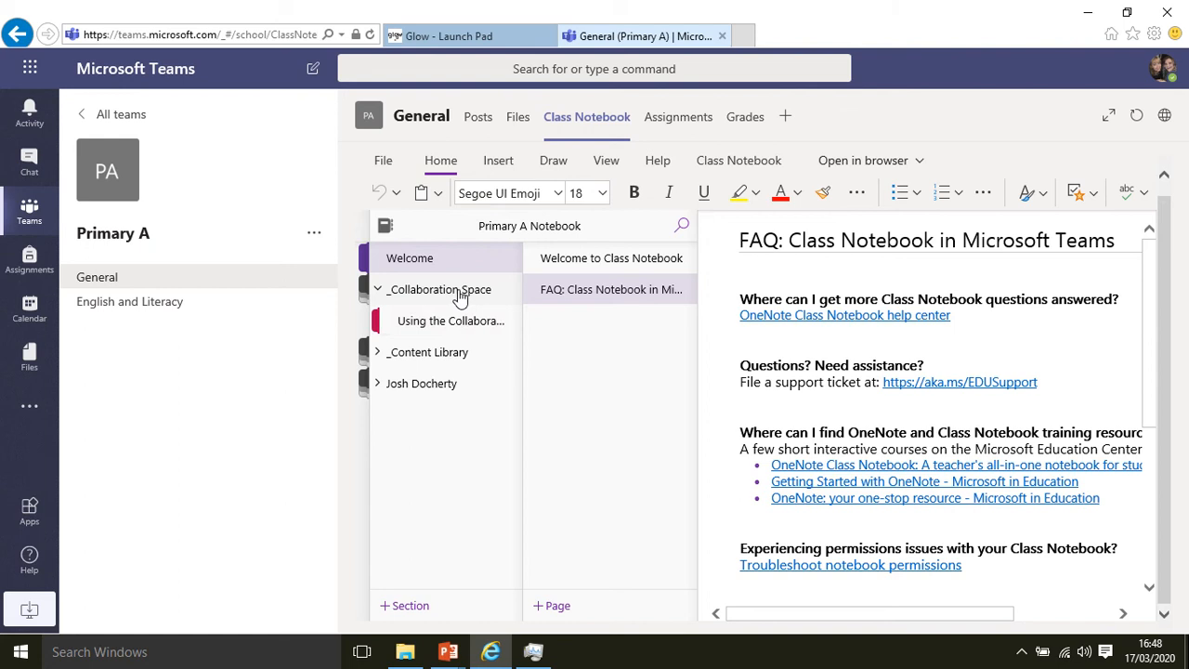
click(449, 321)
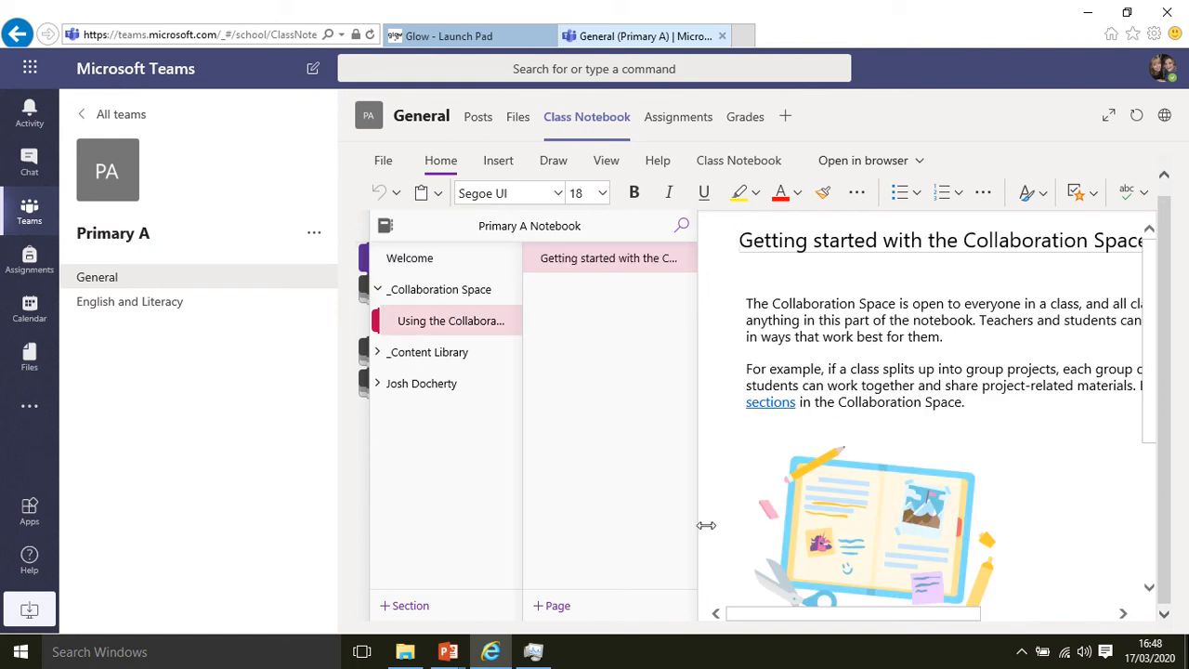
click(913, 444)
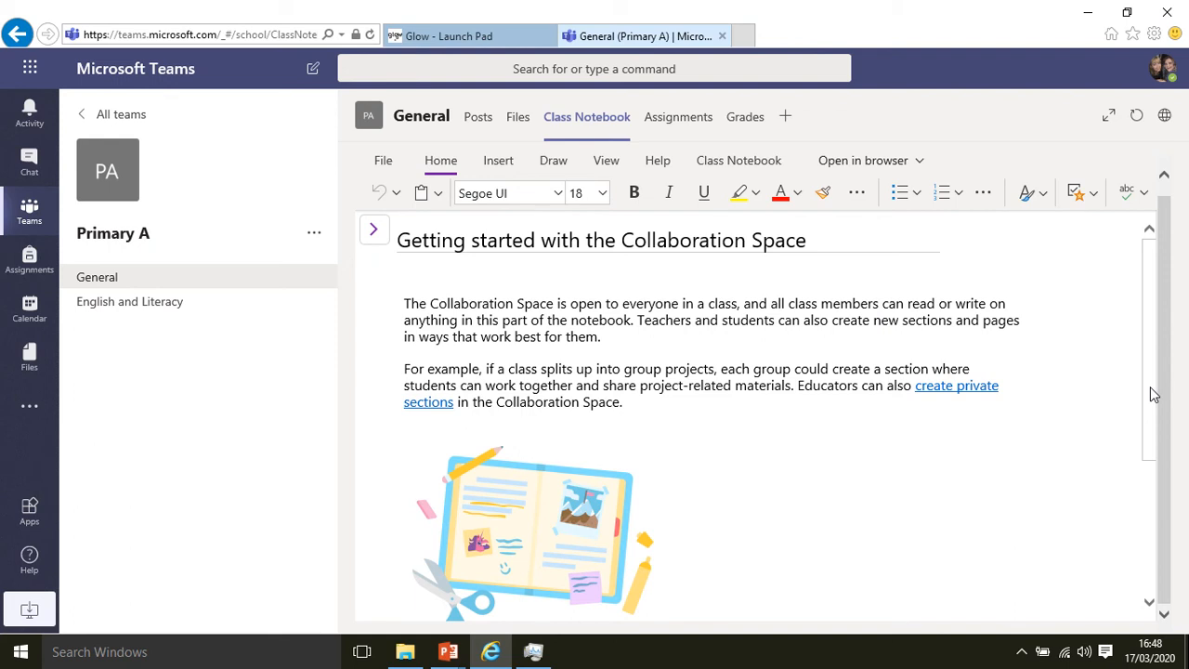
drag(1153, 395, 1141, 523)
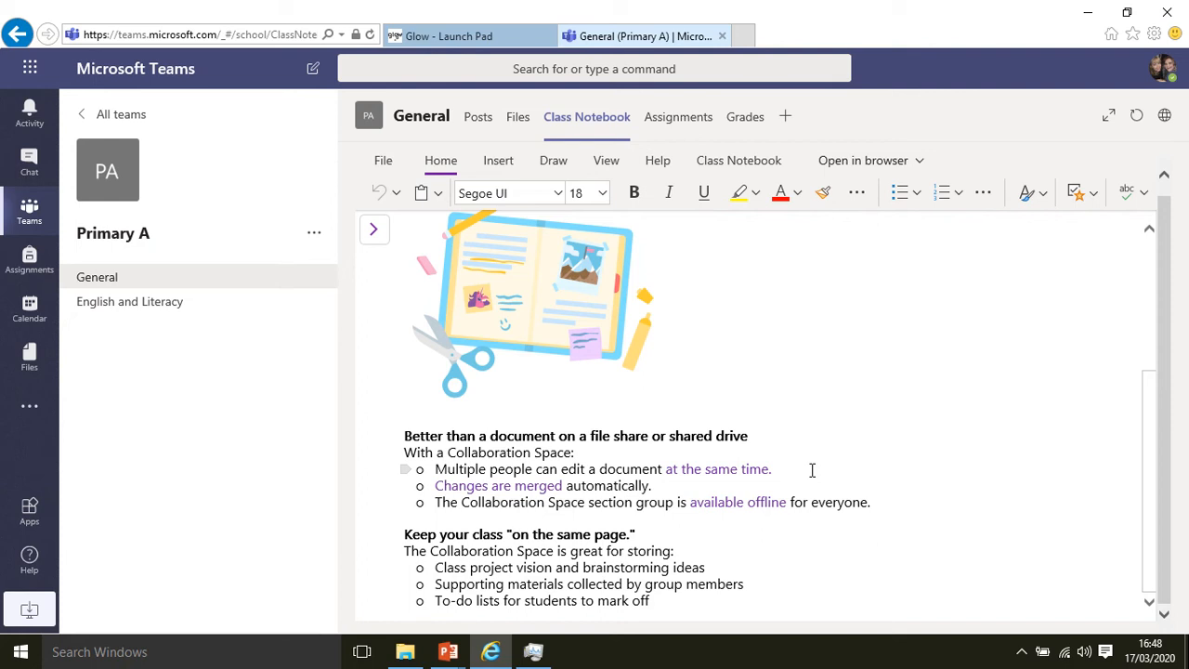
Step: Collapse the Collaboration Space and view the Using the Content Library section inside the Content Library
click(379, 228)
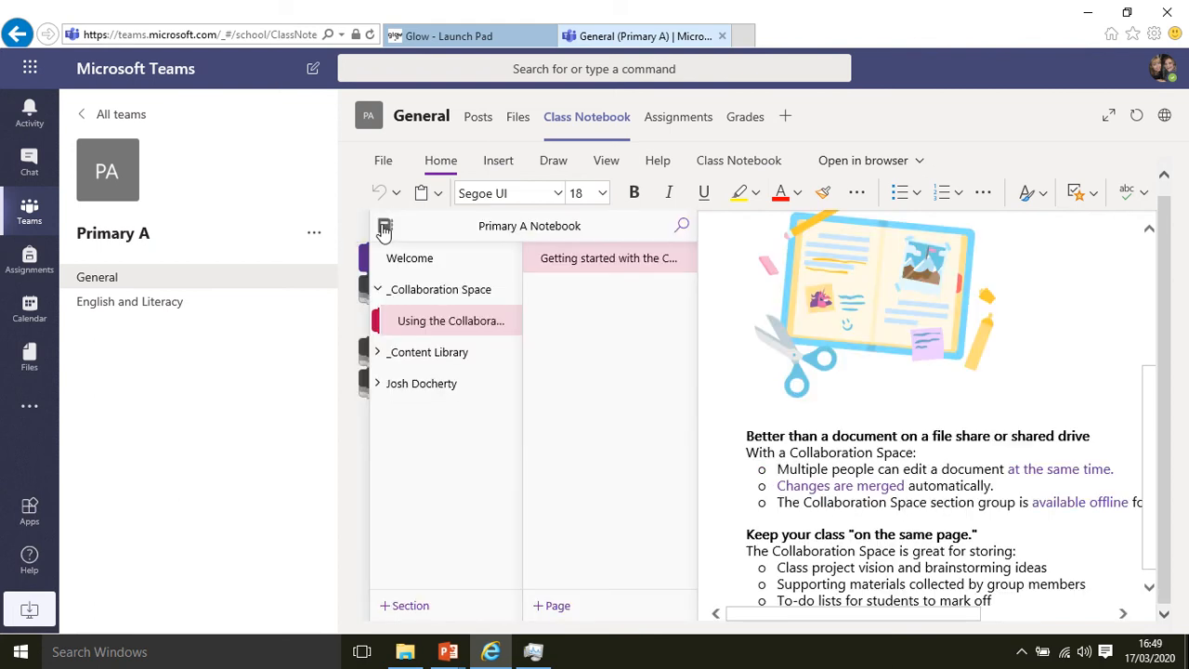
click(376, 290)
click(376, 320)
click(452, 352)
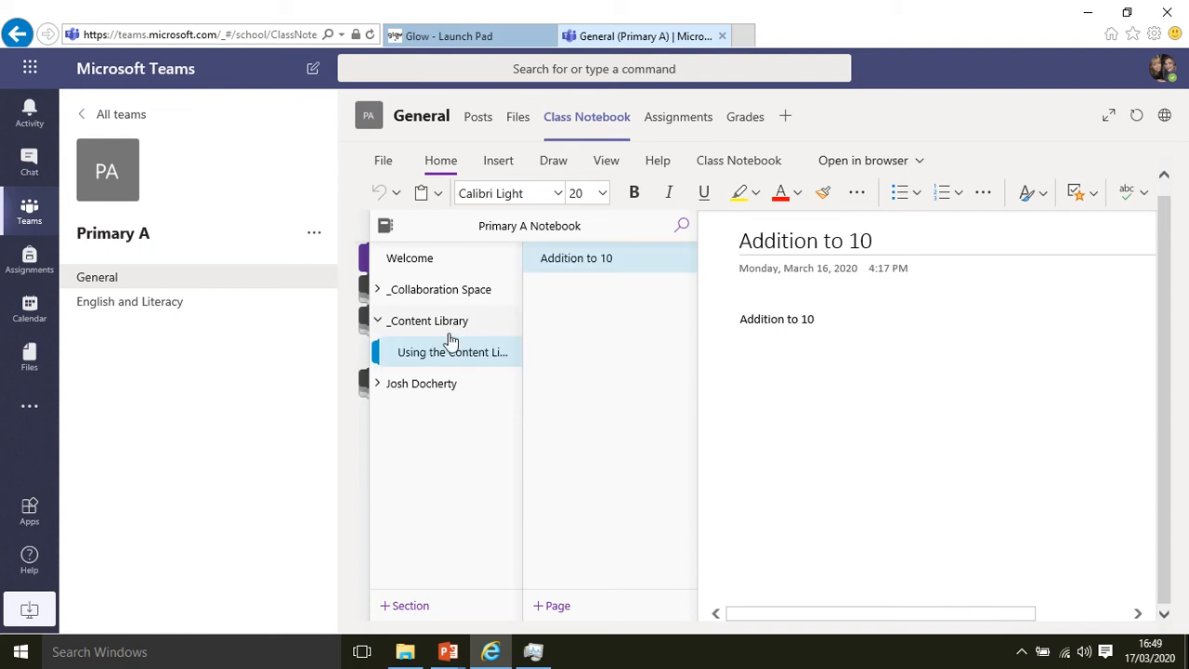
Step: Expand the student's section group and look through its sections from Quizzes to Homework
click(441, 391)
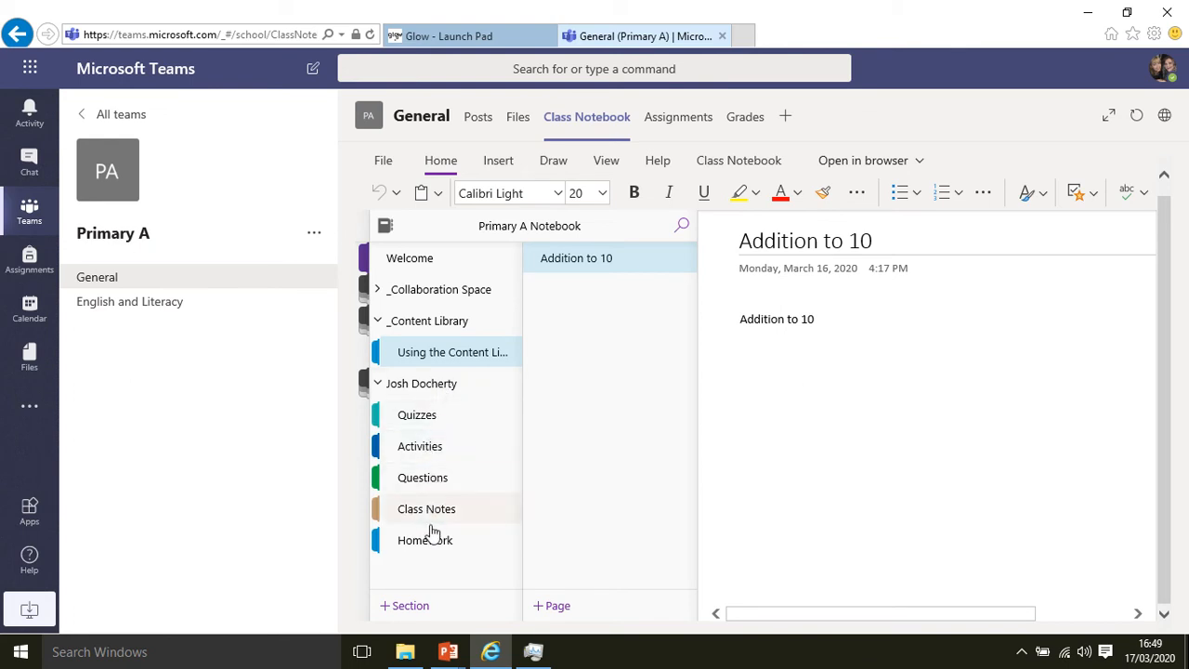
click(428, 426)
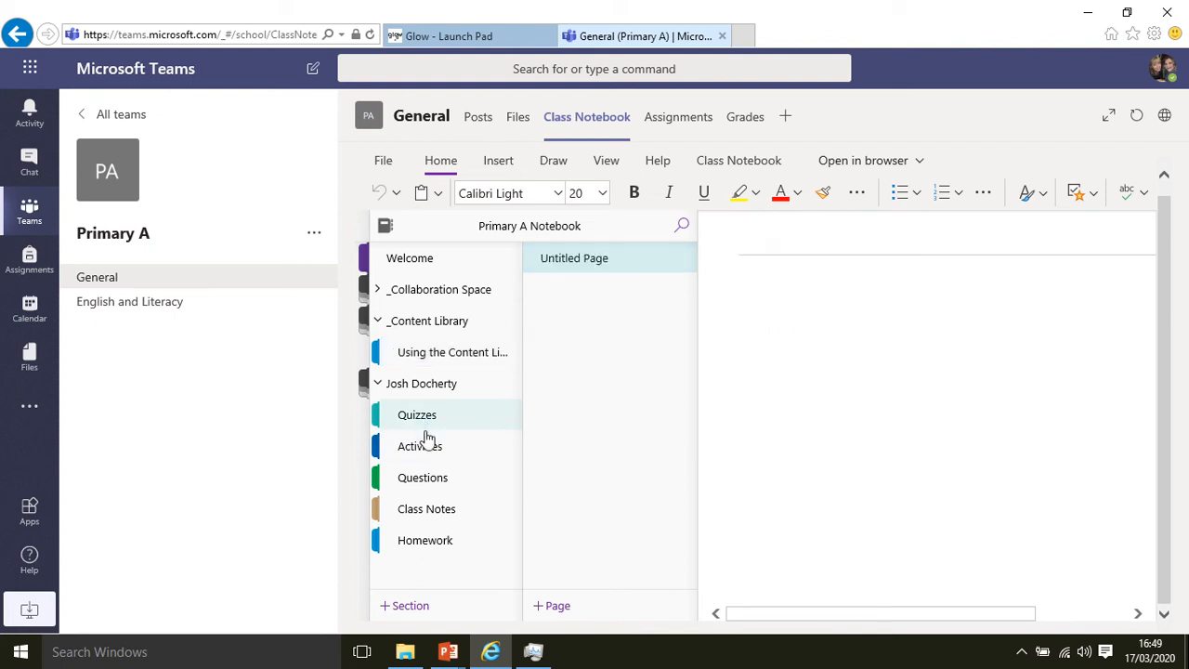
click(428, 450)
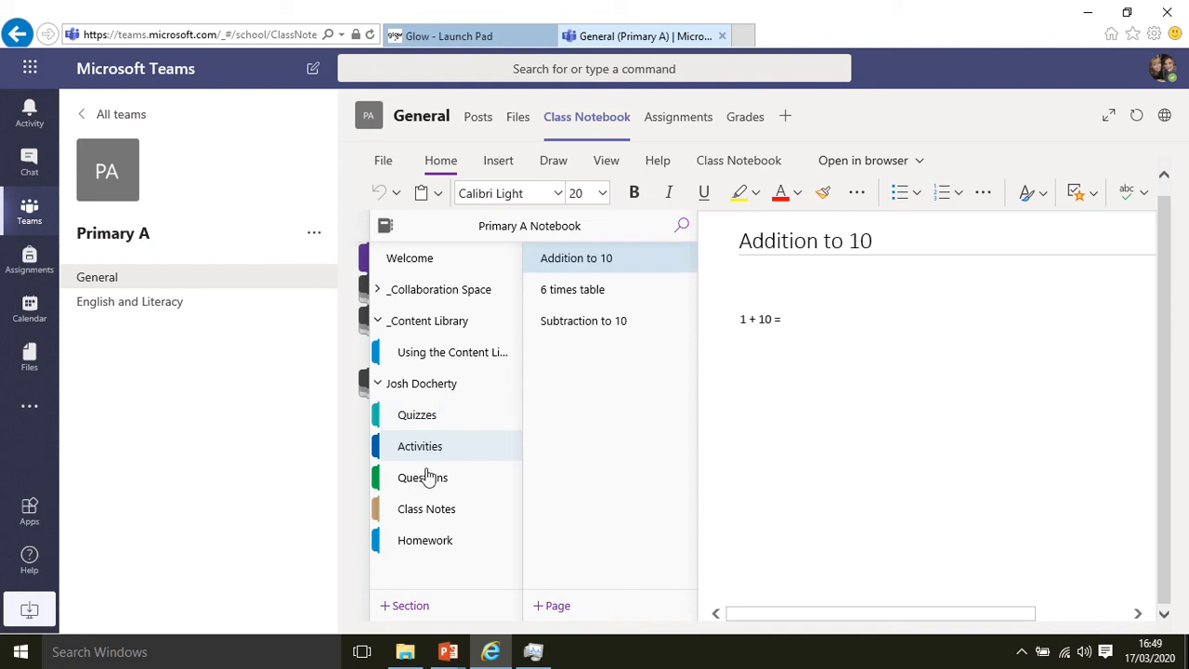
click(425, 481)
click(423, 513)
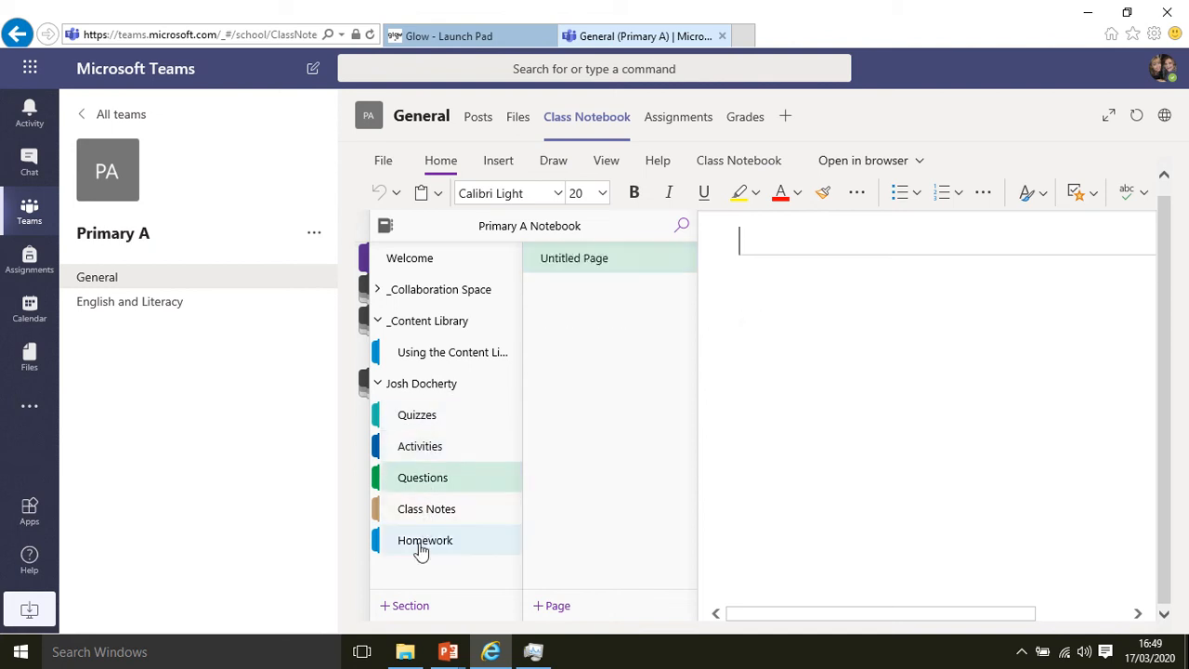
click(421, 548)
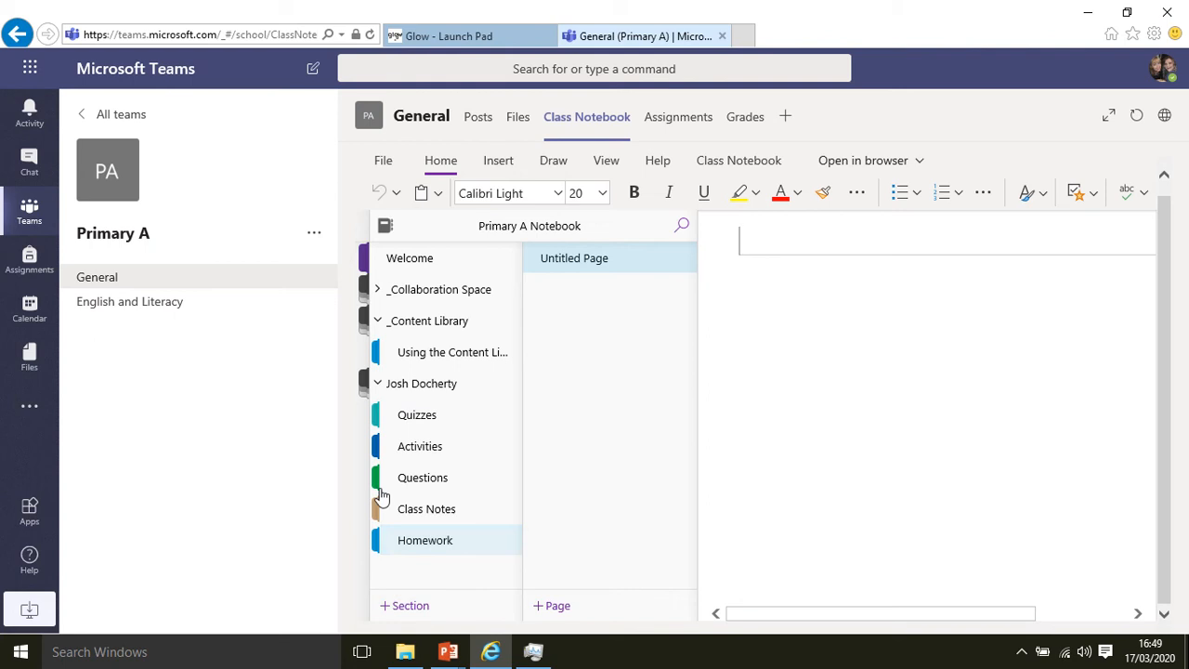
Step: Collapse the open section groups and add a section named English and Literacy to the student's notebook
click(362, 389)
click(362, 327)
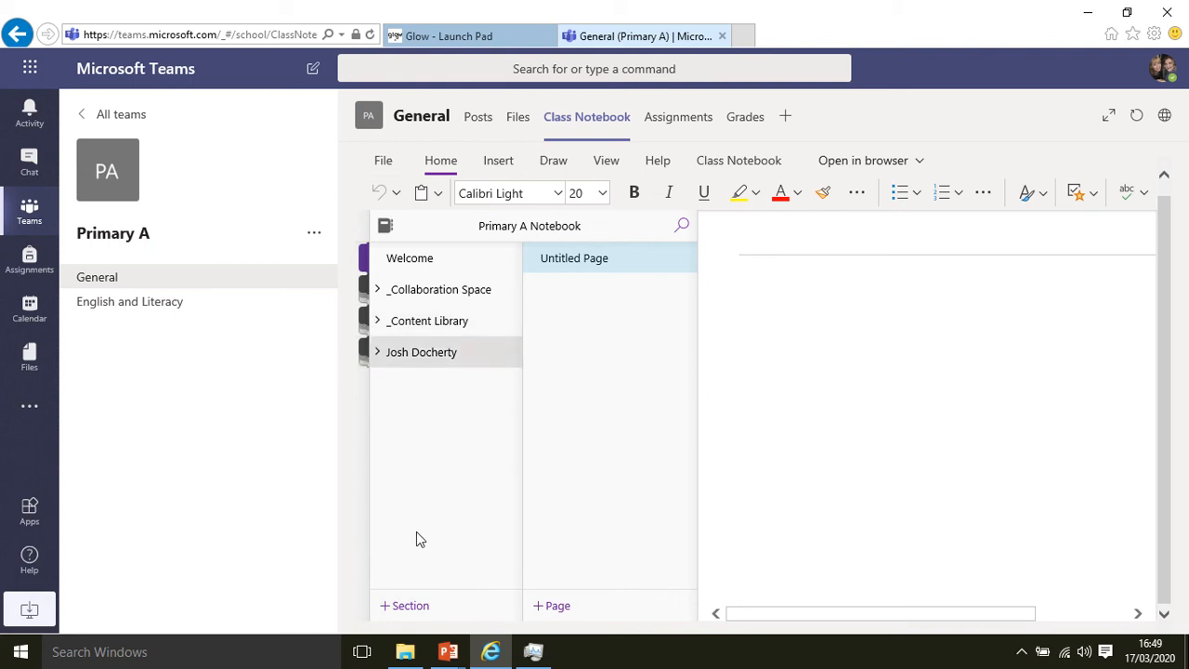
click(416, 605)
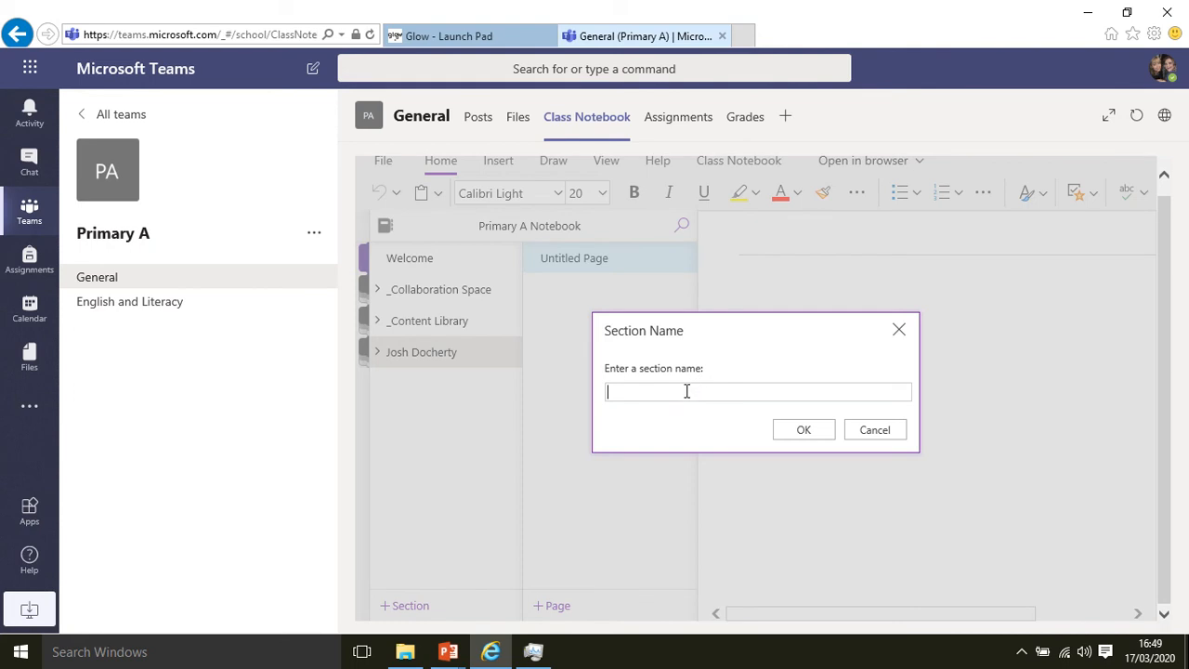
text(English and Literacy)
click(786, 430)
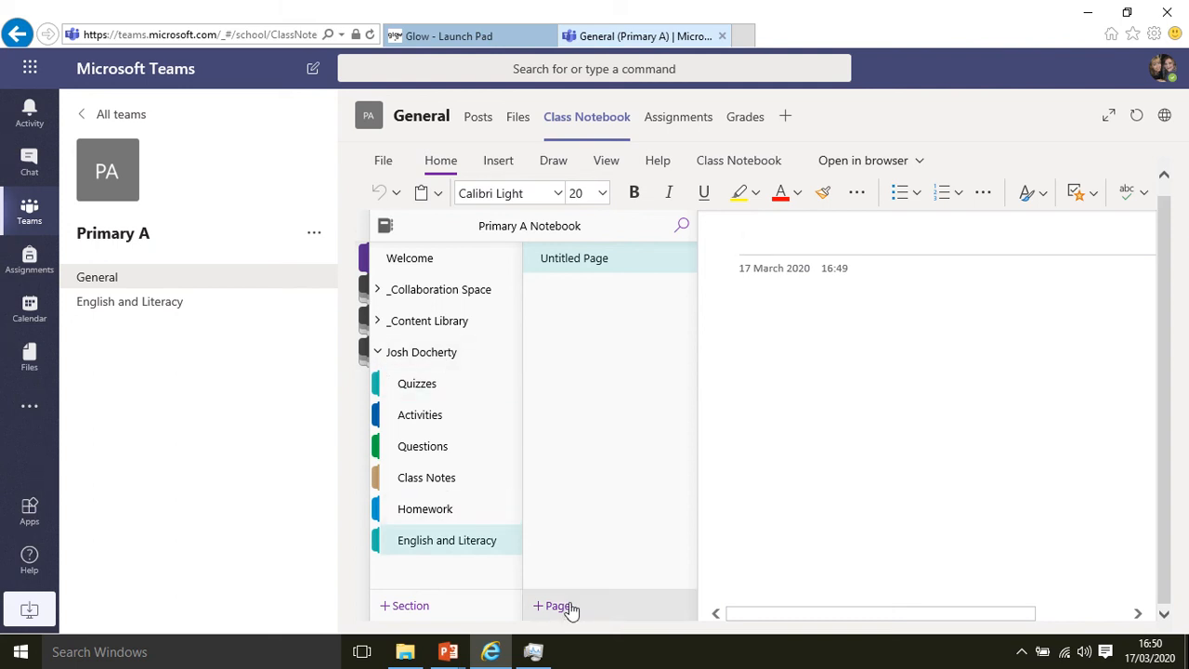
Step: Expand the Collaboration Space and Content Library groups to show their sections above the student's sections
click(416, 296)
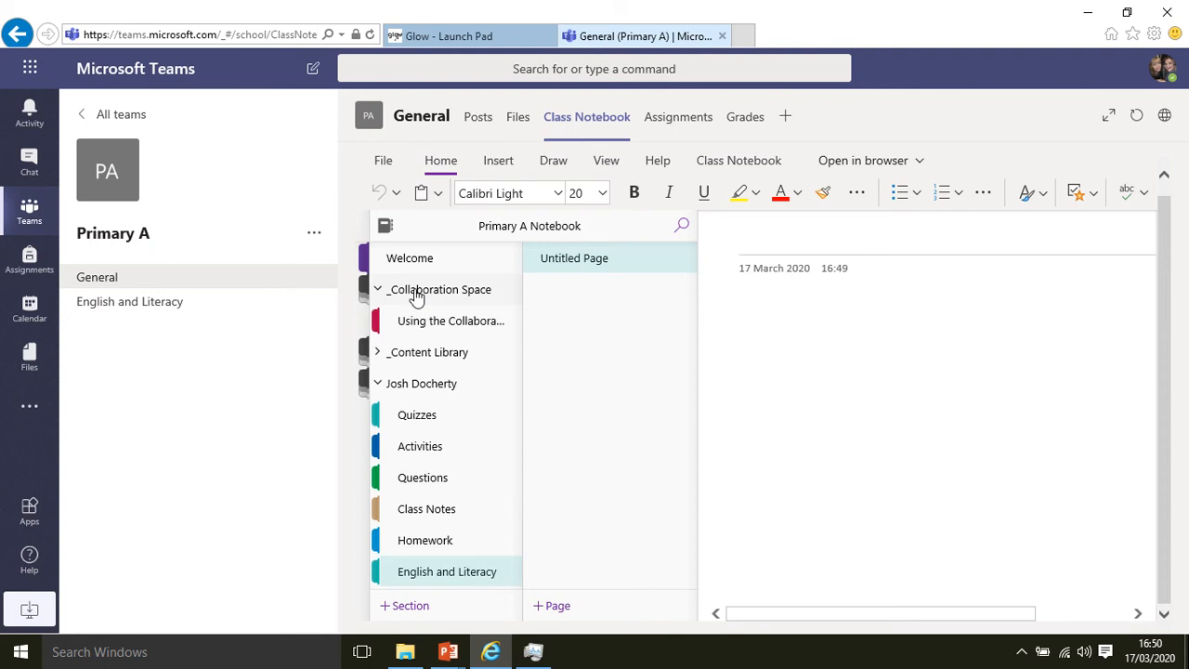
click(395, 353)
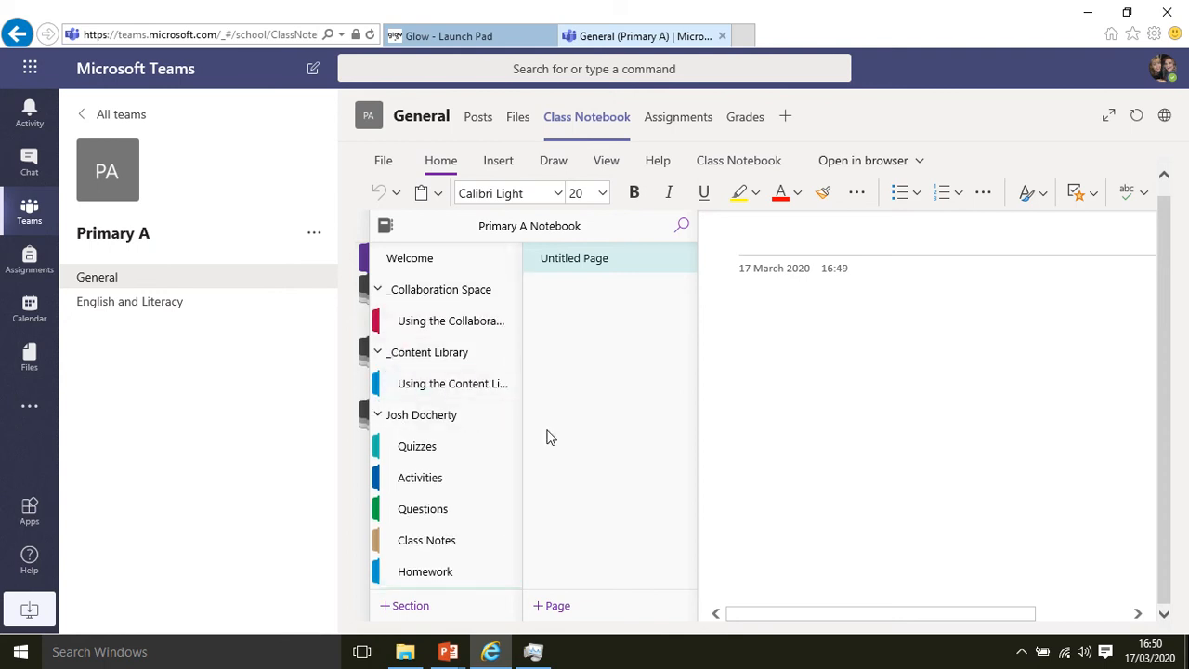
drag(517, 455, 514, 530)
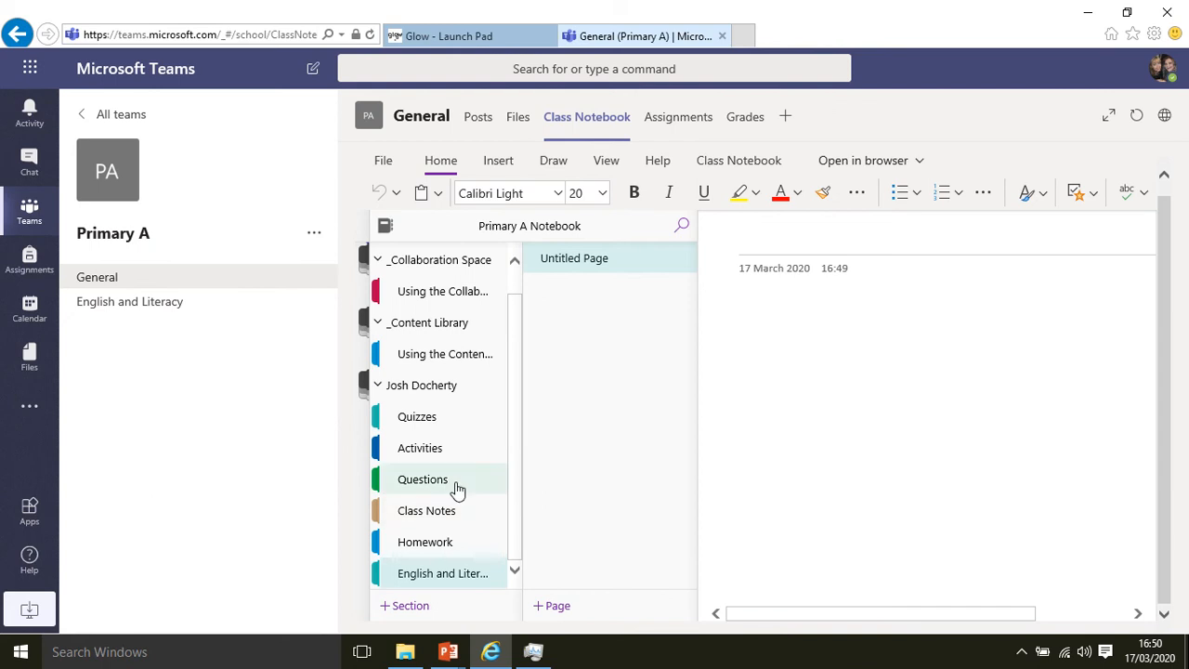
Step: Open the student's Activities section and view its 6 times table and Subtraction to 10 pages
click(445, 451)
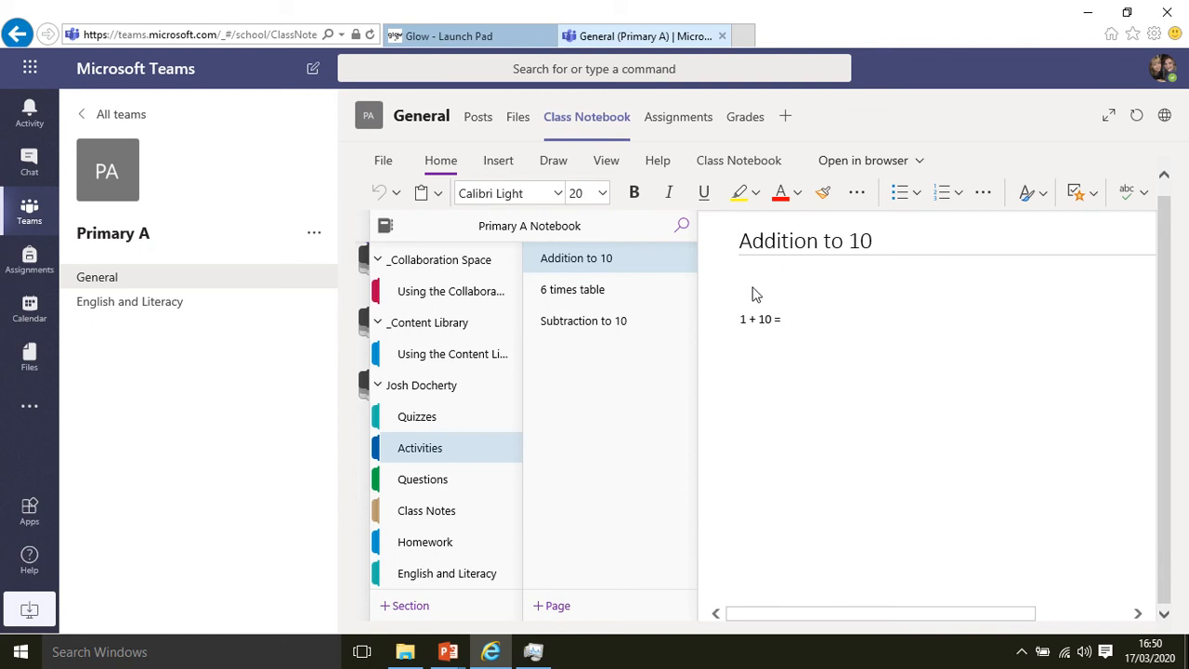
click(616, 293)
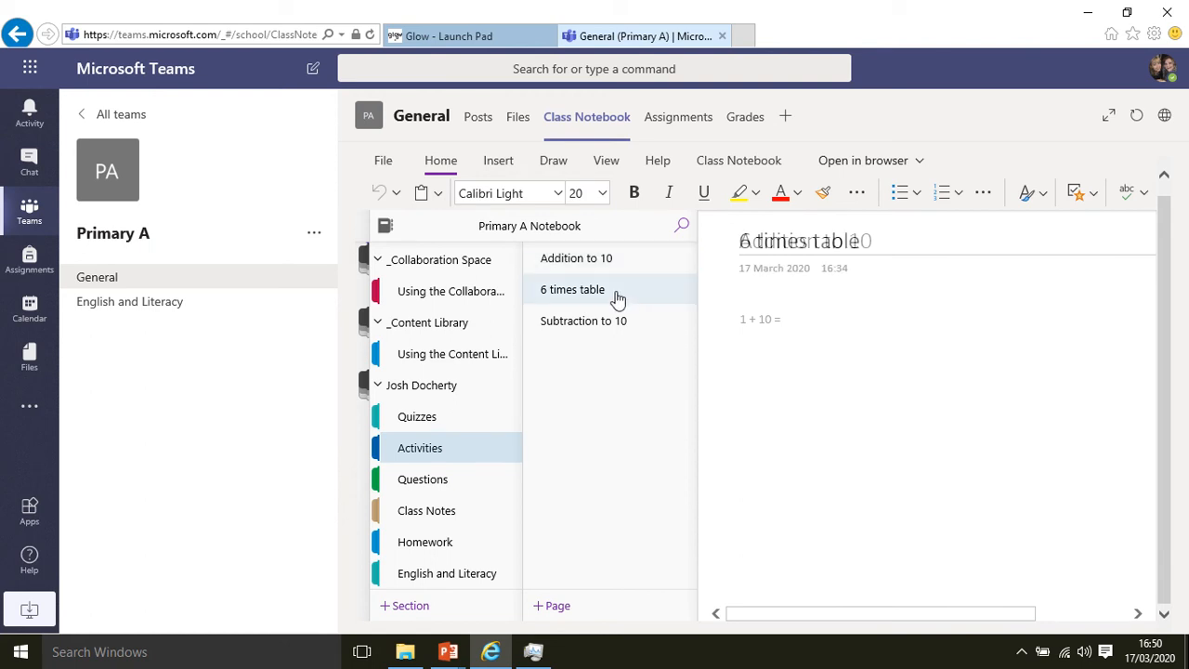
click(606, 321)
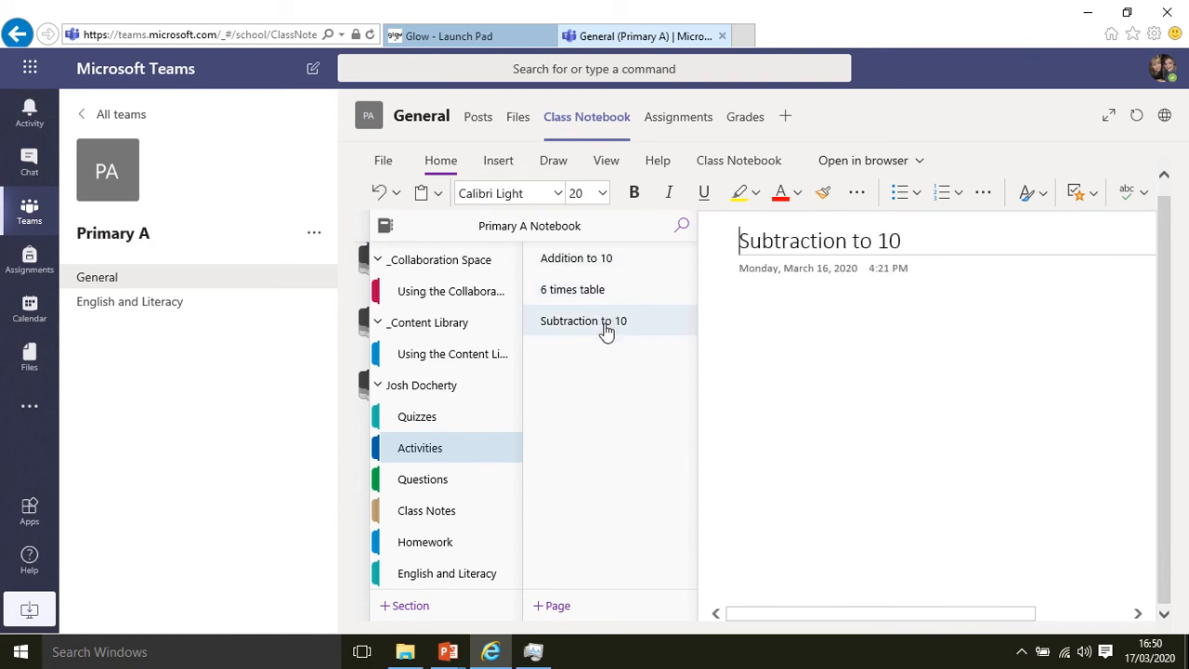
Step: Add a page titled Addition to 20 to the Activities section with the body text "1 + 9 ="
click(561, 612)
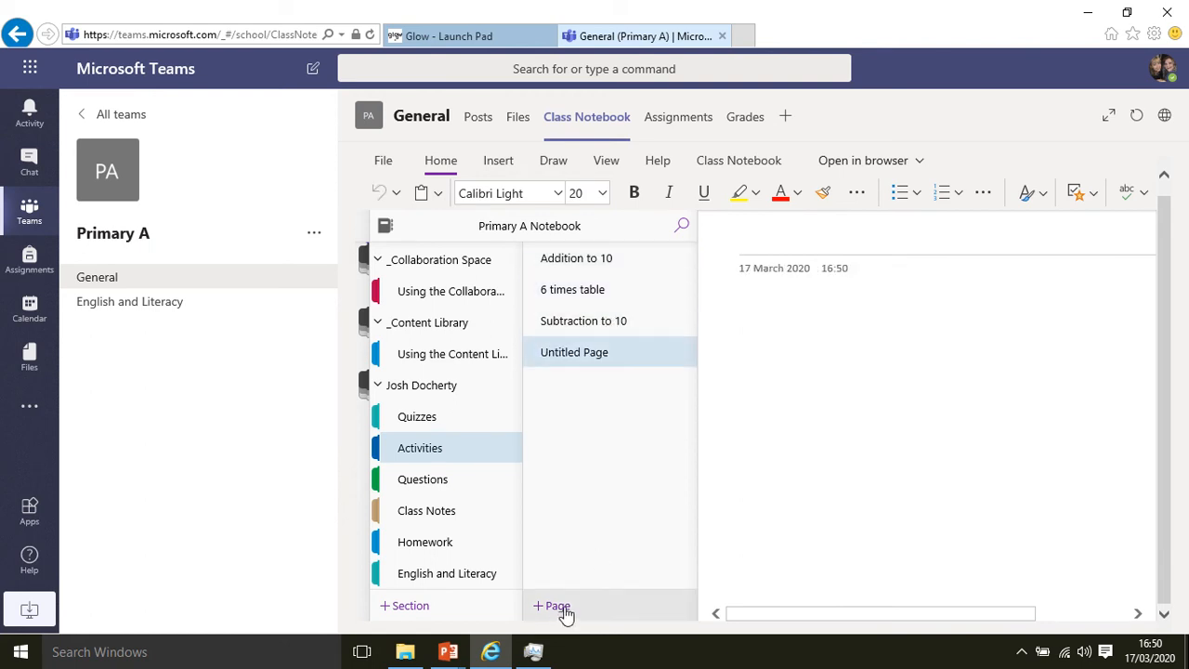
text(Addition to 20)
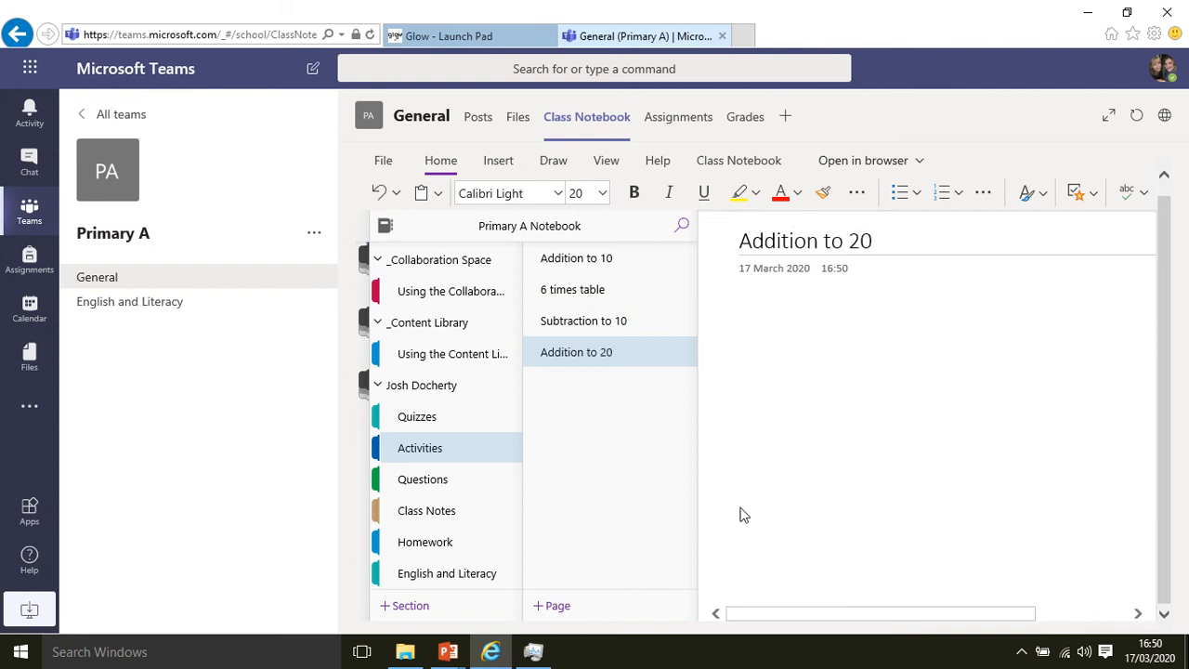
click(824, 294)
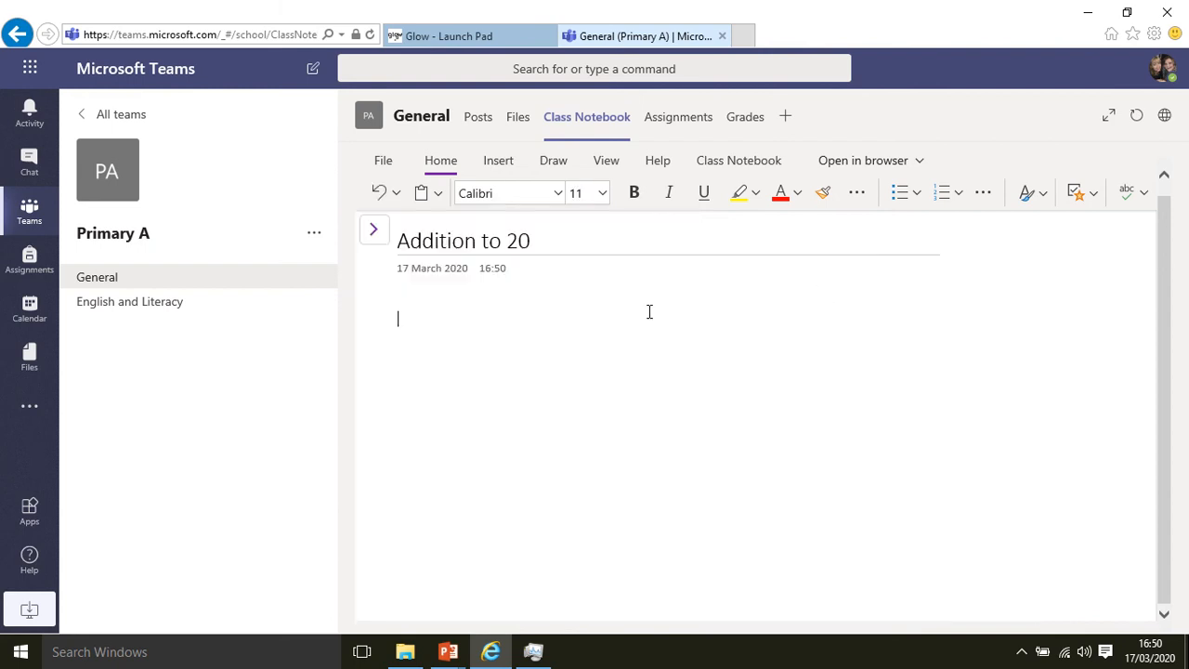
text(1 + 9 =)
Step: View the page distribution options for the Addition to 20 page, then open and close Group Distribution
click(372, 236)
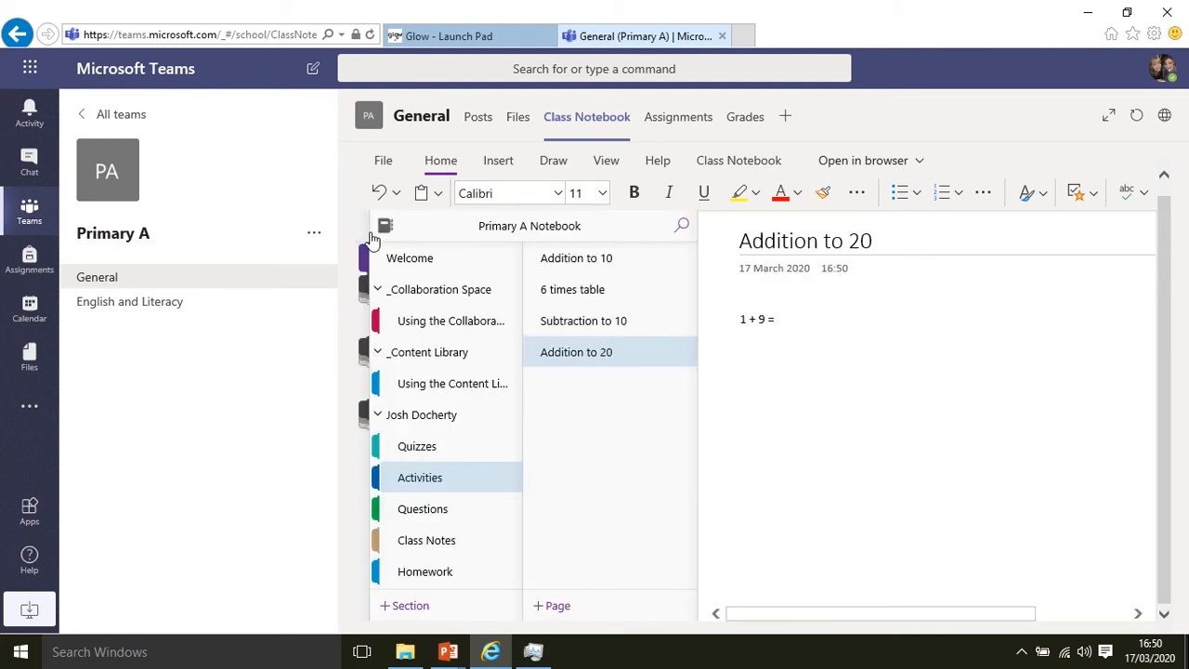
click(604, 362)
click(740, 164)
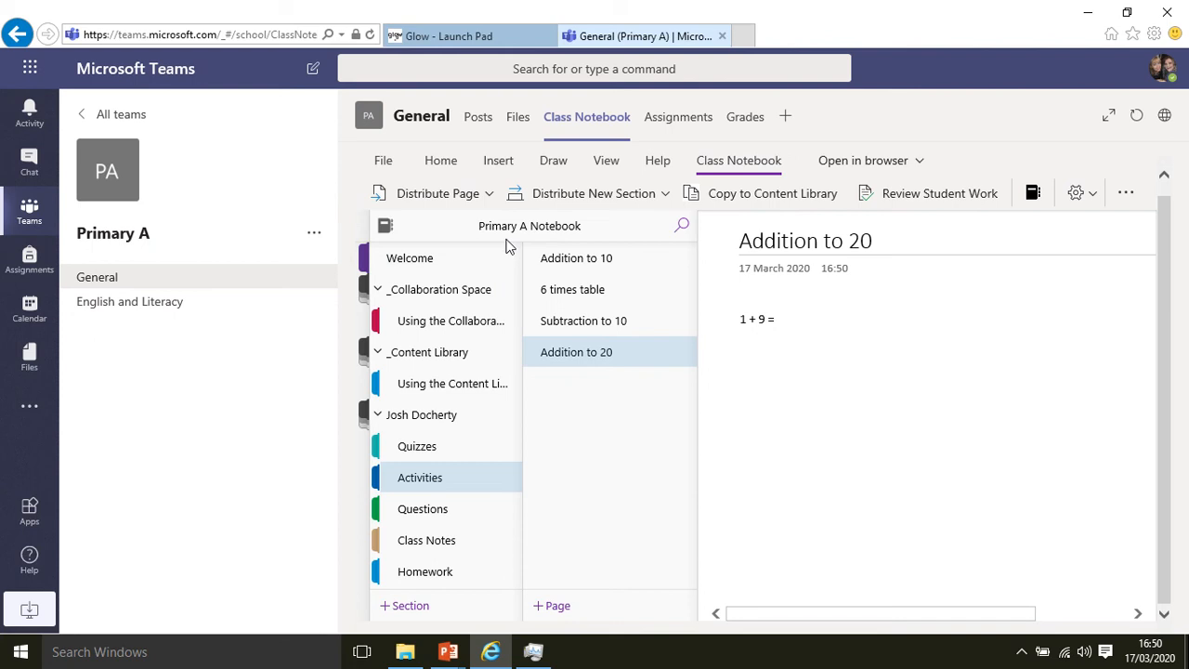
click(489, 195)
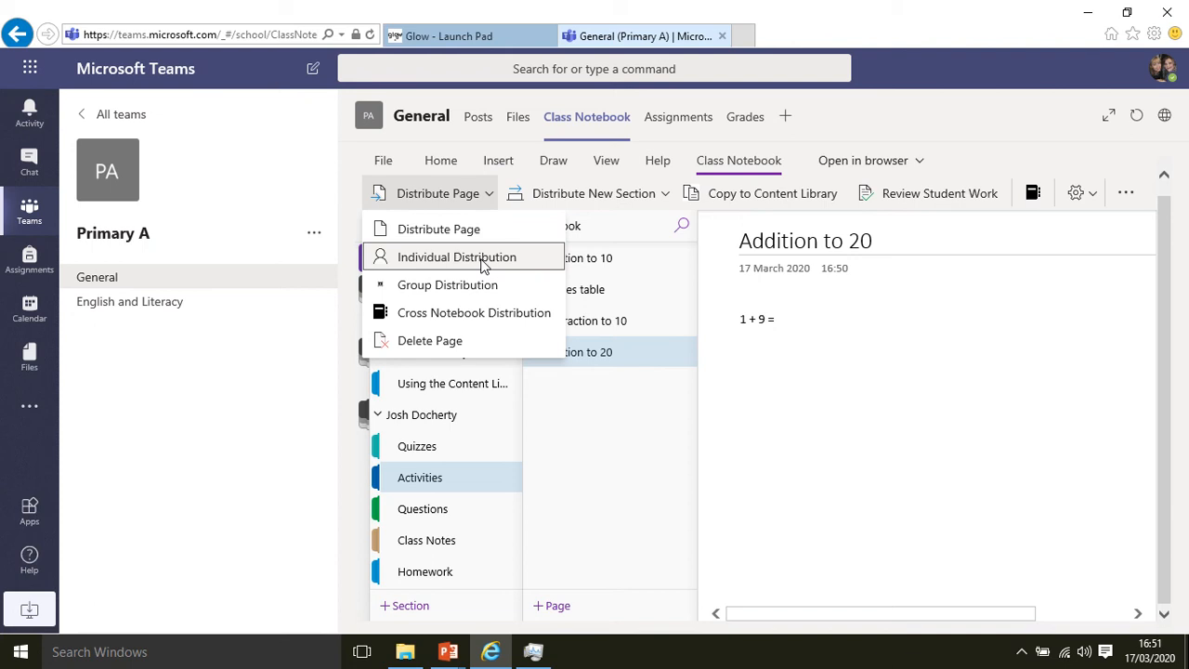
click(470, 286)
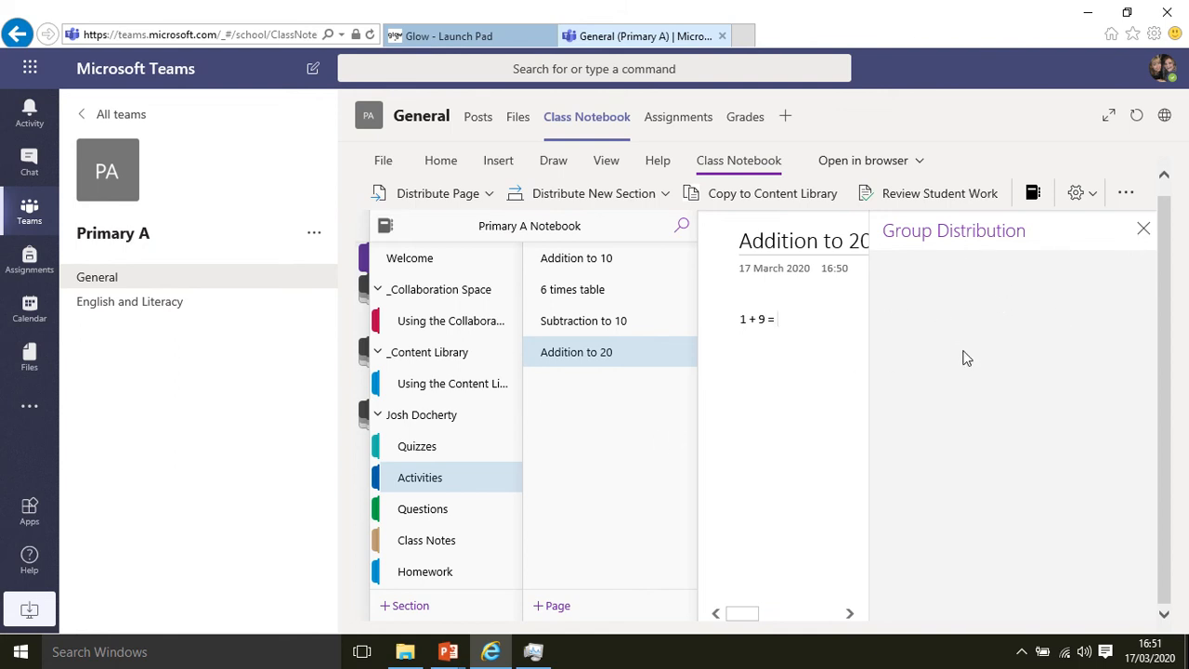
click(1146, 231)
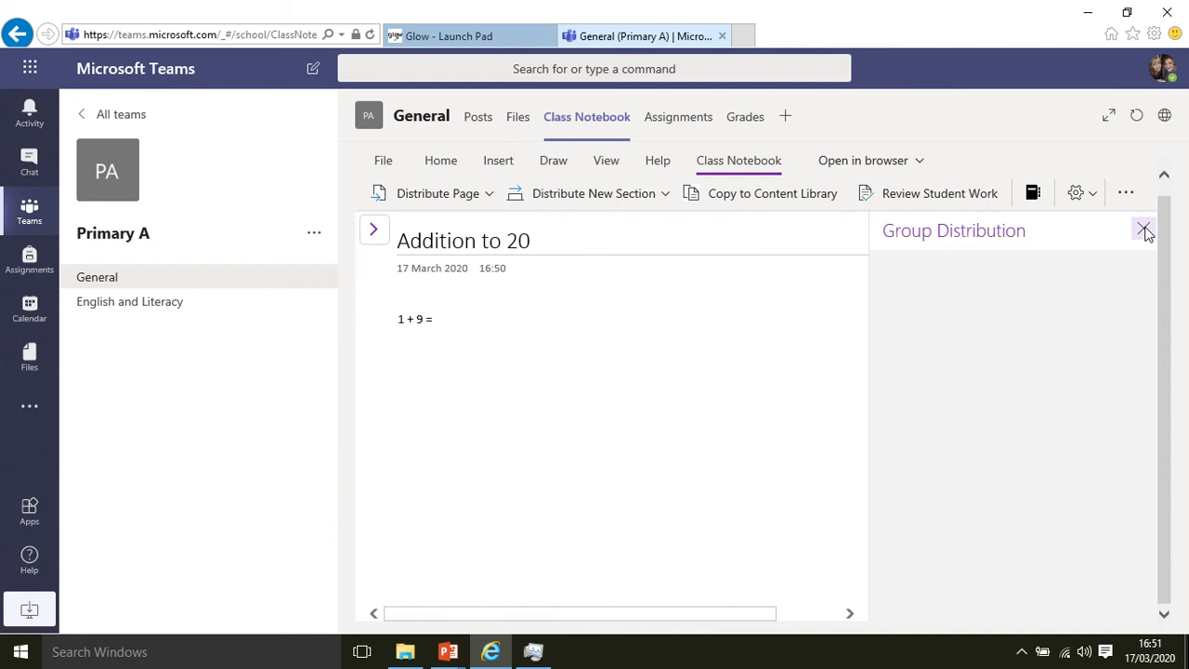
click(1145, 231)
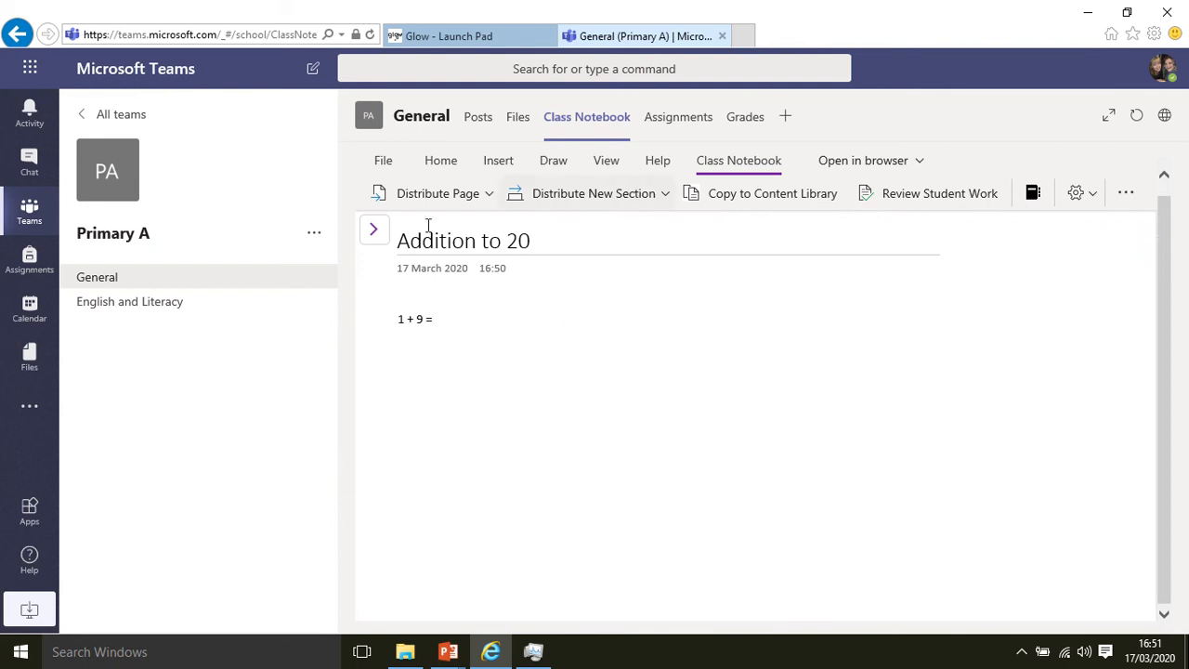
Step: Insert the image file near doubles from the Pictures folder as an attachment below "1 + 9 =" on the Addition to 20 page
click(374, 232)
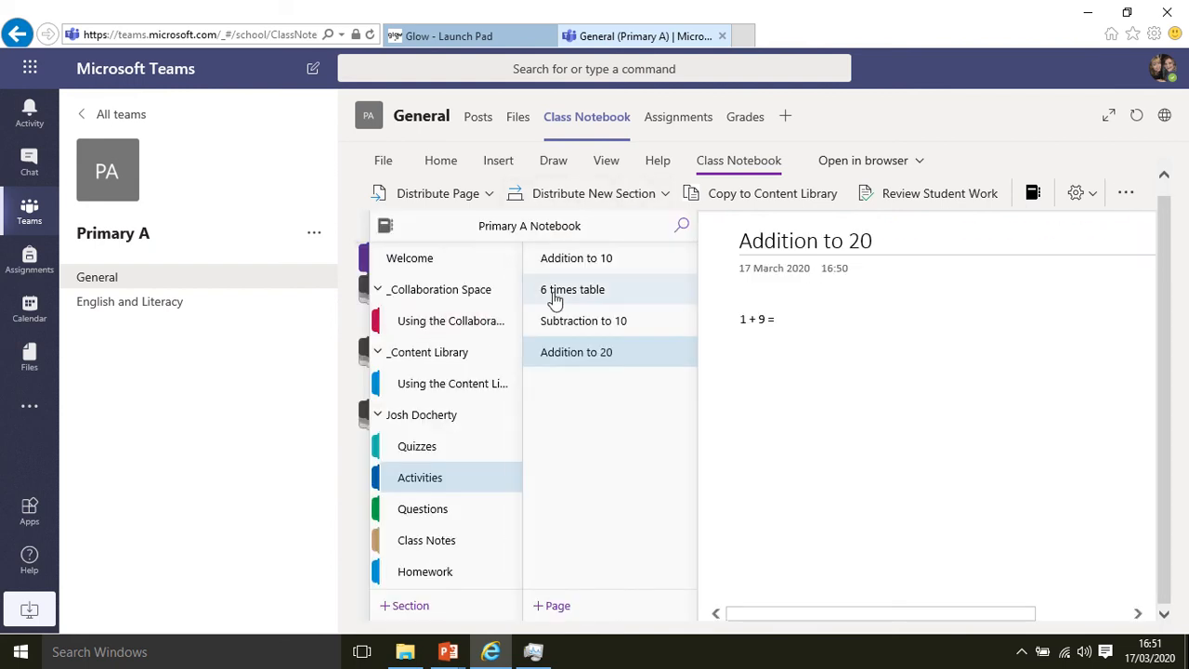
click(572, 369)
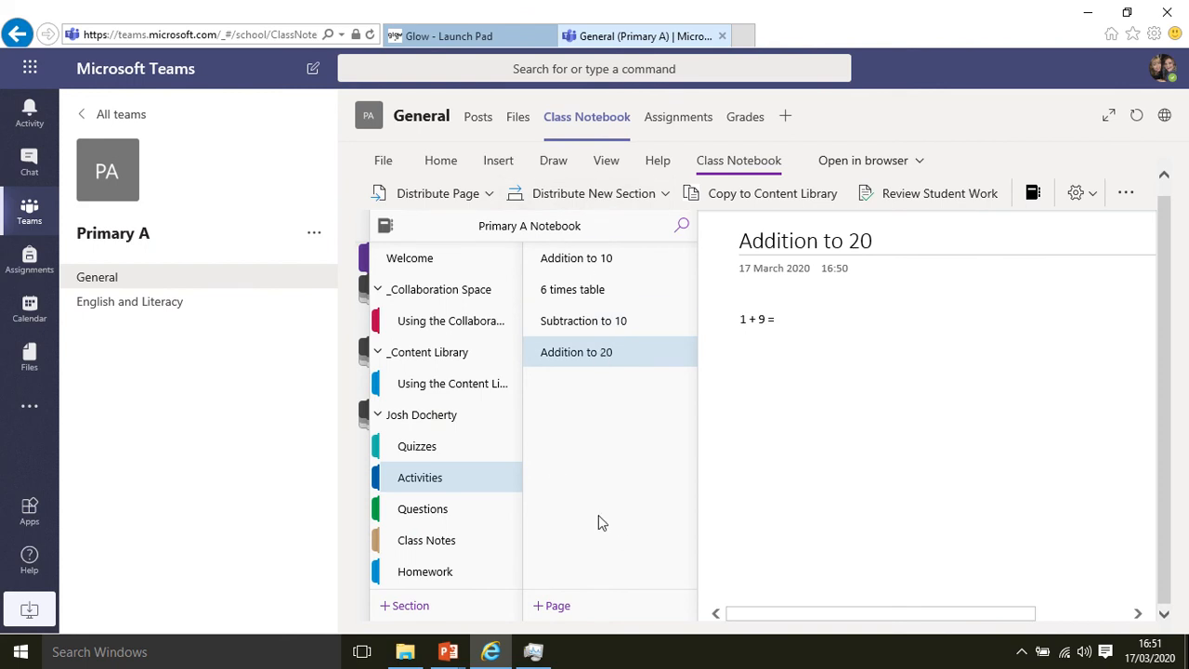
click(716, 450)
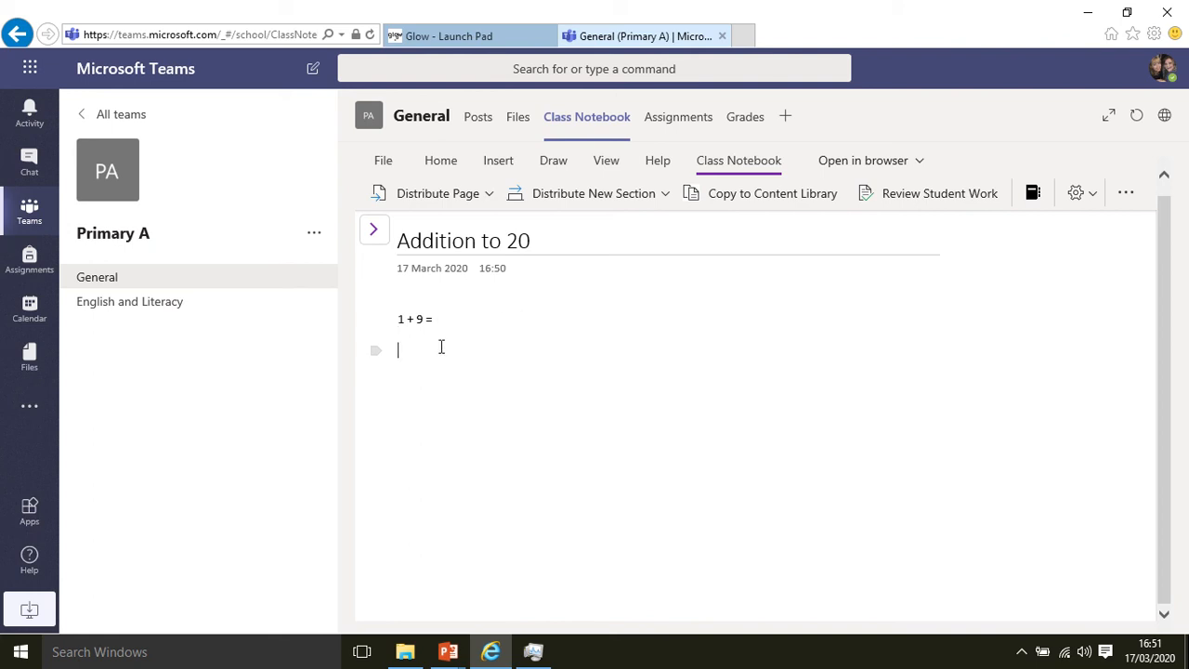
click(502, 162)
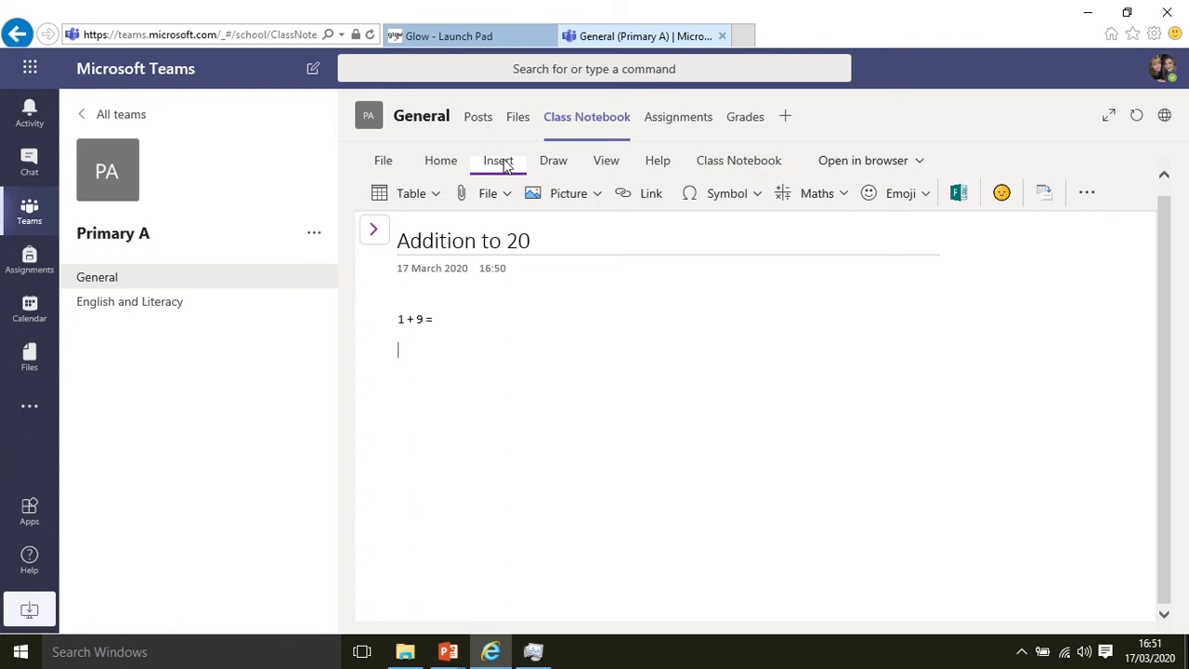
click(502, 191)
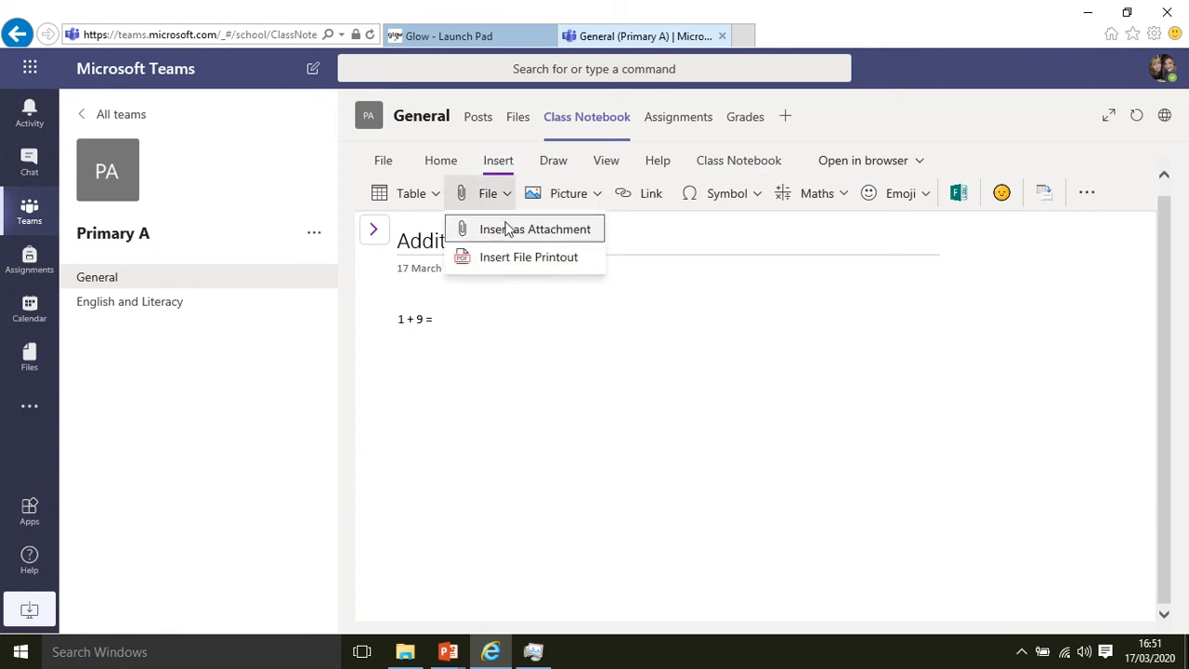
click(509, 229)
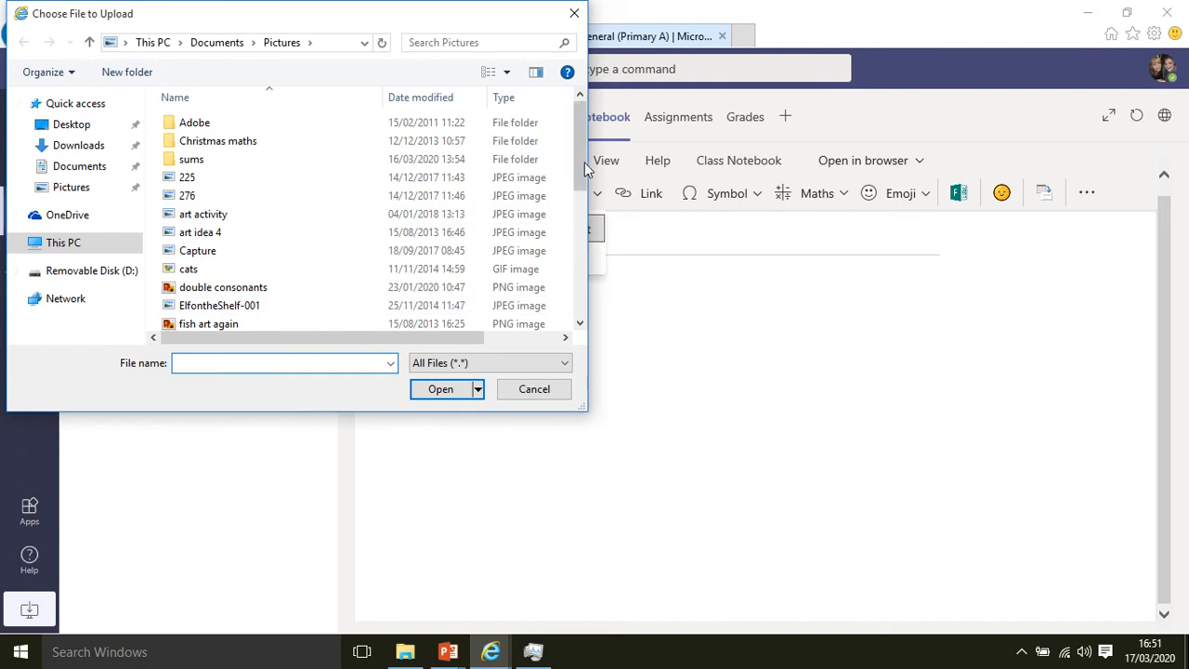
drag(584, 163, 572, 274)
click(300, 182)
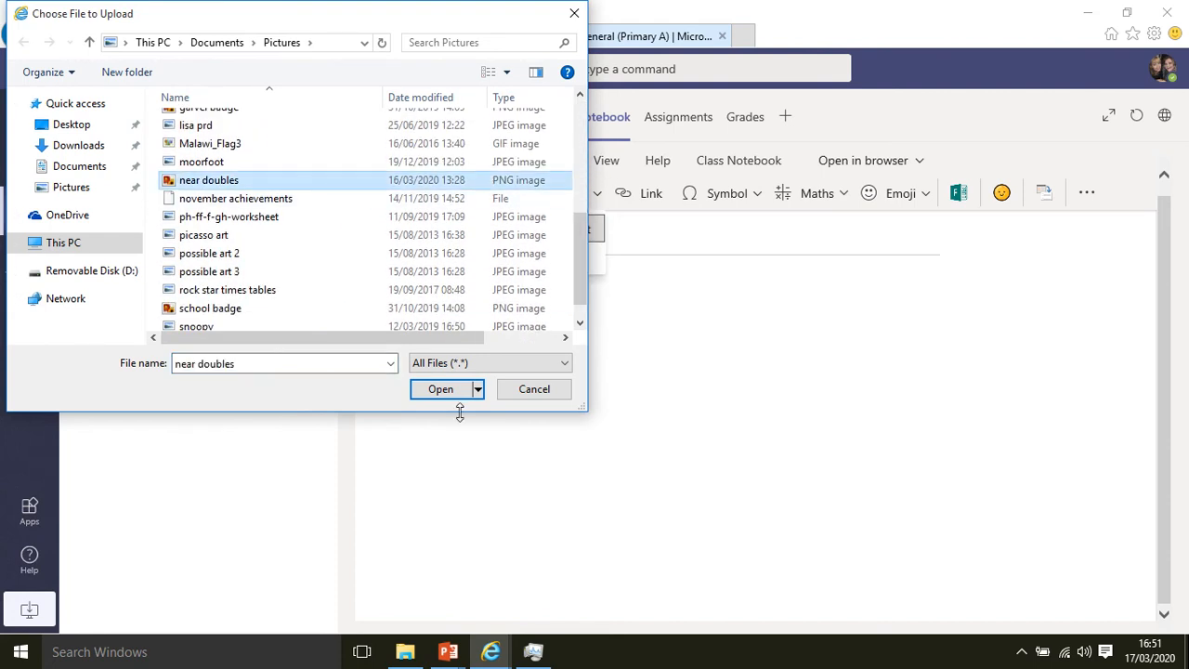
click(445, 389)
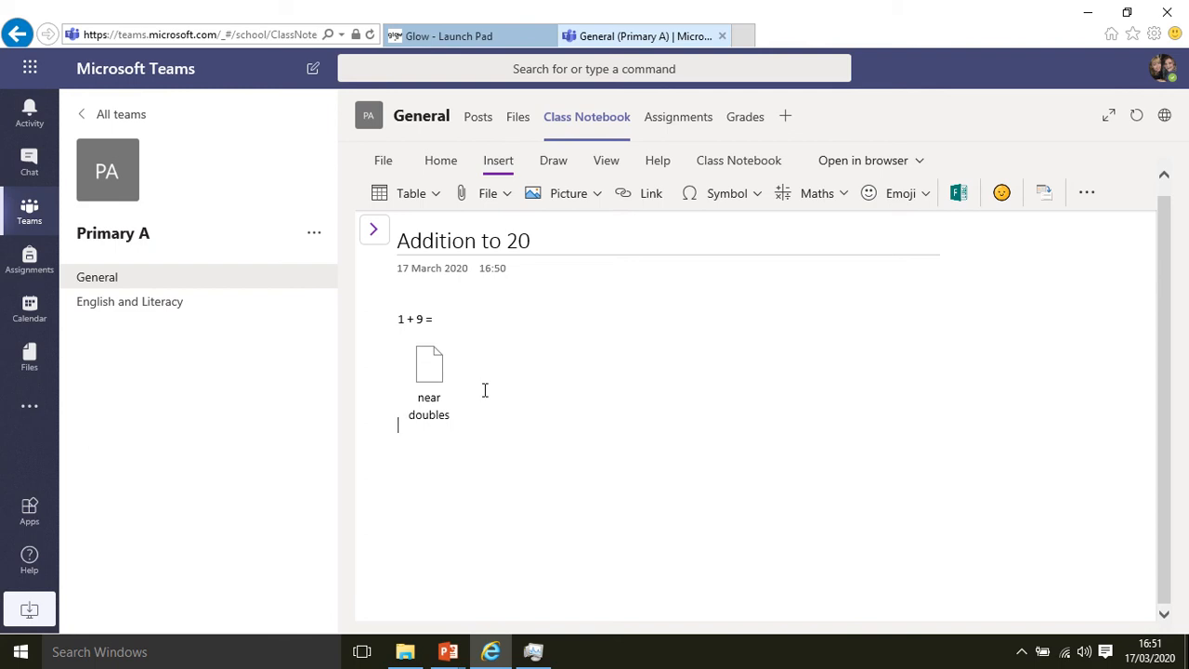
Step: Insert the picture fish art again from file below the near doubles attachment
click(595, 196)
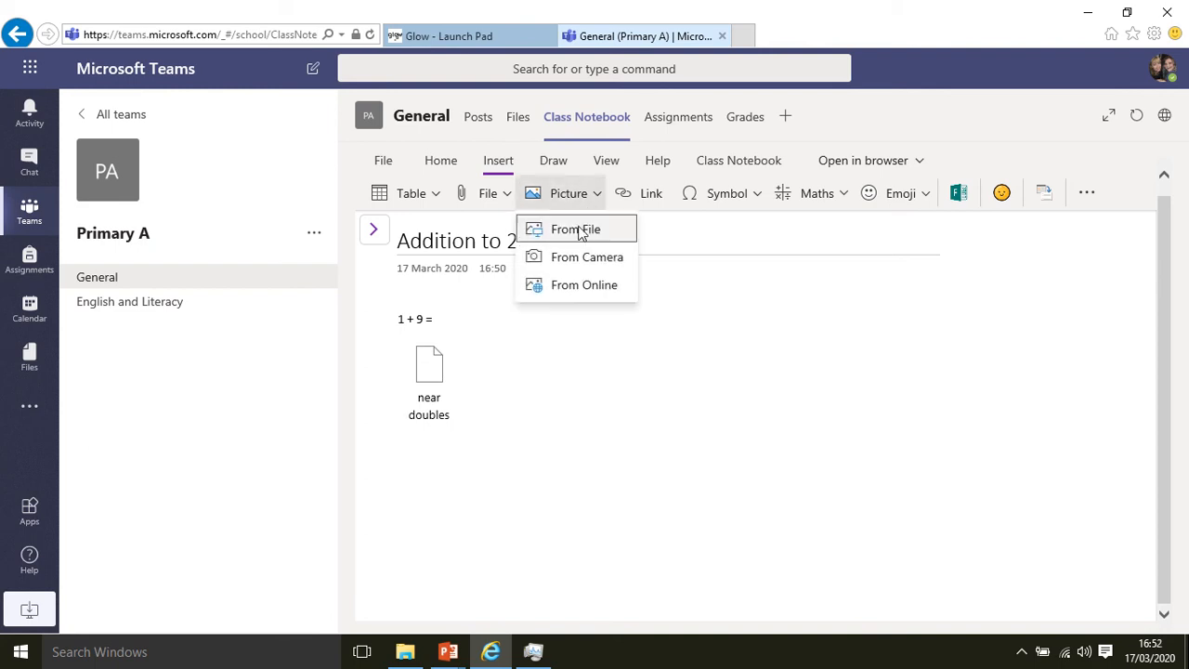
click(580, 230)
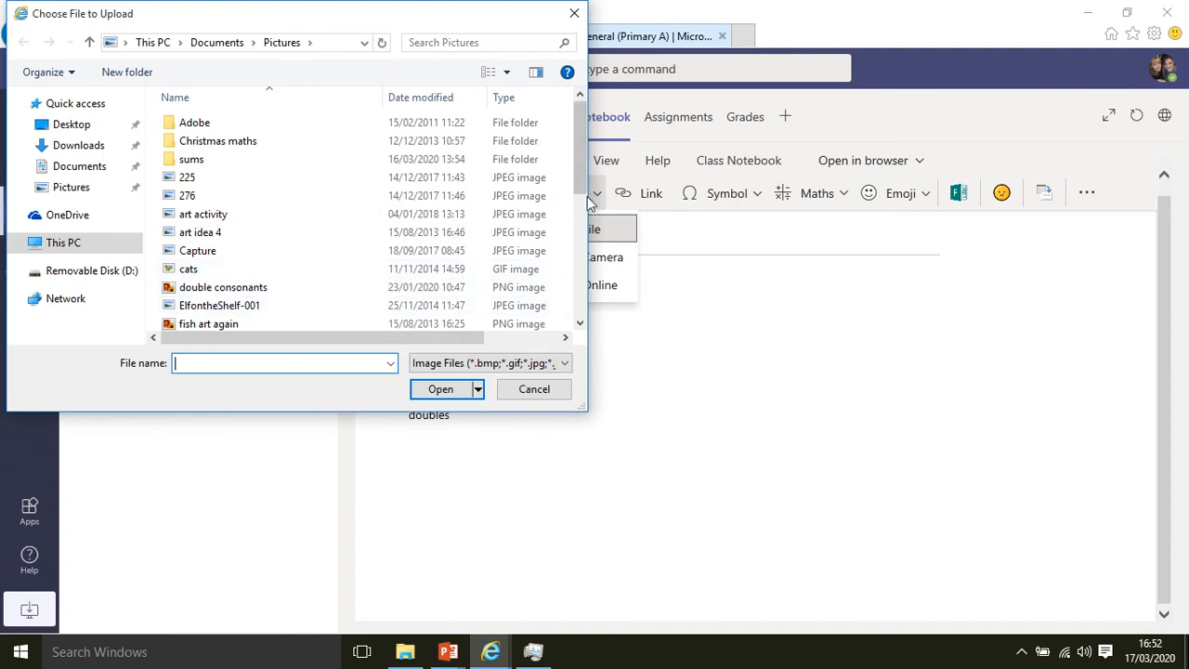
drag(584, 190, 582, 201)
click(292, 288)
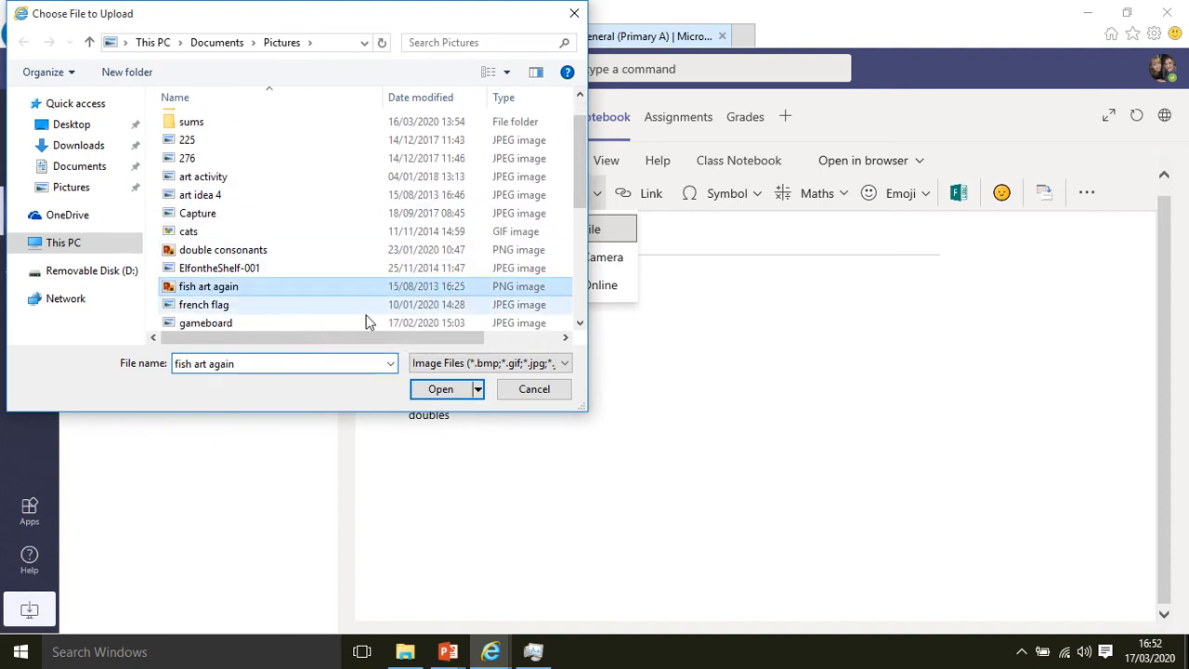
click(440, 389)
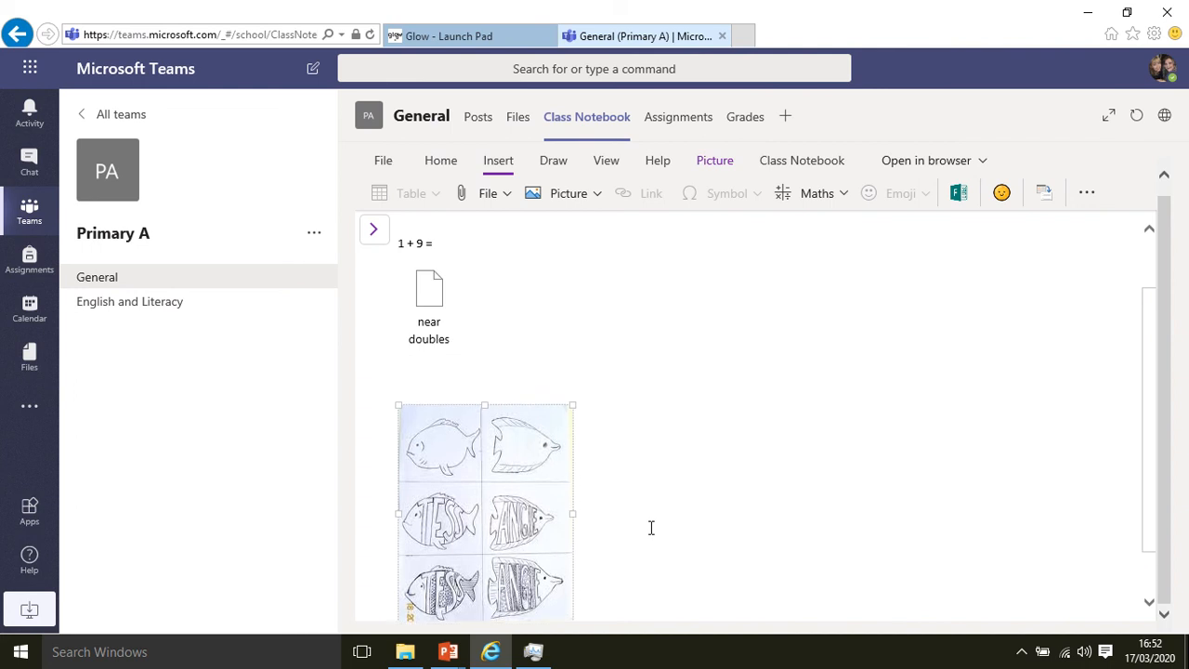
click(372, 230)
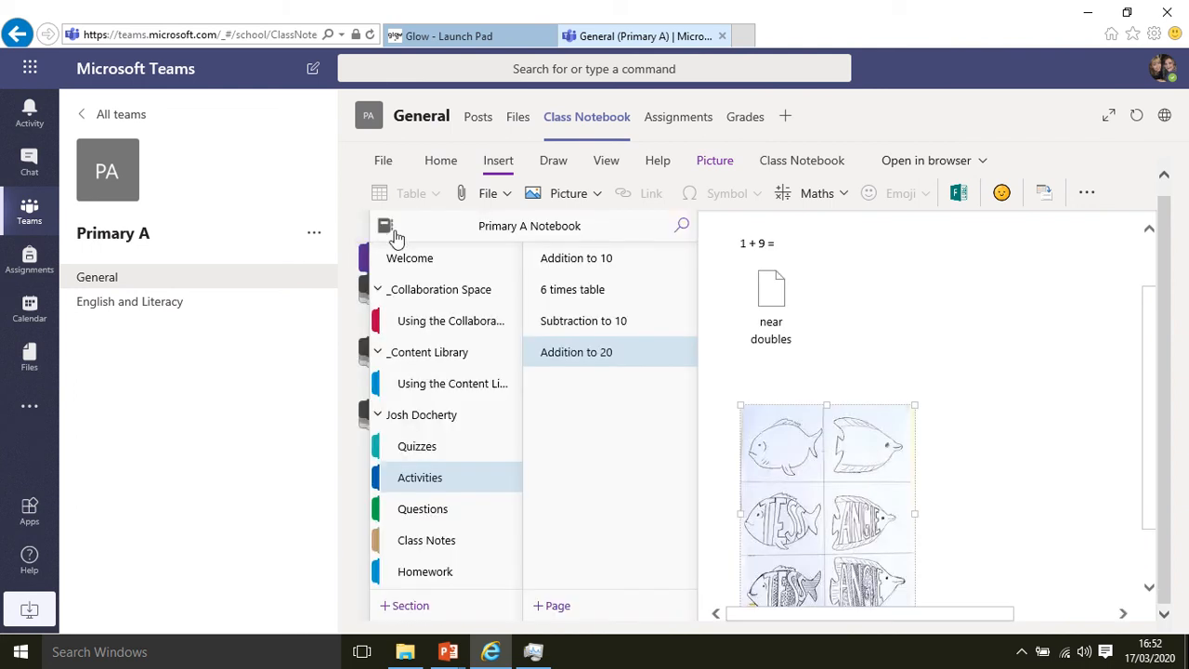
click(598, 332)
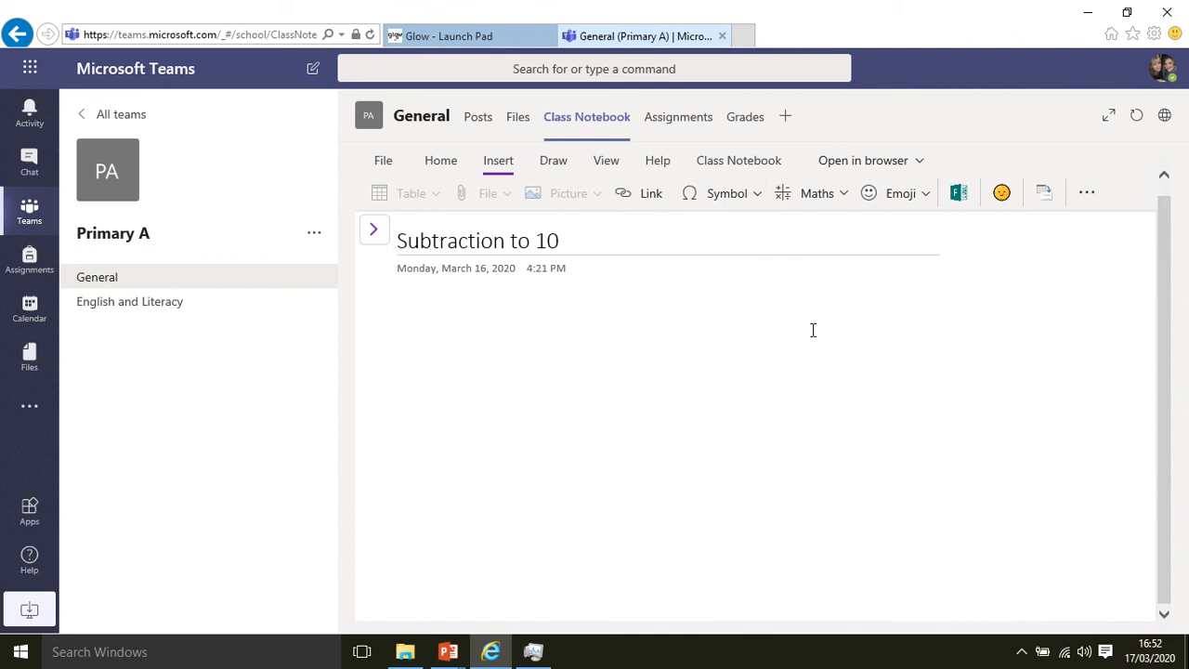
click(537, 330)
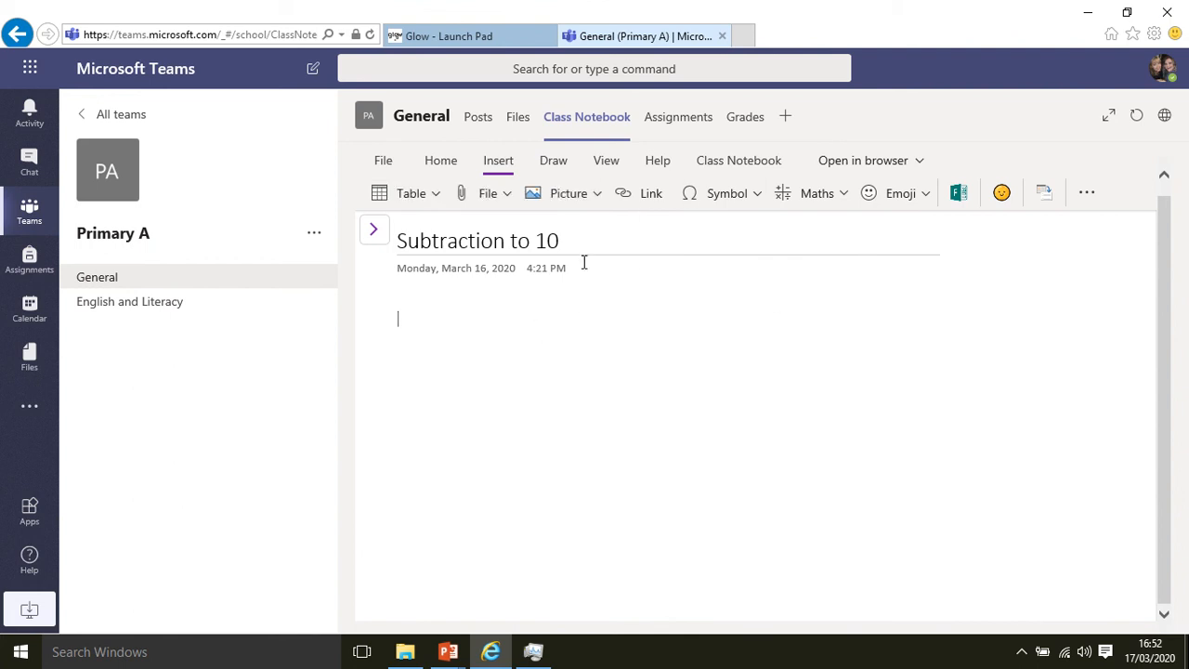
click(650, 195)
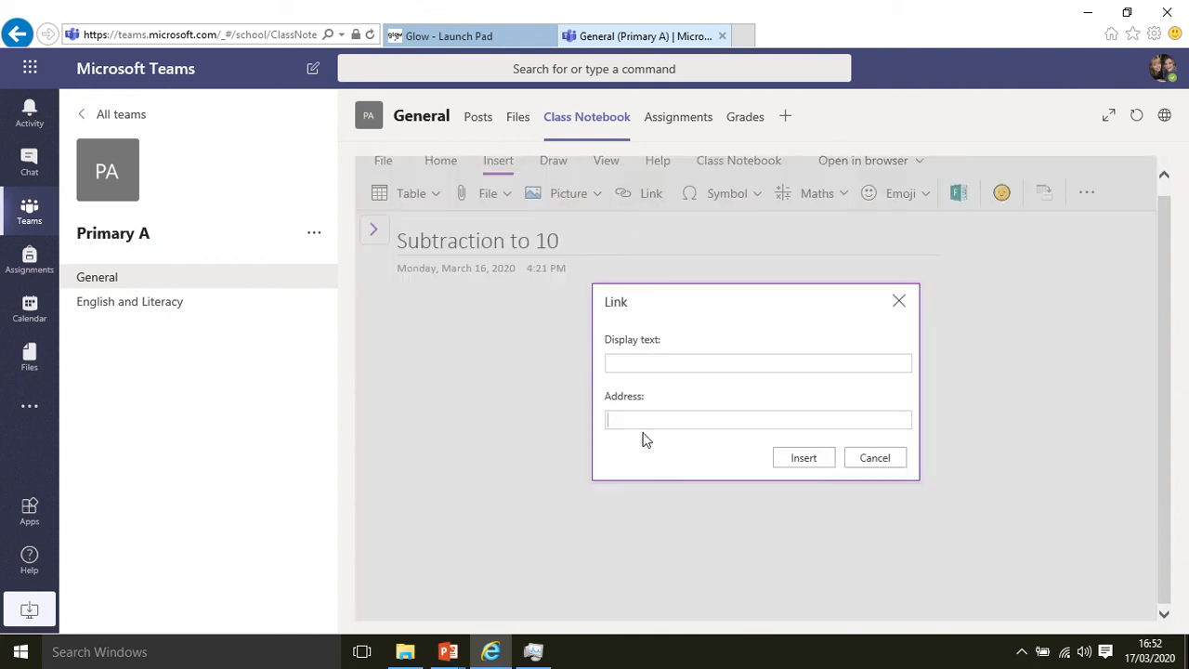
text(www.khanacademy.co.uk)
click(689, 363)
text(Khan Academy)
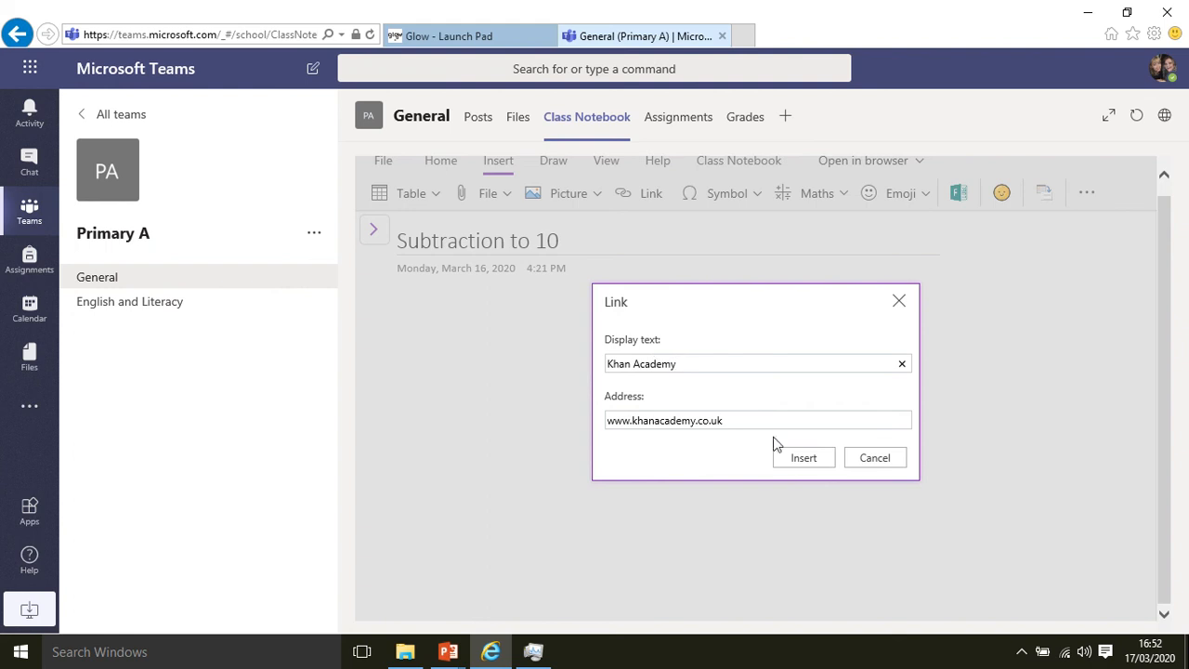
click(801, 457)
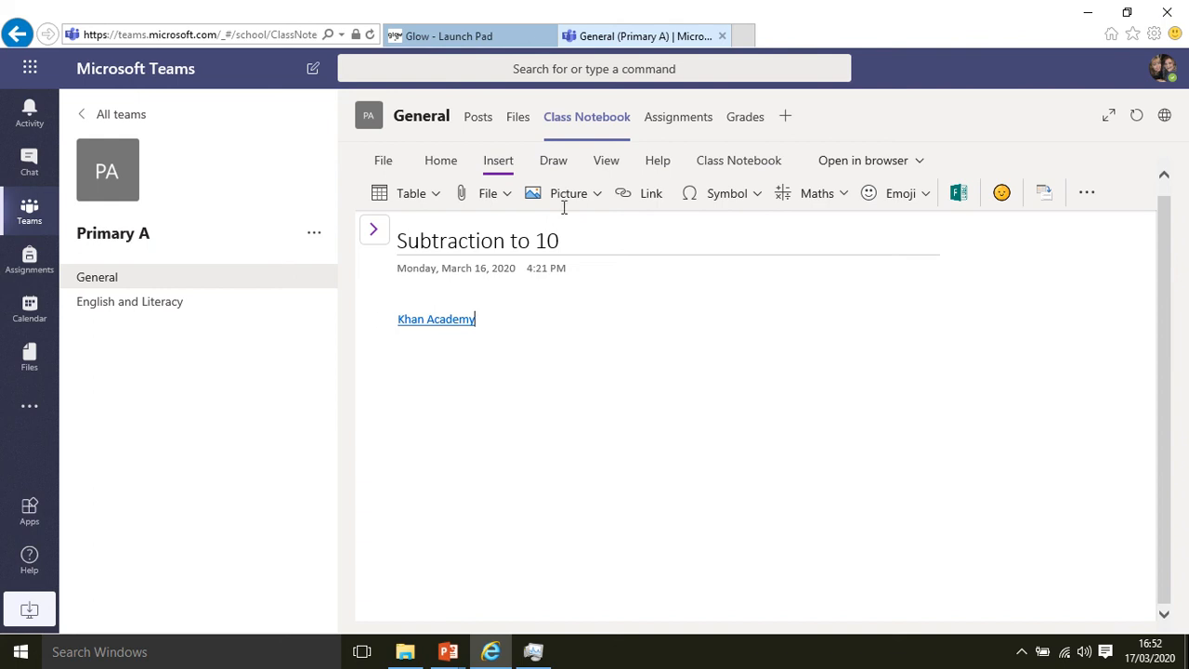
click(630, 194)
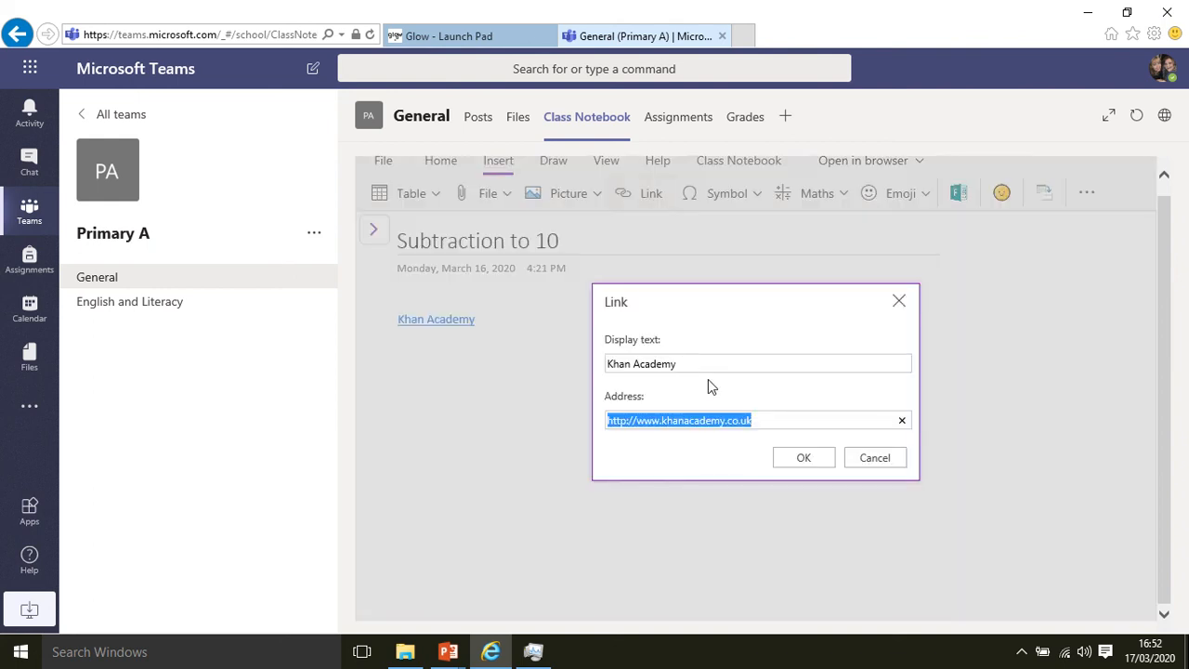
click(899, 300)
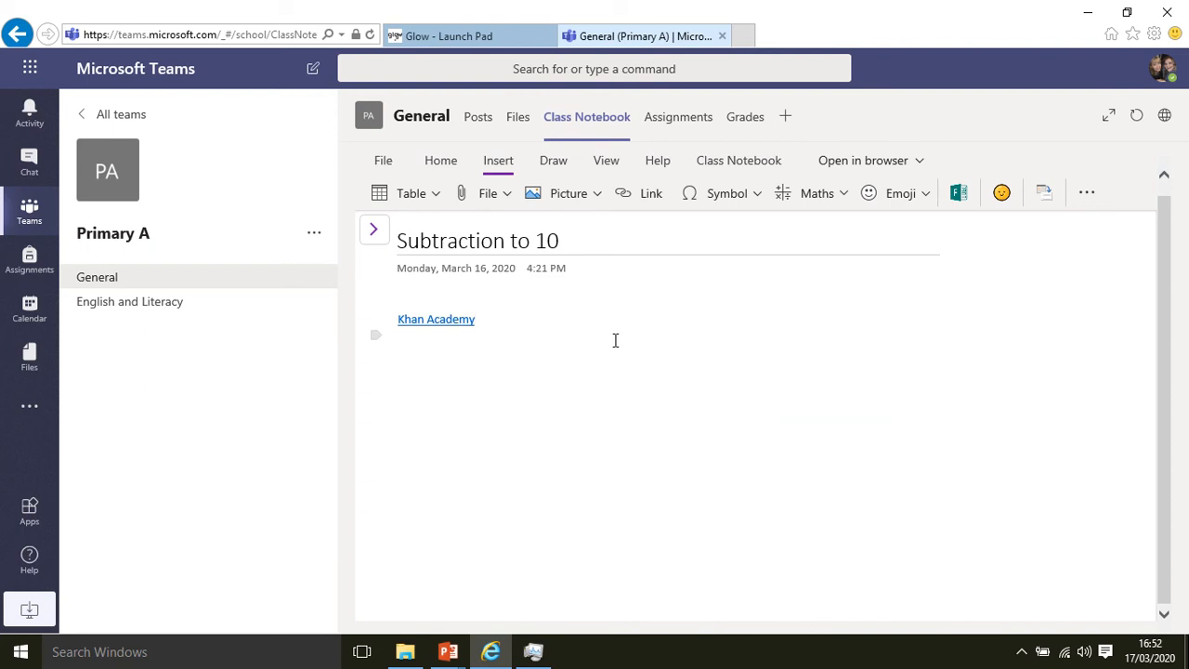
Step: Title the untitled page in the student's Class Notes section Reading and place the cursor in its body
click(373, 232)
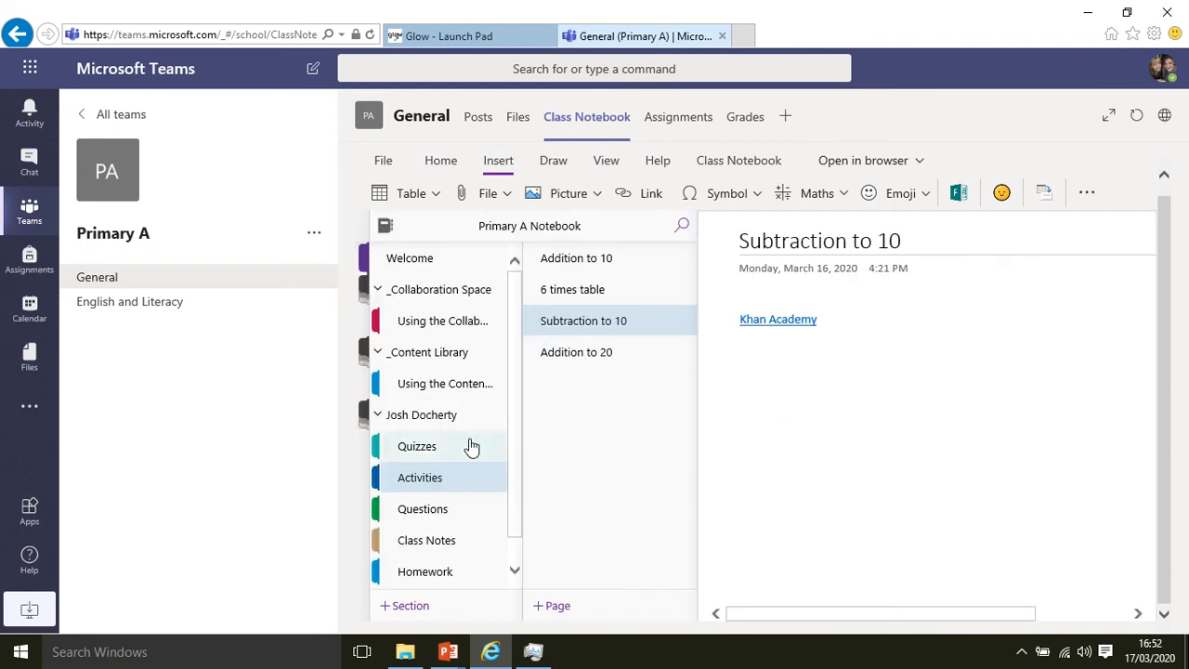
click(430, 548)
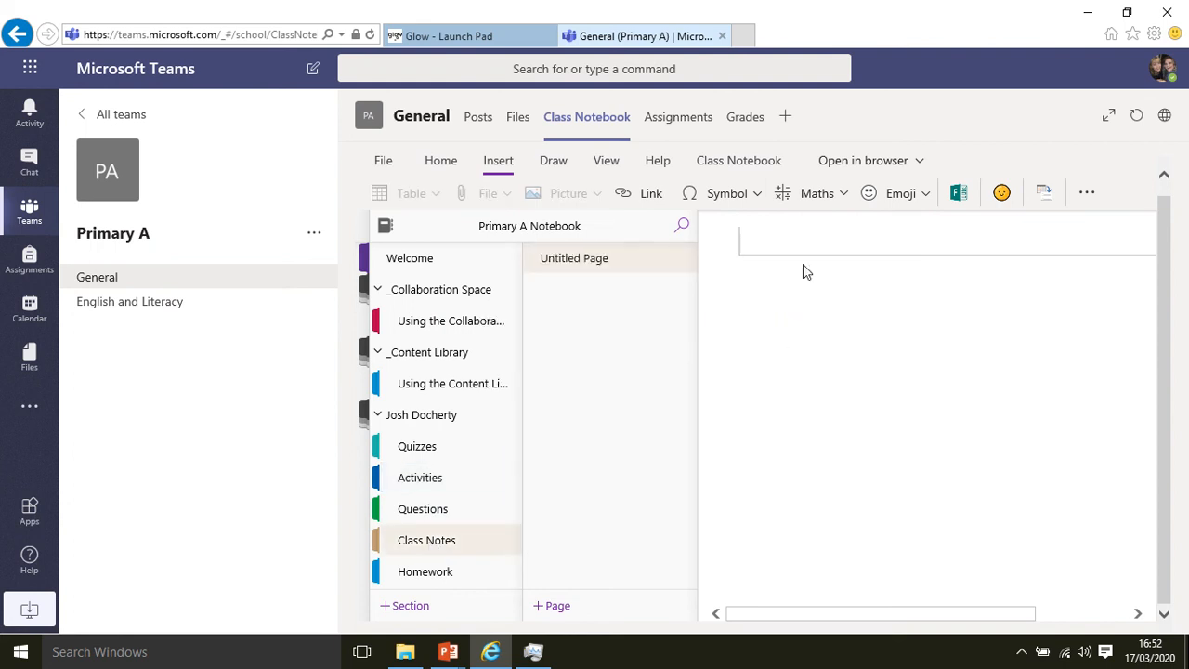
click(804, 241)
text(Reading)
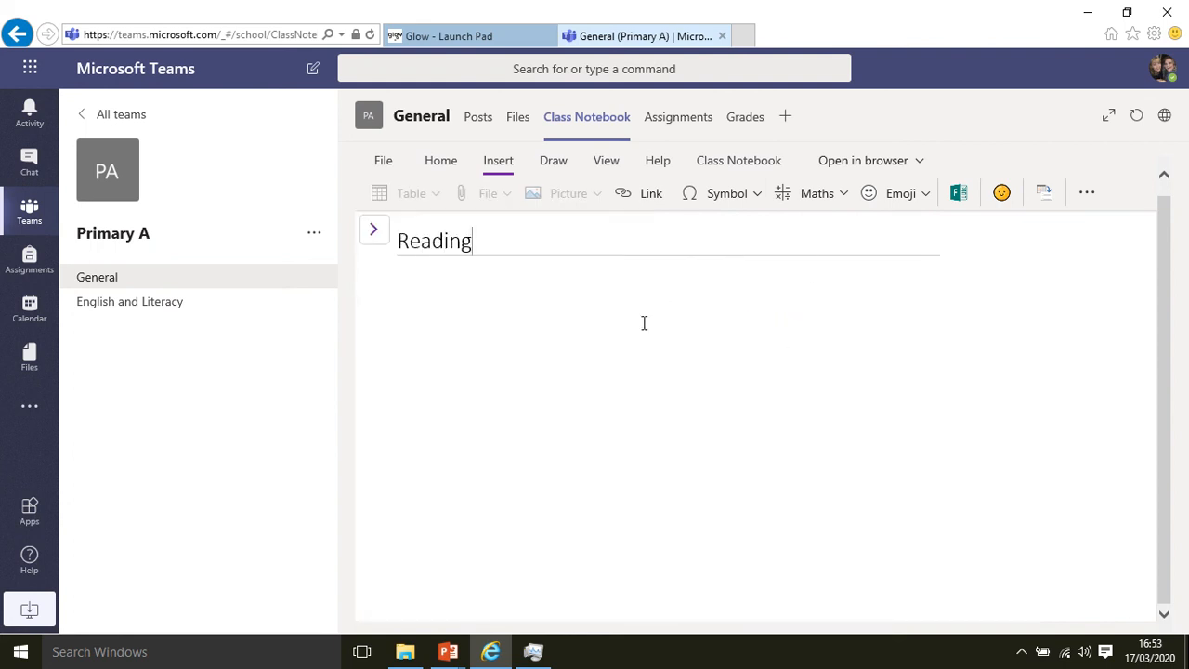
key(Return)
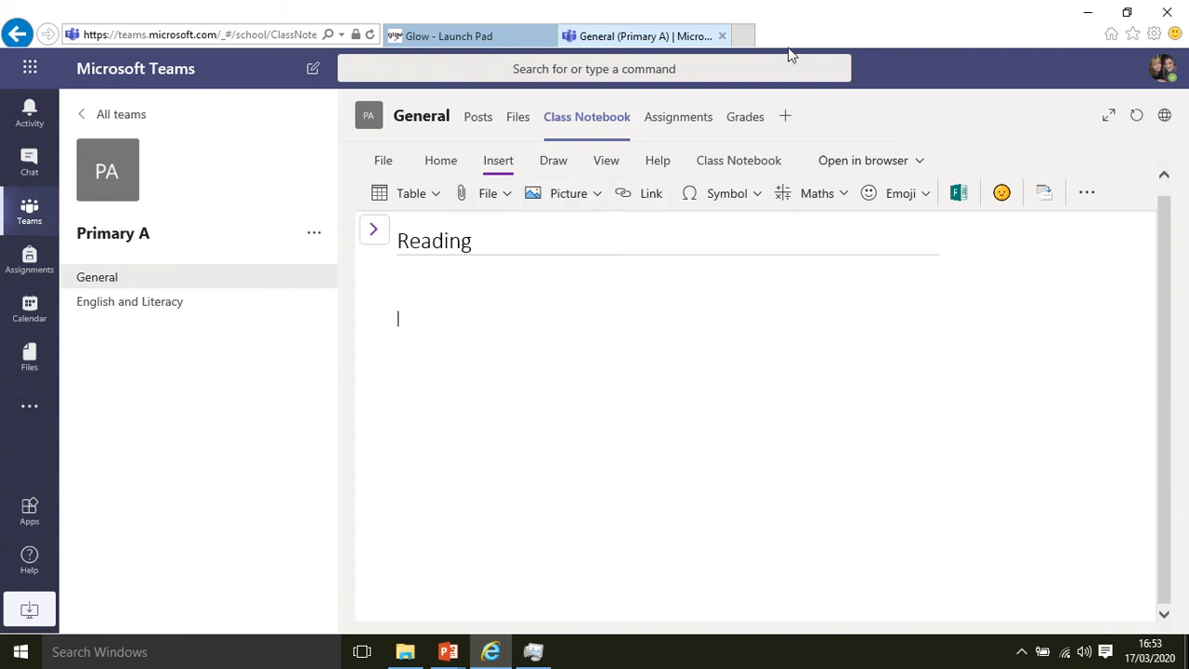
Step: Open a new browser tab and try to load youtue.com
click(748, 35)
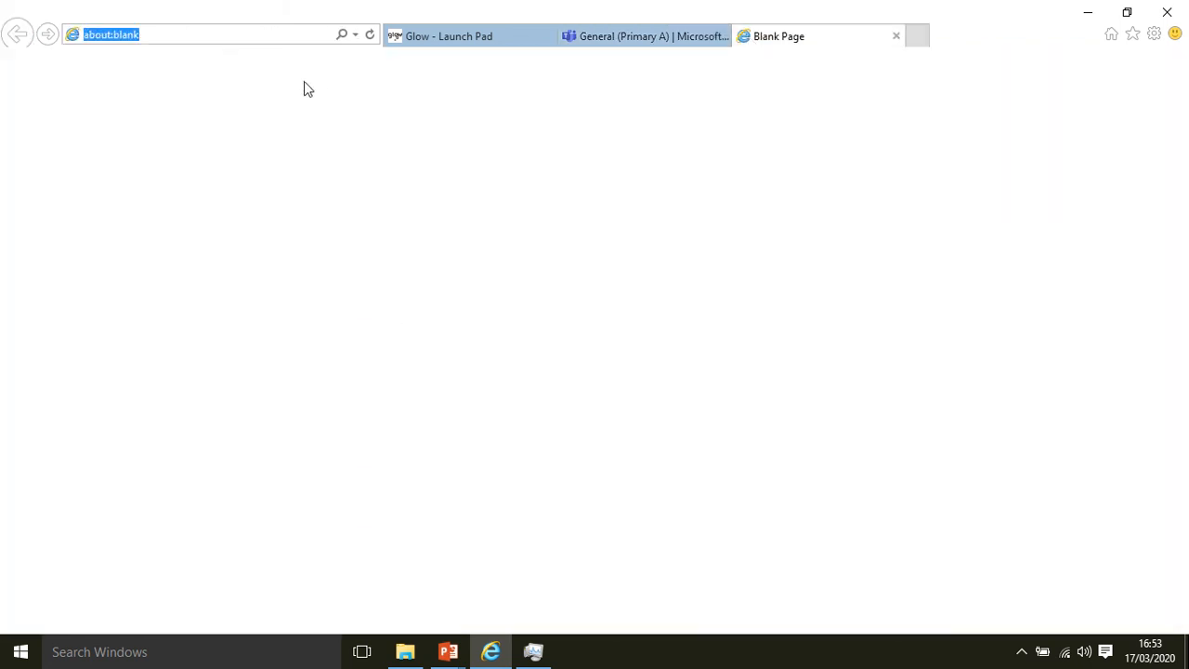
text(youtue.com)
key(Return)
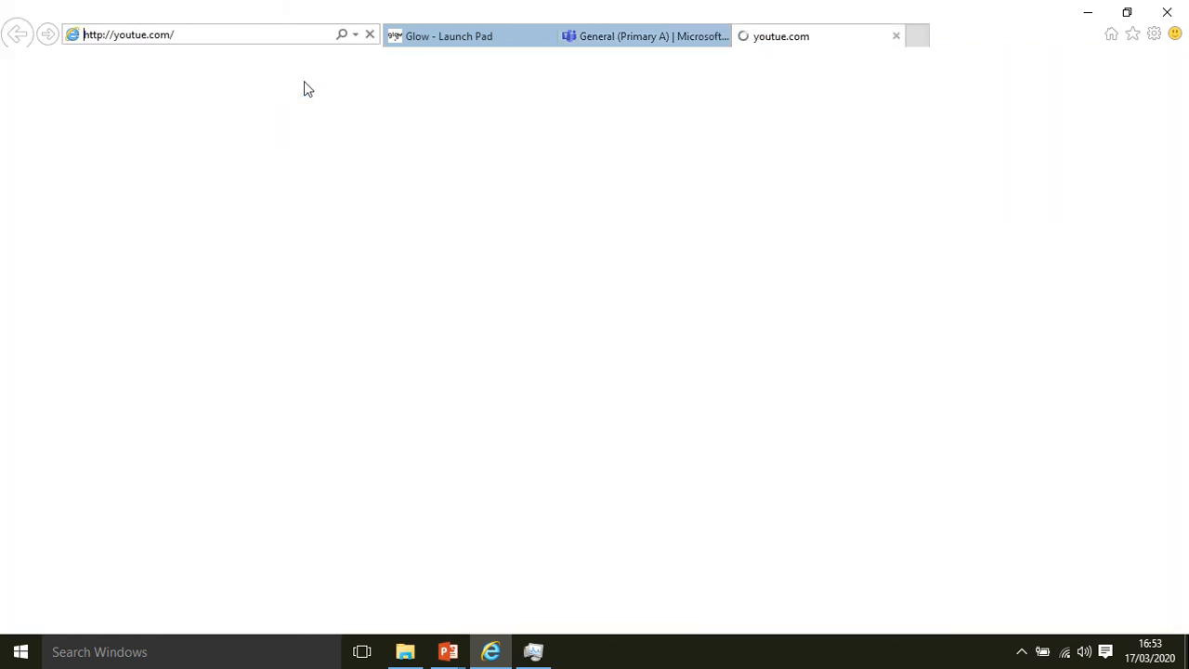
click(430, 289)
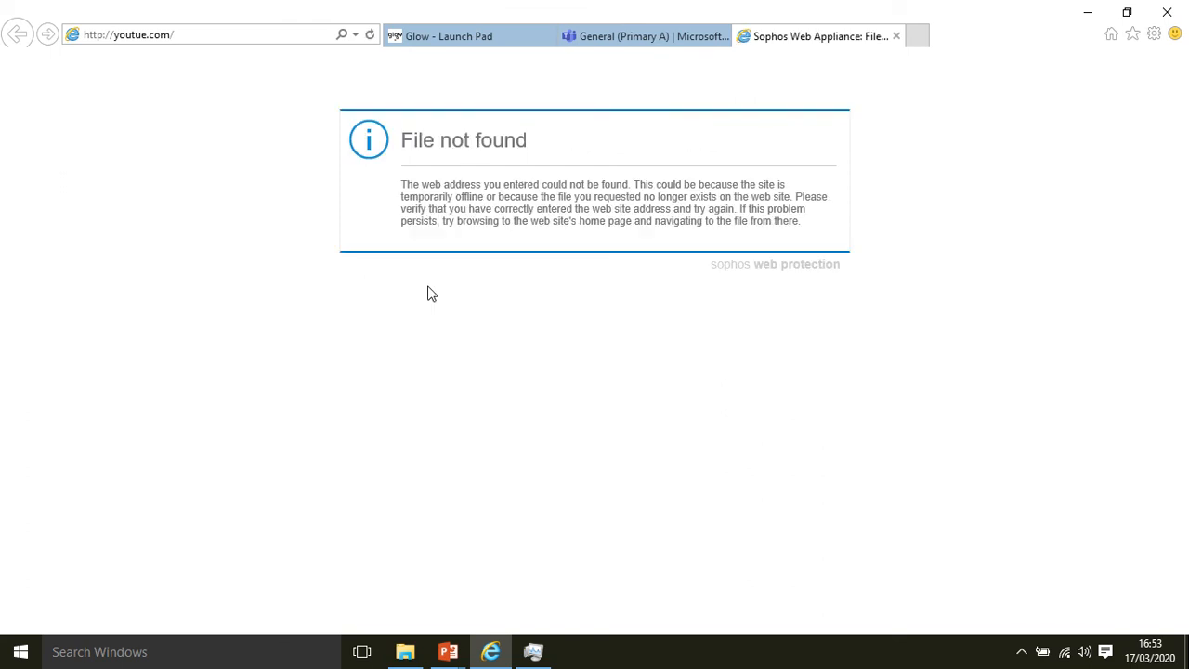
Step: Search for "youtube the tiger who came to tea" and copy the link of the 4:17 video The Tiger Who Came to Tea
click(248, 34)
text(youtu)
click(222, 74)
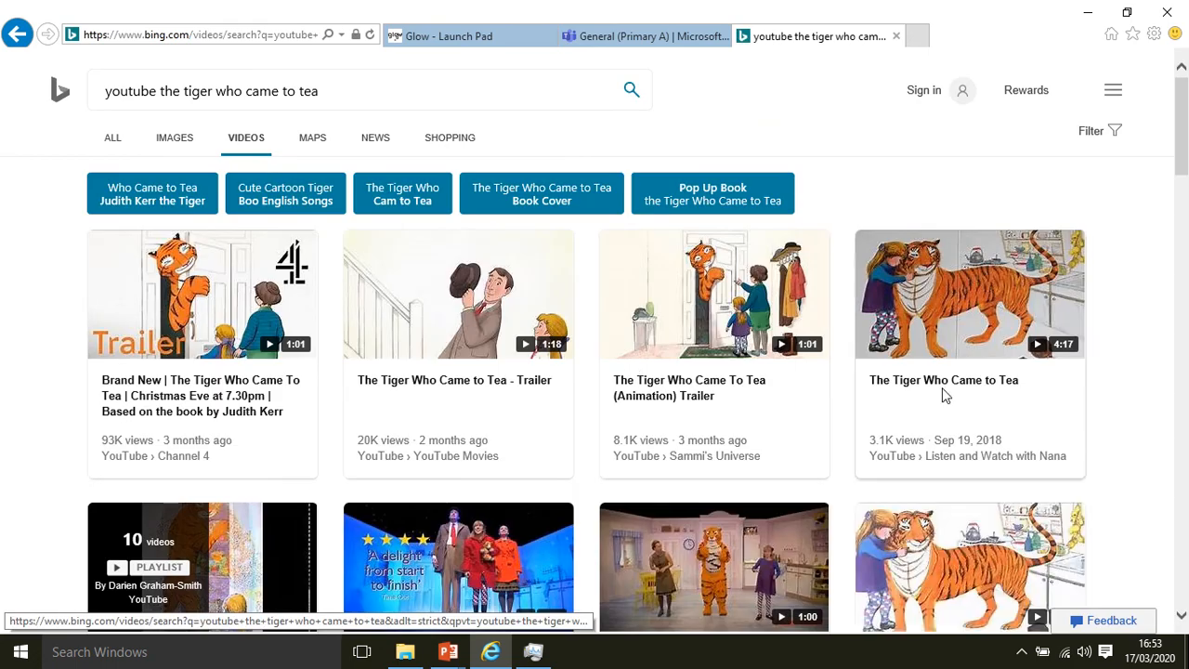
click(948, 332)
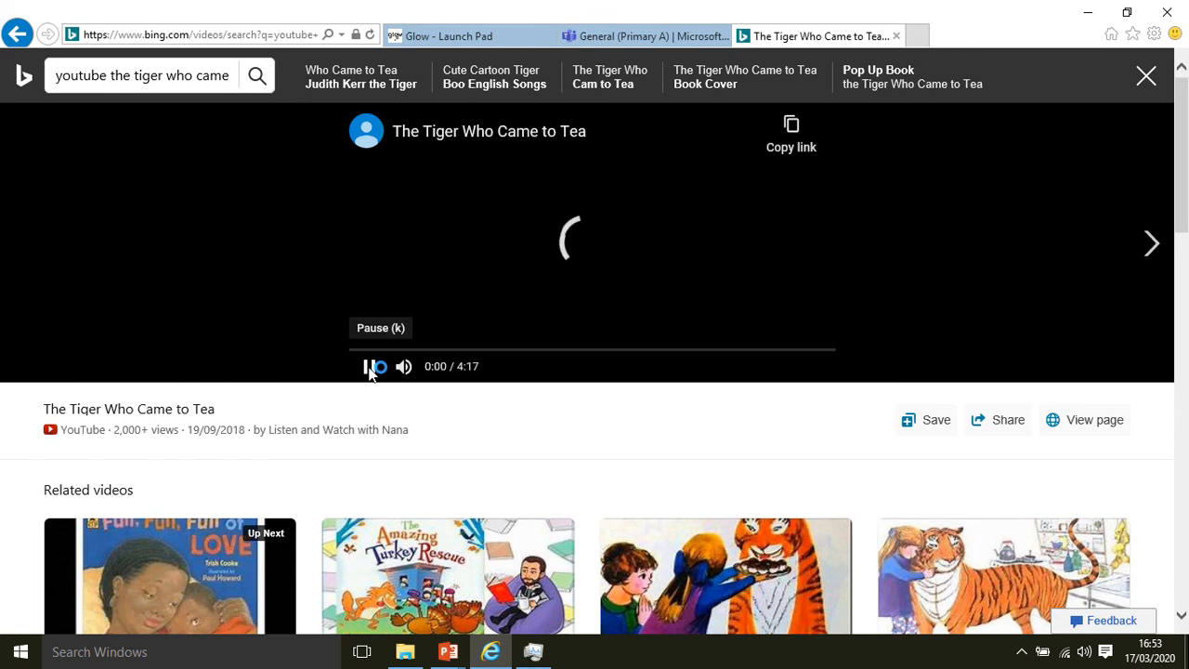
click(369, 366)
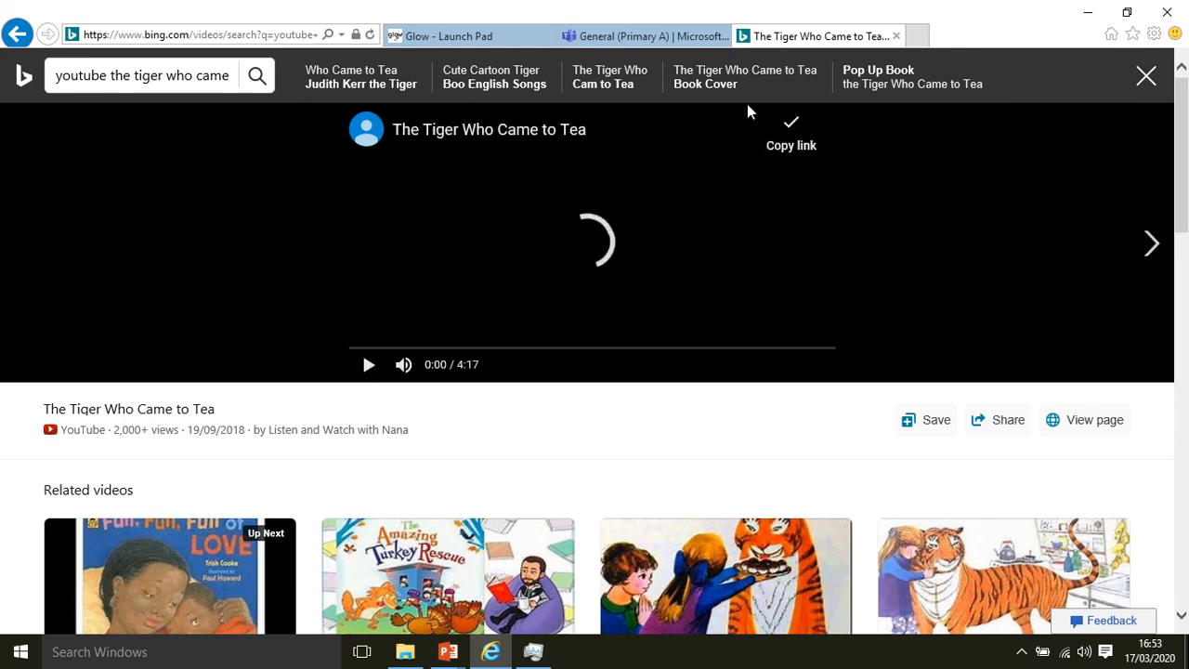
click(660, 37)
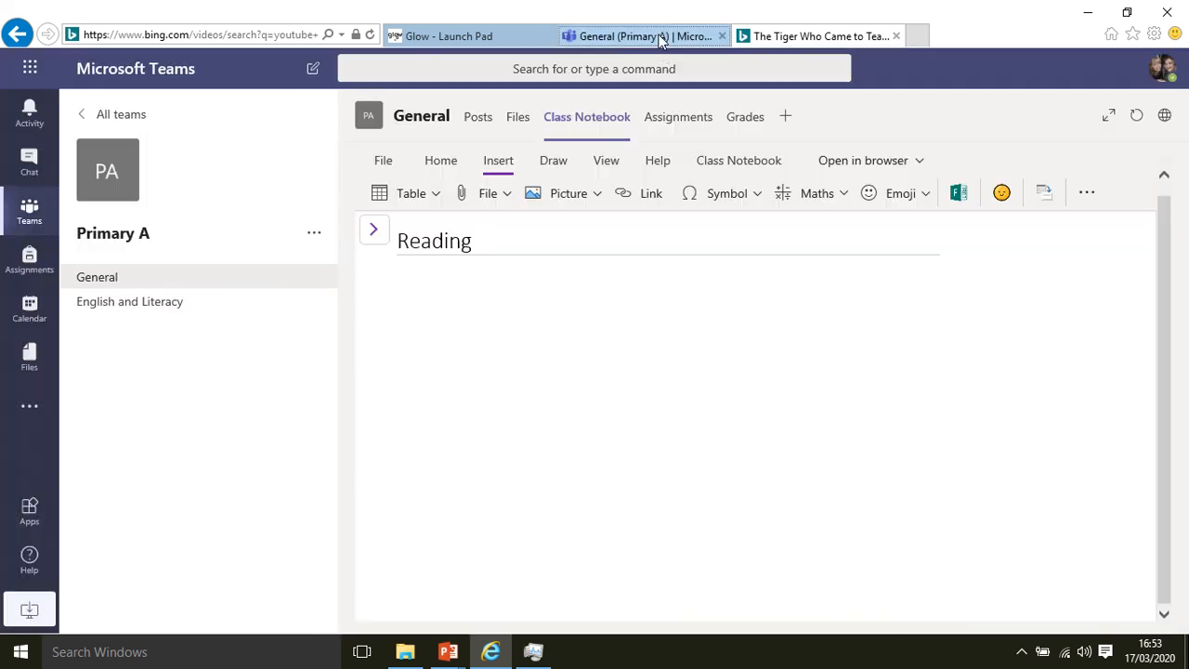
click(643, 201)
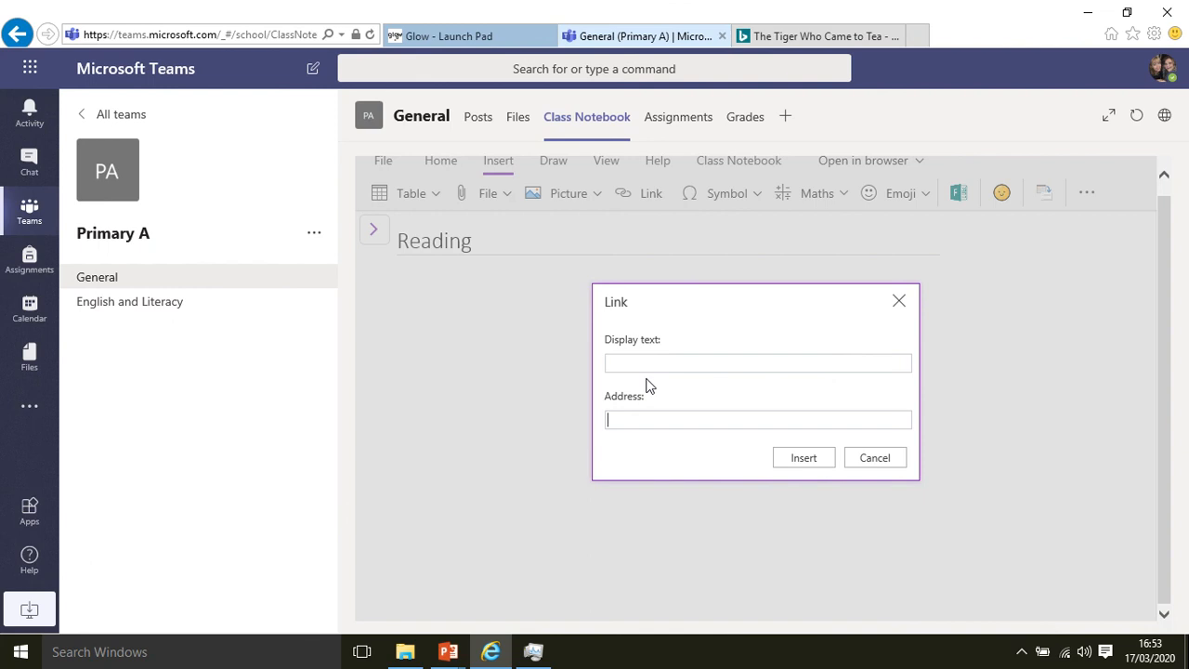
text(https://youtu.be/QdnxF-Saw7E)
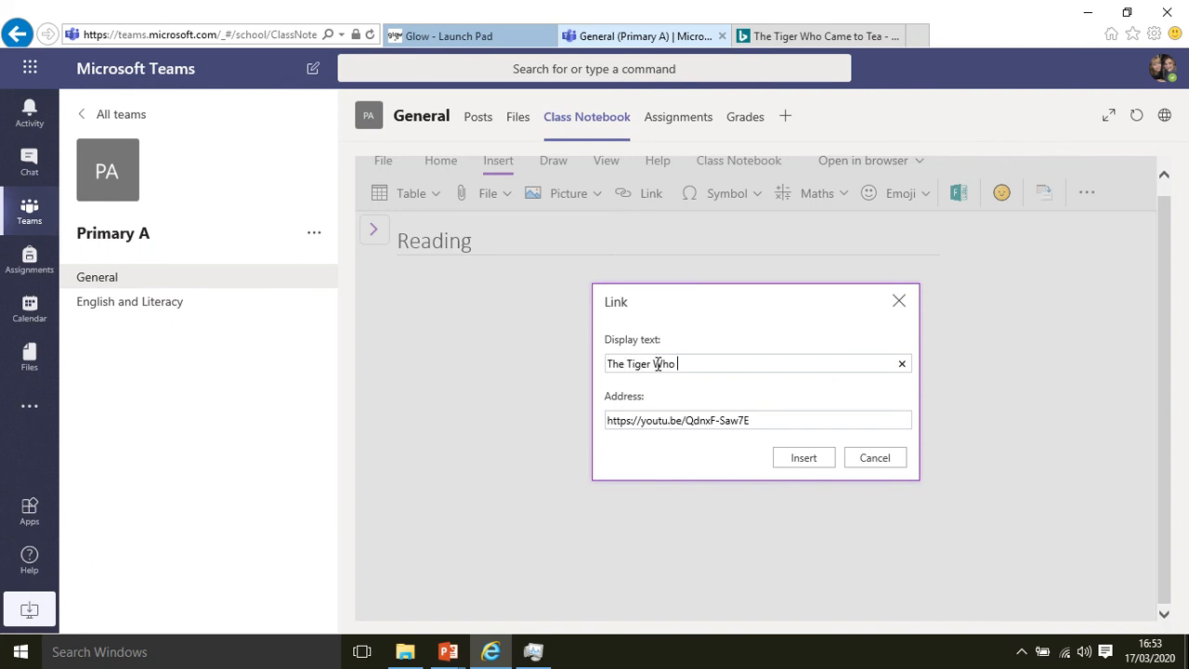
text(Came to Tea)
click(805, 458)
click(795, 458)
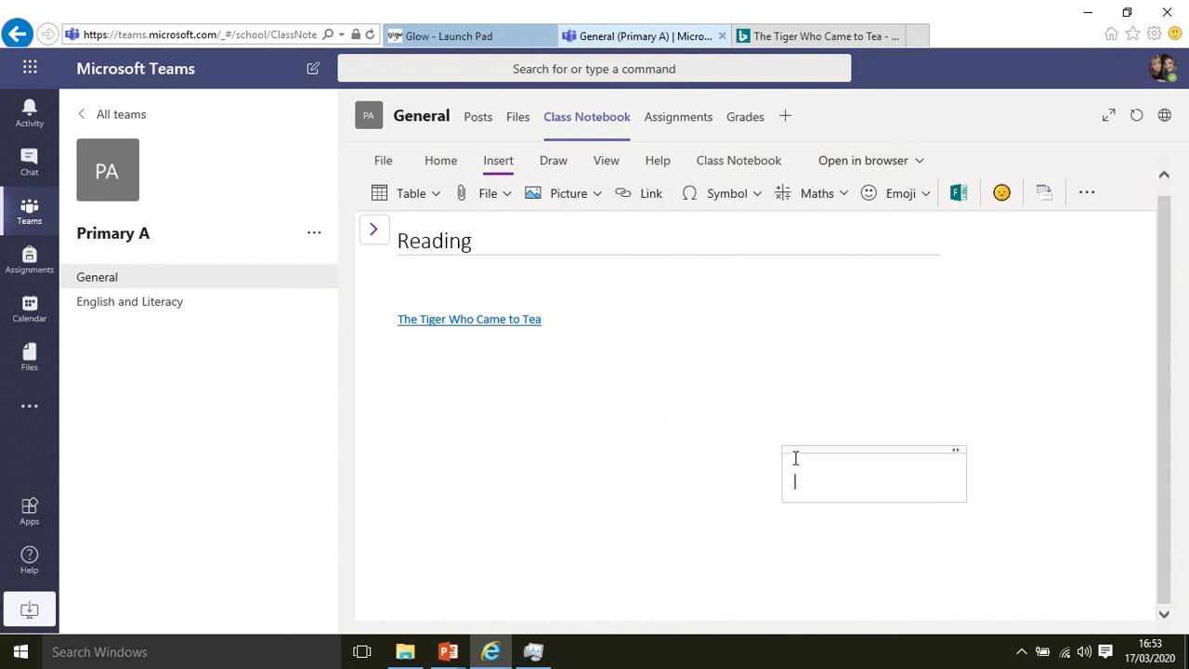
key(Return)
click(563, 400)
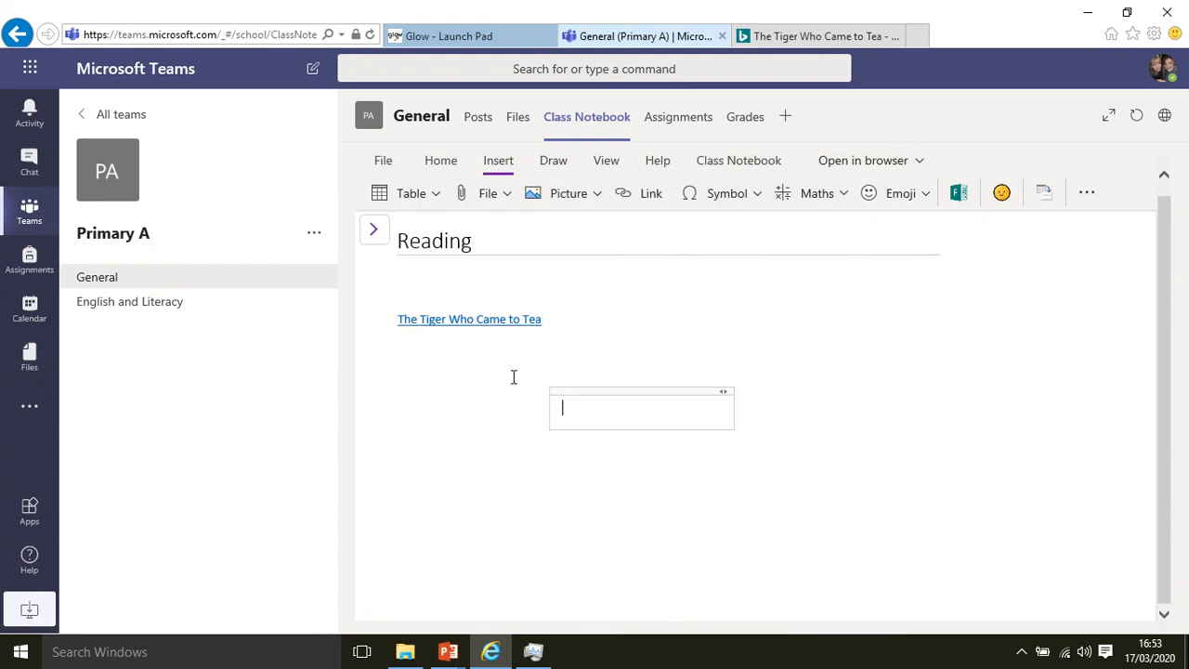
Step: Insert a table with three columns and five rows directly below the The Tiger Who Came to Tea link
click(471, 364)
click(551, 322)
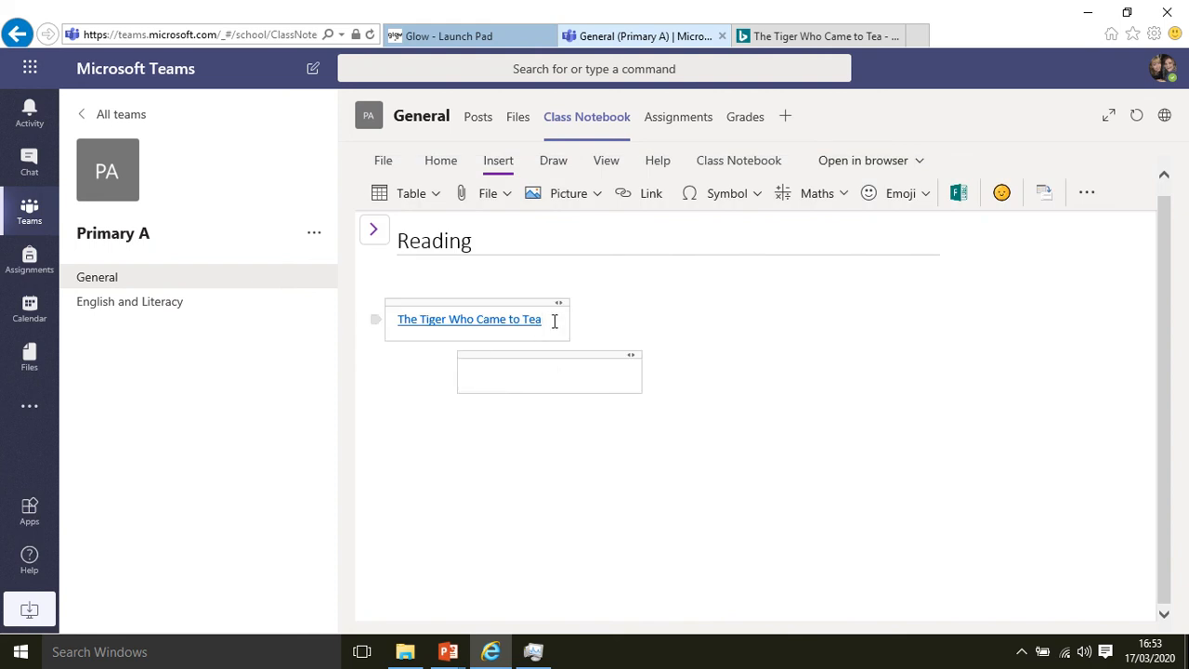
click(430, 195)
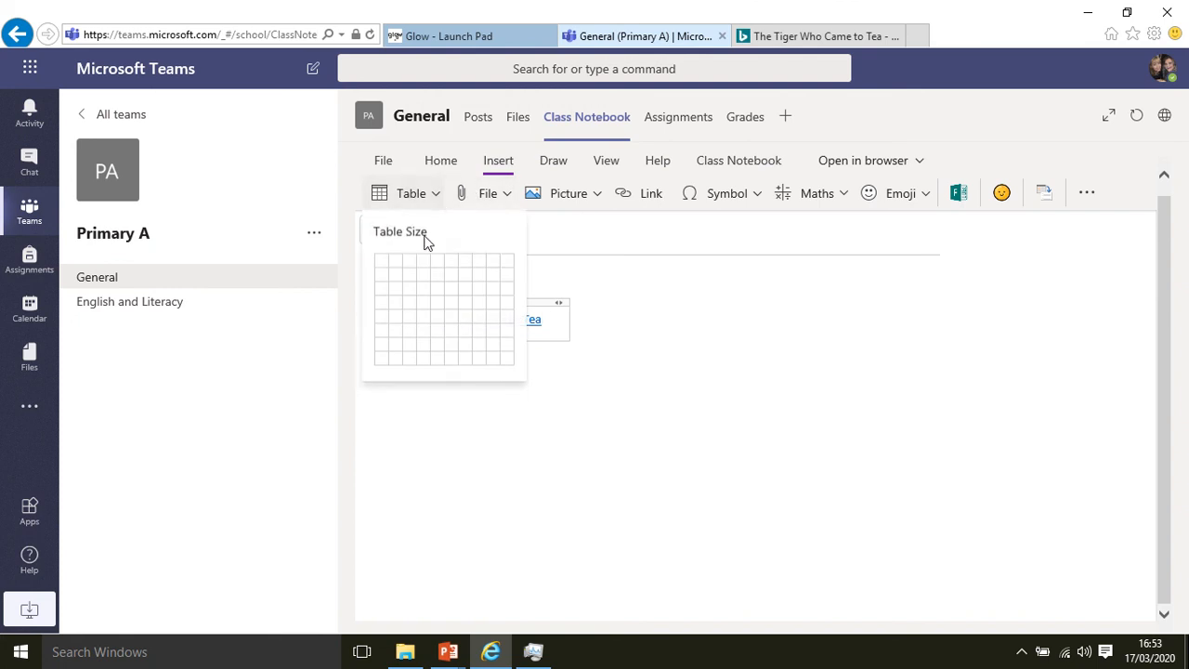
click(412, 317)
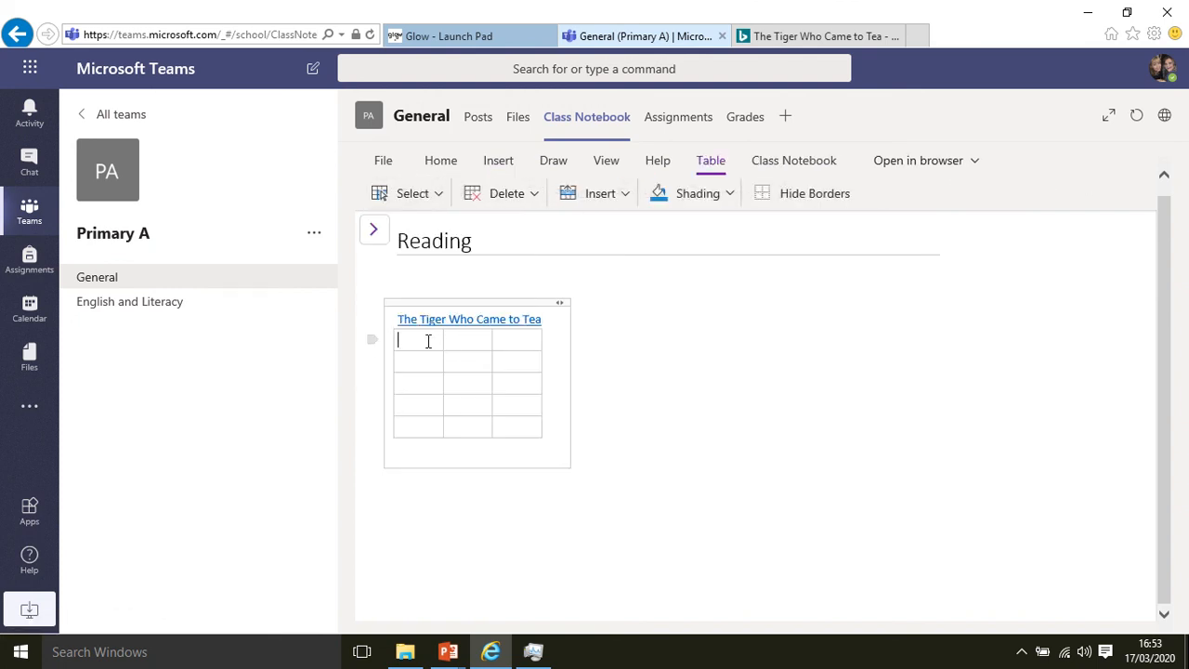
Step: Enter the column headings Questions, Answers and Feedback in the table's first row
text(Questions )
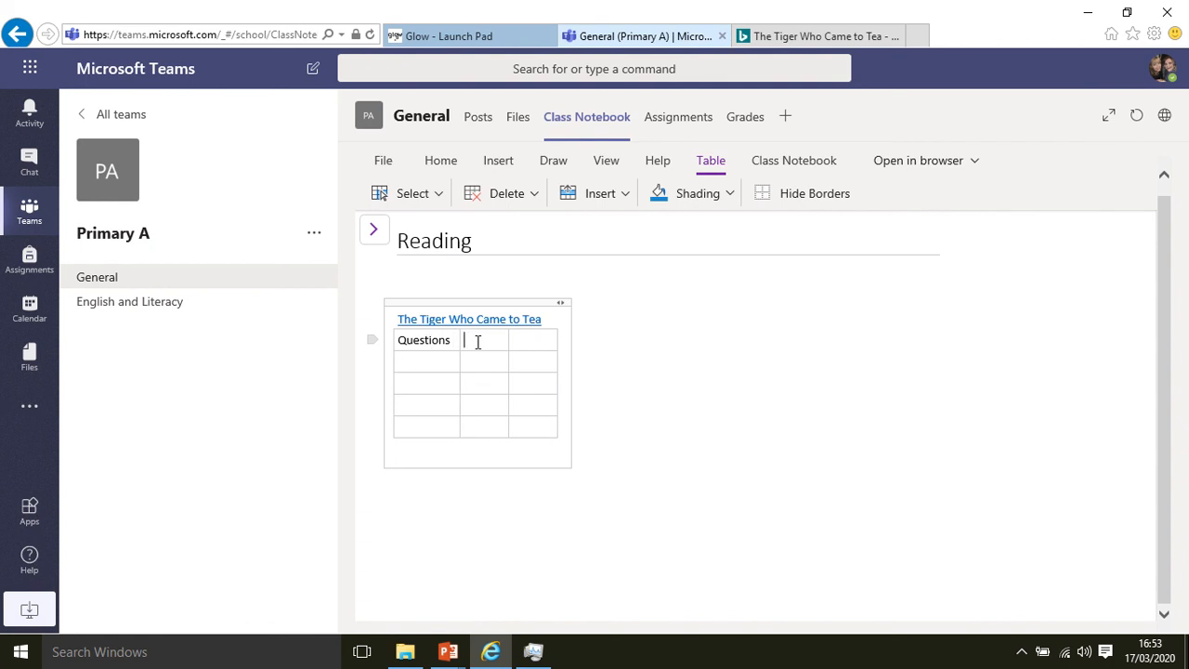
text(Answers )
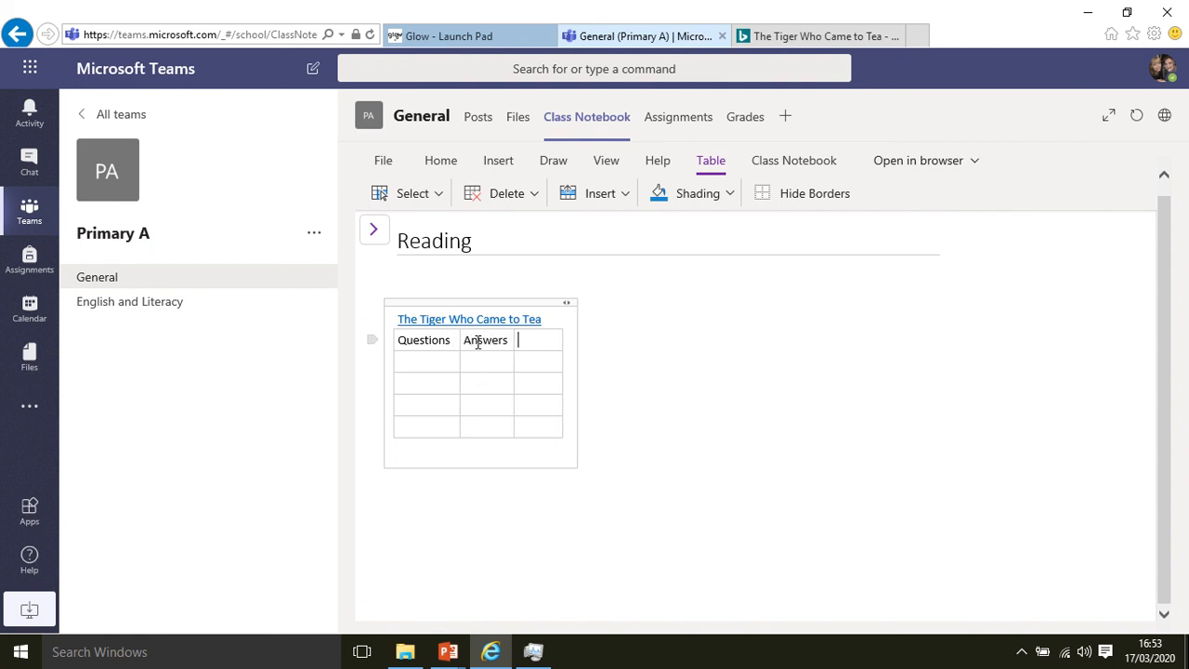
text(Feedback)
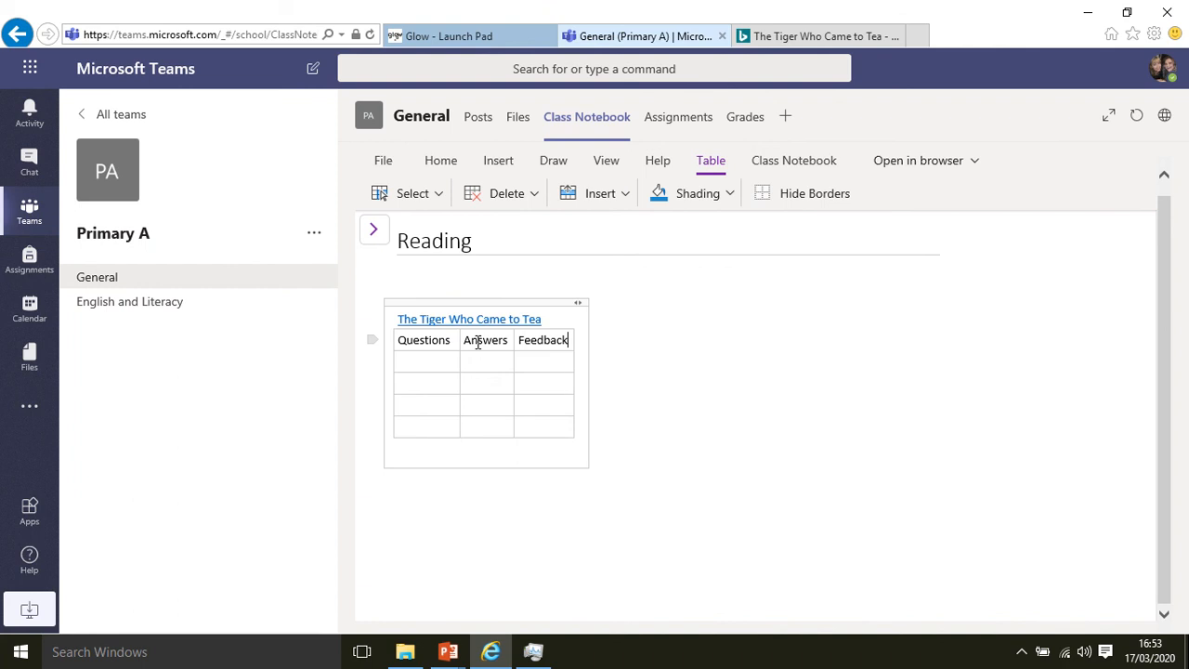
Step: Fill the next two Questions cells with "Who came to tea?" and "Why do you think the tiger came to tea?"
click(433, 359)
text(Who came to tea?)
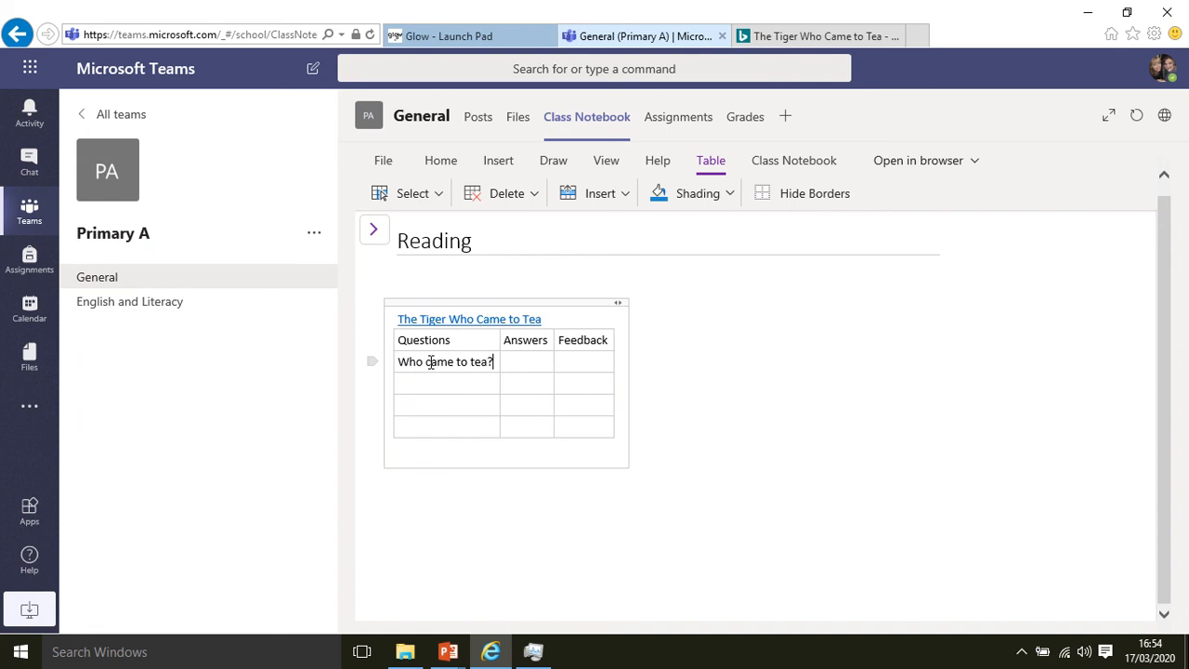
click(427, 378)
text(Why do you think )
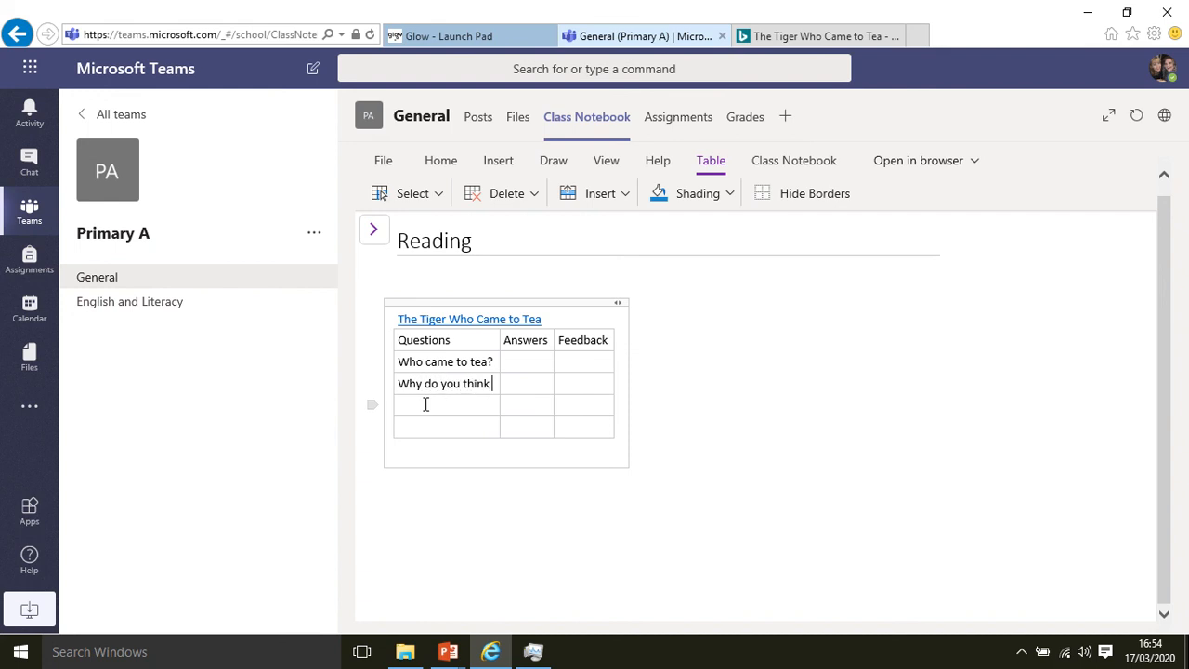
text(the tiger)
text(ame to tea?)
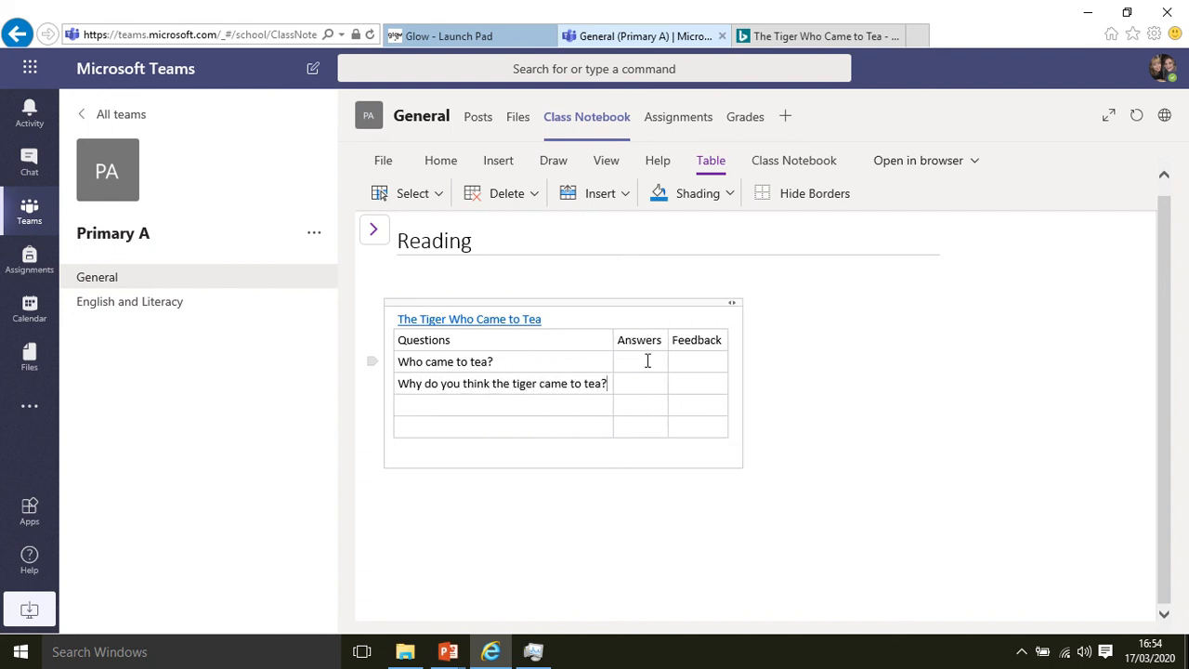
Step: Add three blank lines to the first answer cell and widen the Answers and Feedback columns
click(647, 362)
key(Return)
key(Return)
key(Return)
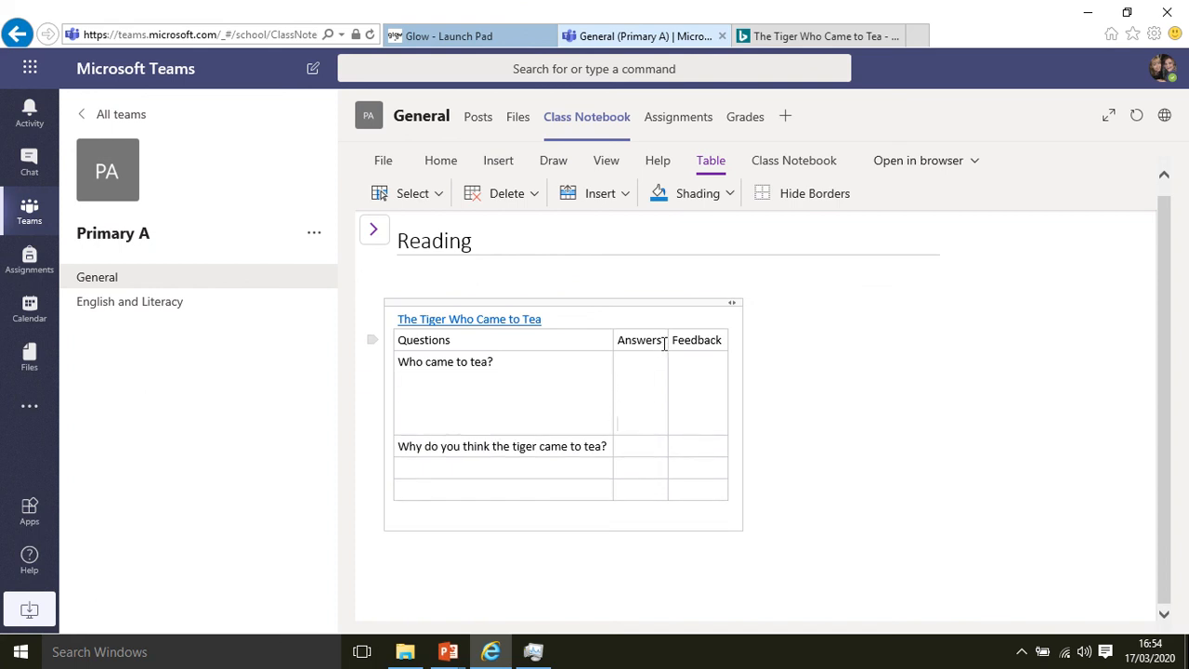
drag(668, 340, 906, 340)
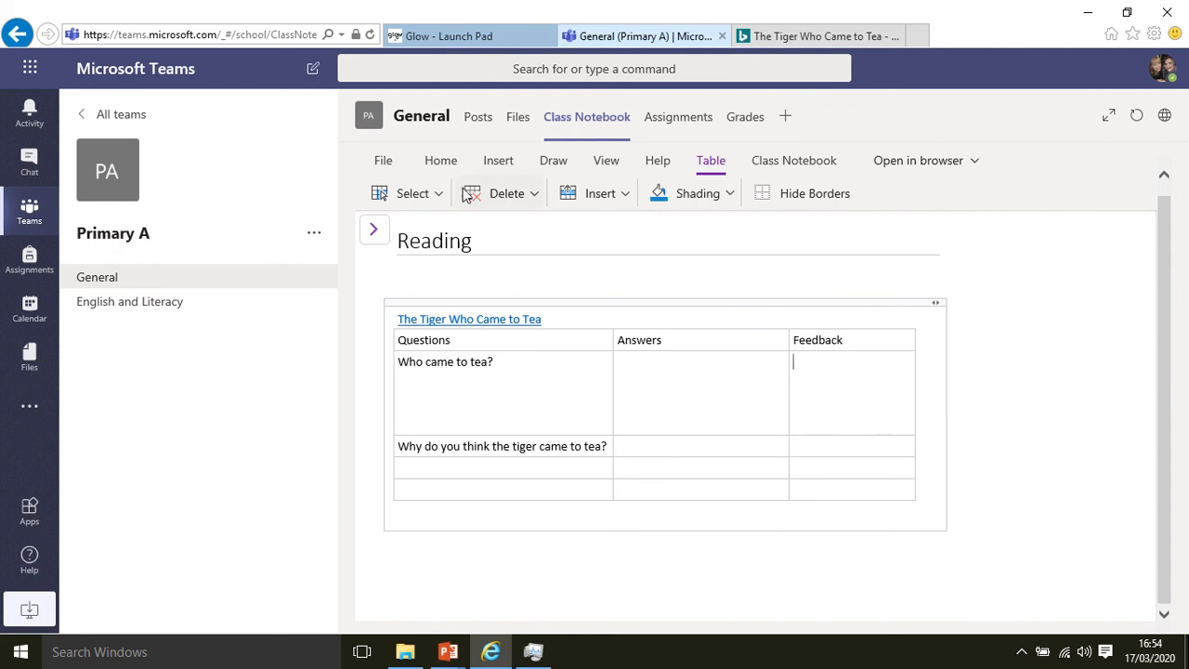
Step: Review the student's notebook sections and the page distribution options available for the Reading page
click(373, 230)
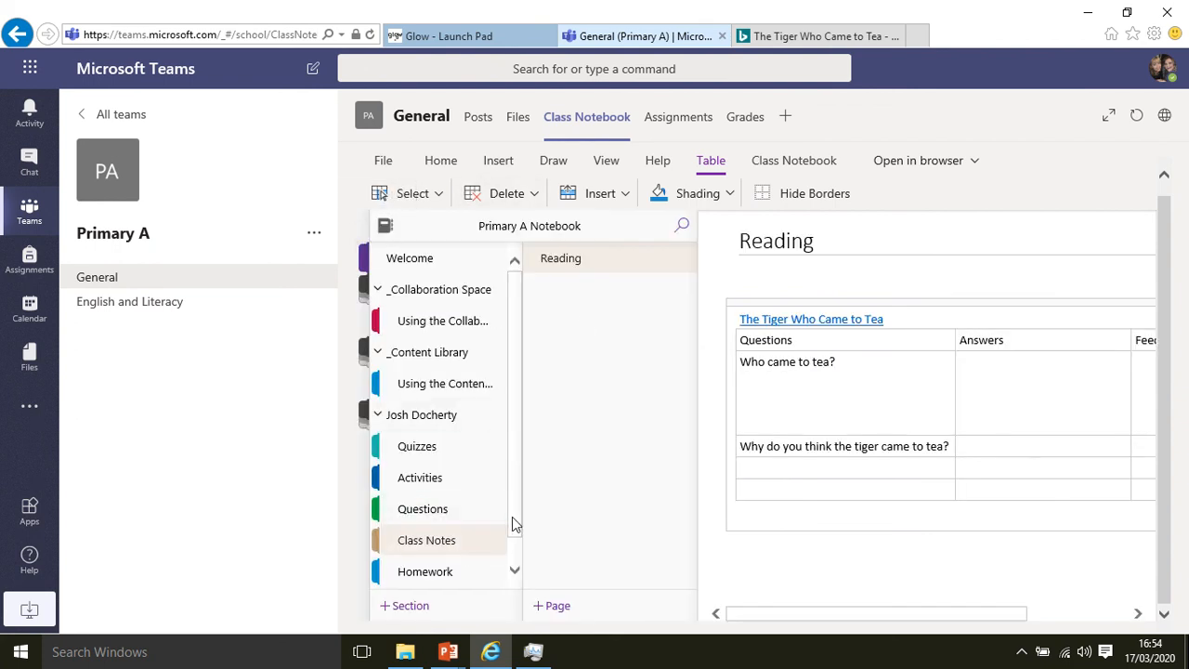
click(851, 248)
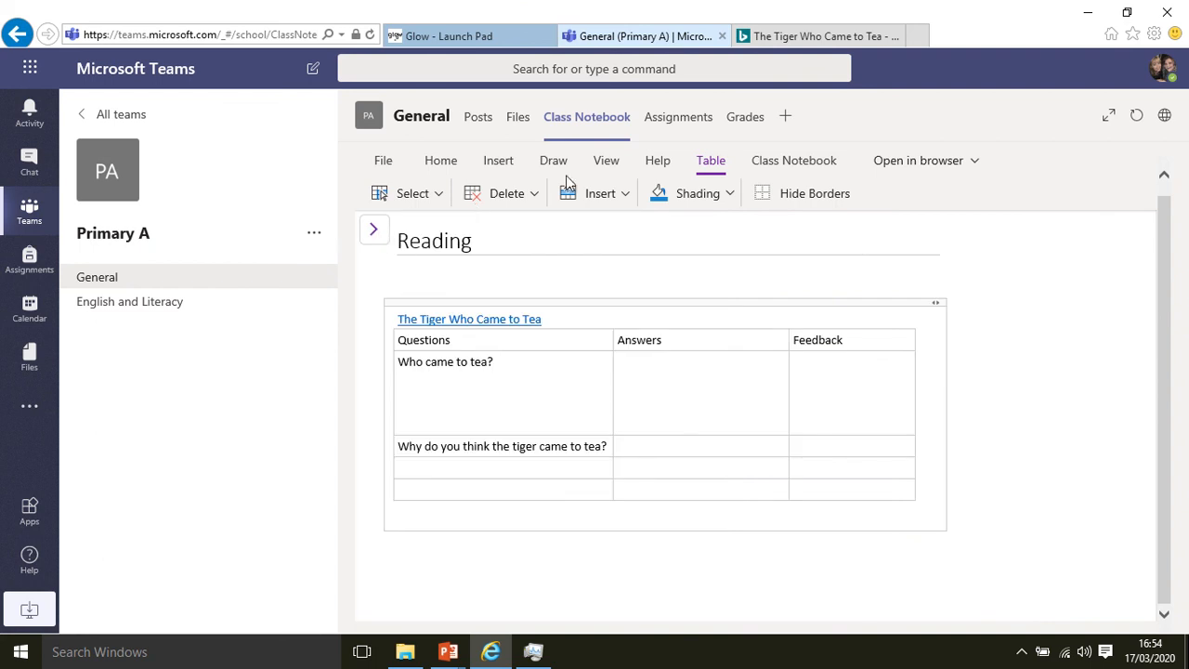
click(818, 159)
click(484, 199)
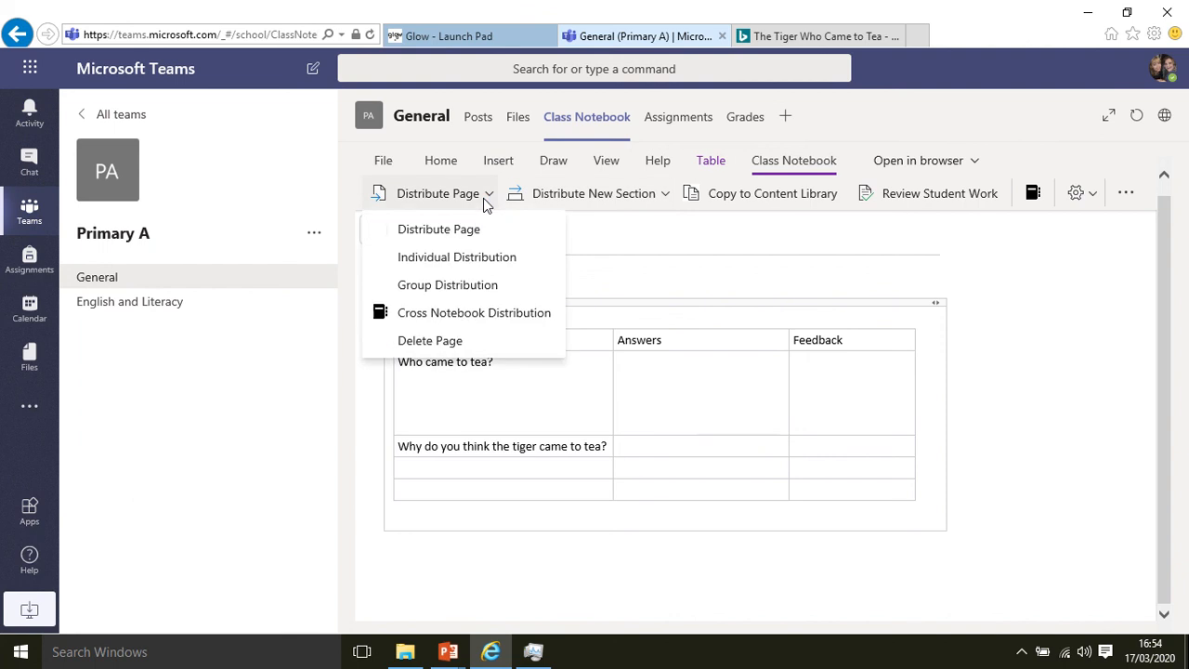
click(483, 198)
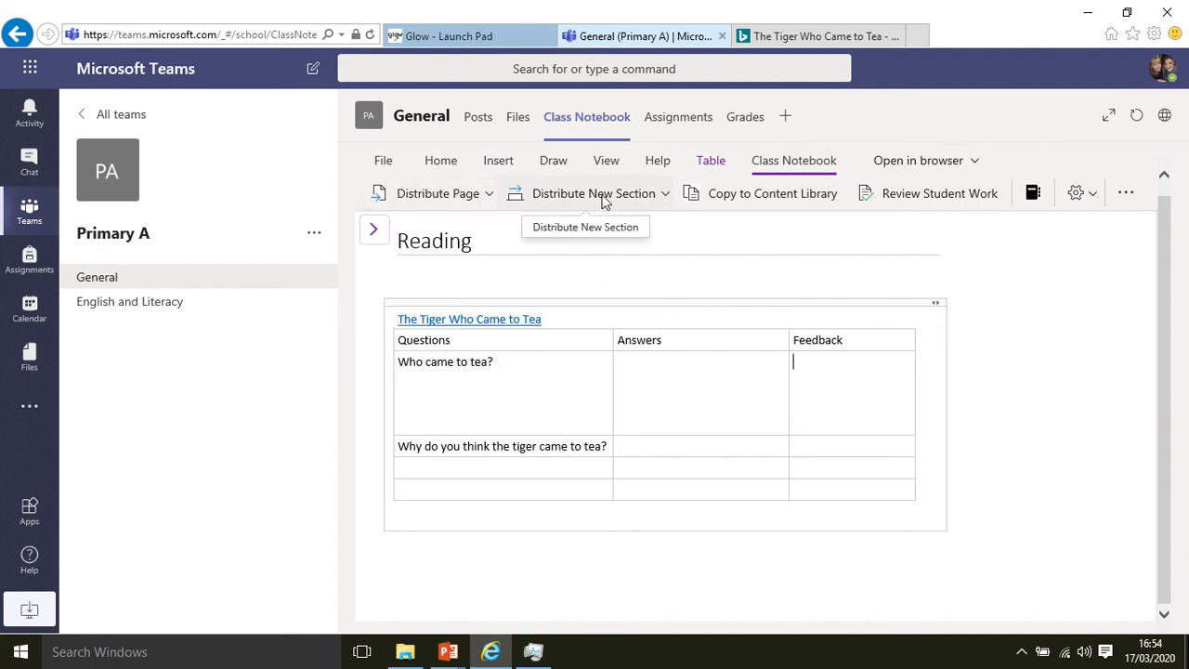
Step: Collapse the student, _Content Library and _Collaboration Space section groups, then return to the Reading page title
click(374, 230)
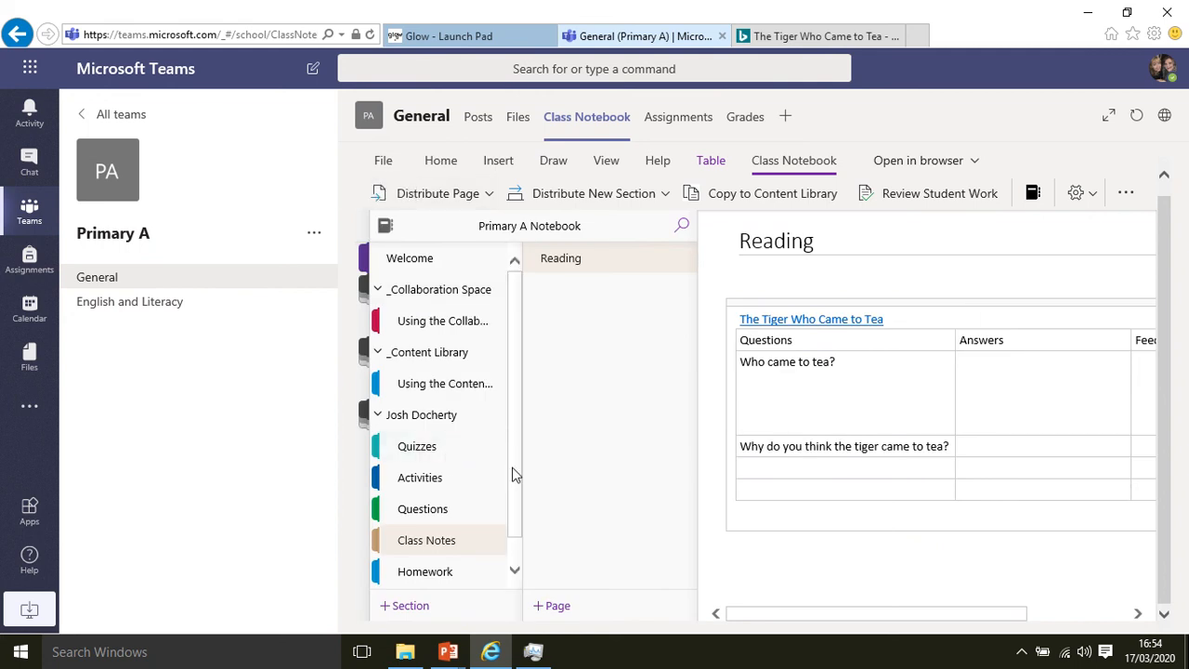
mouse_move(514, 469)
mouse_down()
mouse_move(514, 527)
mouse_move(519, 447)
mouse_up()
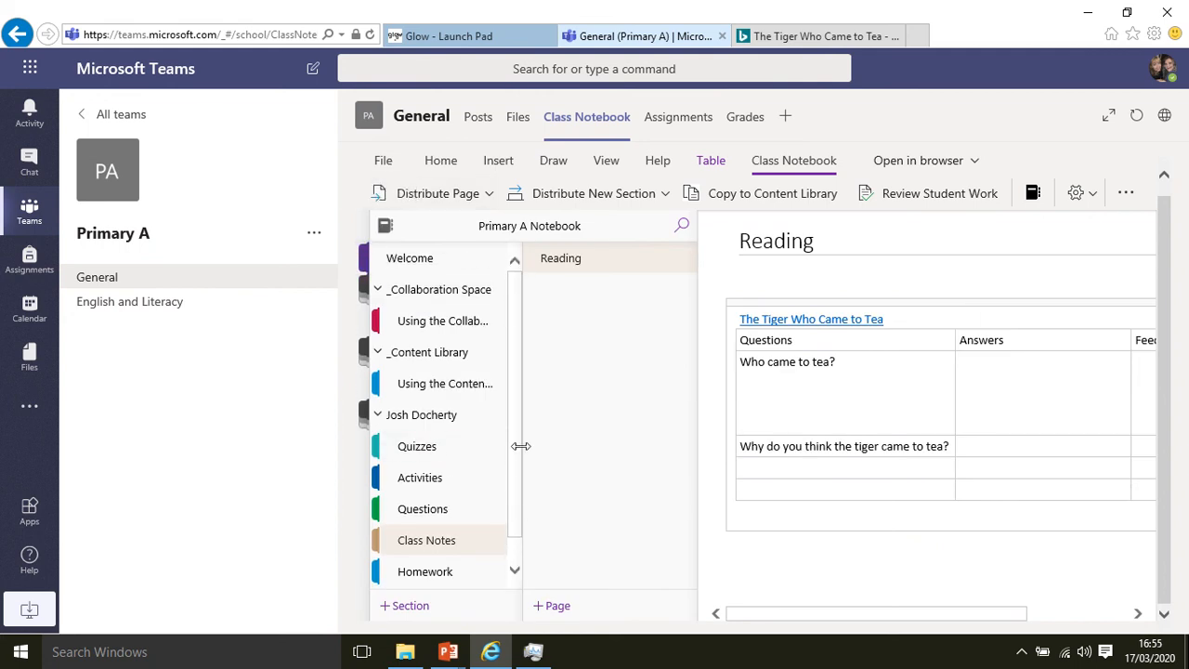
click(365, 414)
click(365, 354)
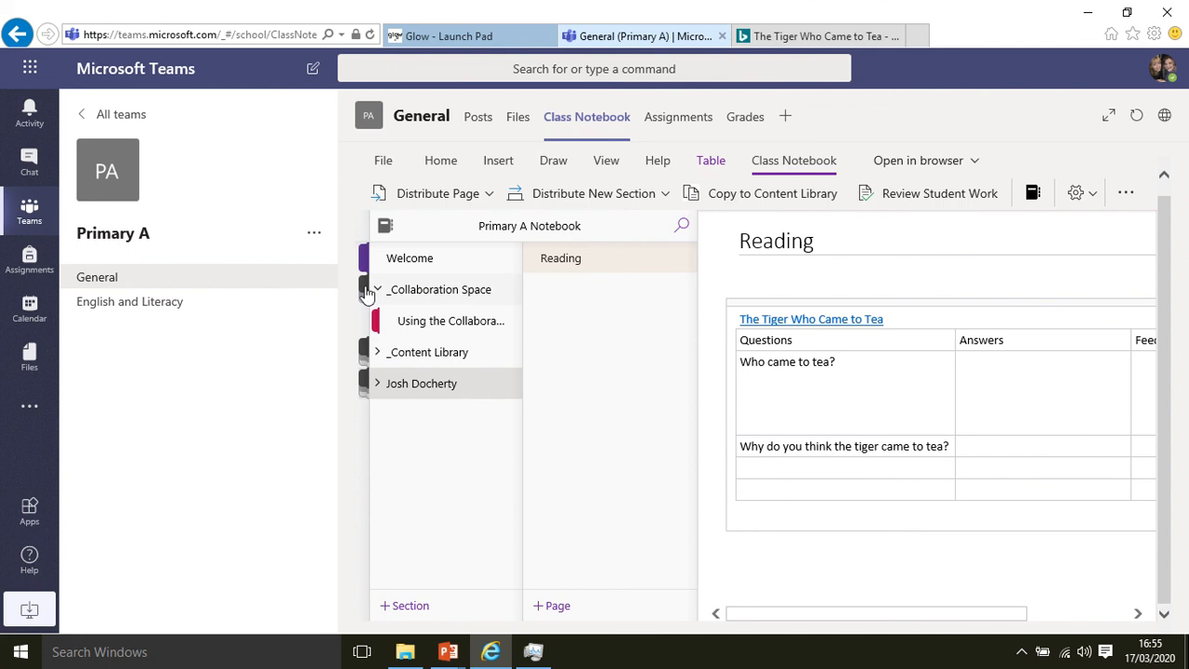
click(366, 290)
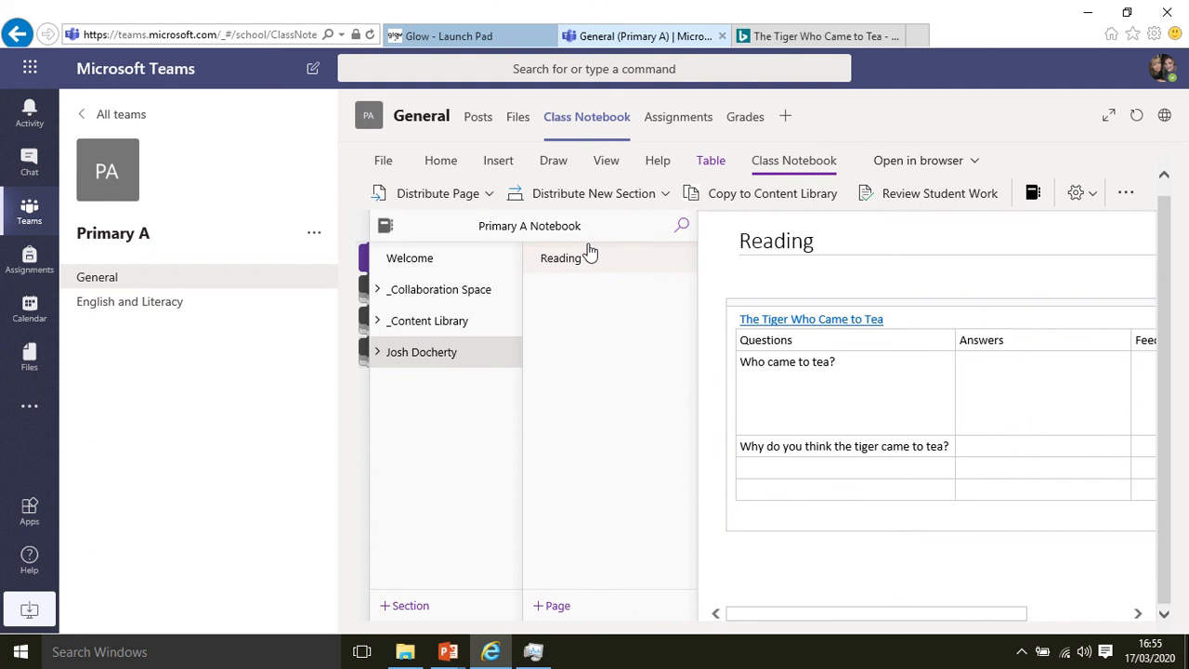
click(825, 239)
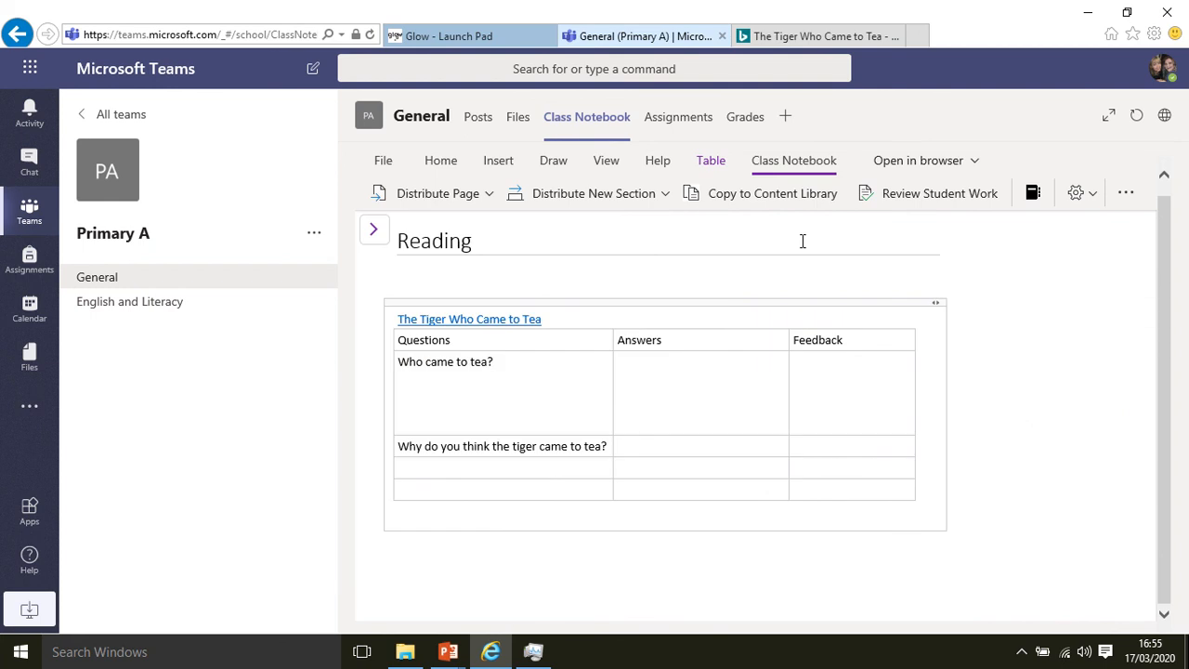
click(803, 241)
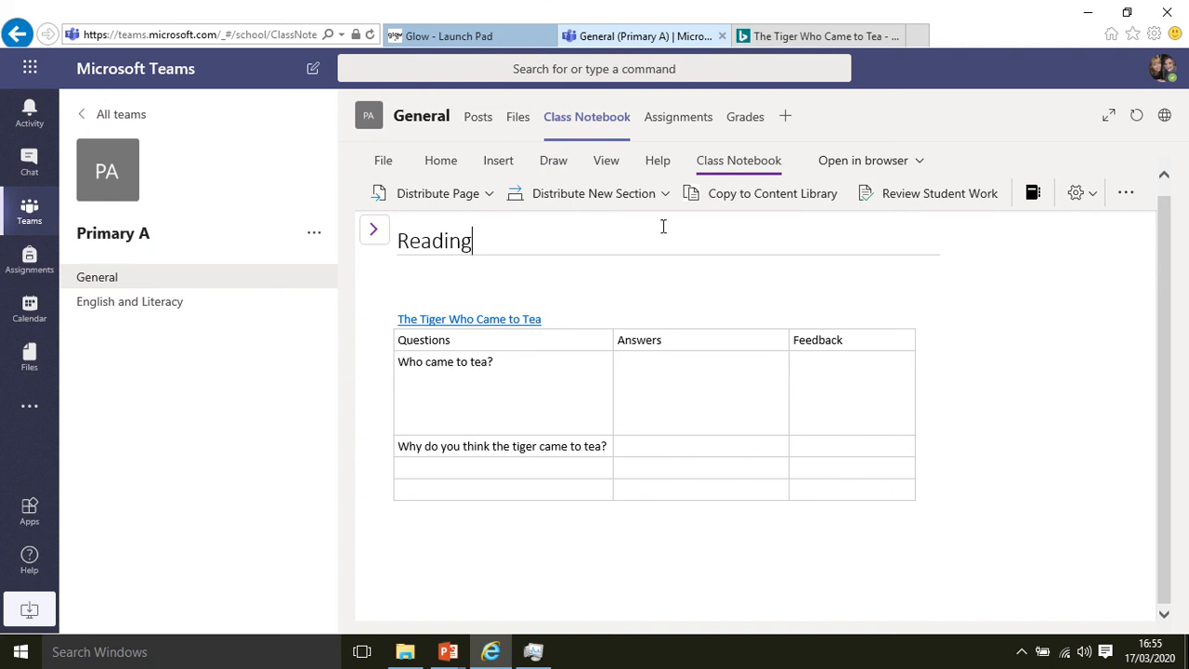
Step: Examine the notebook's text formatting, file information, insert, sticker and drawing options
click(372, 232)
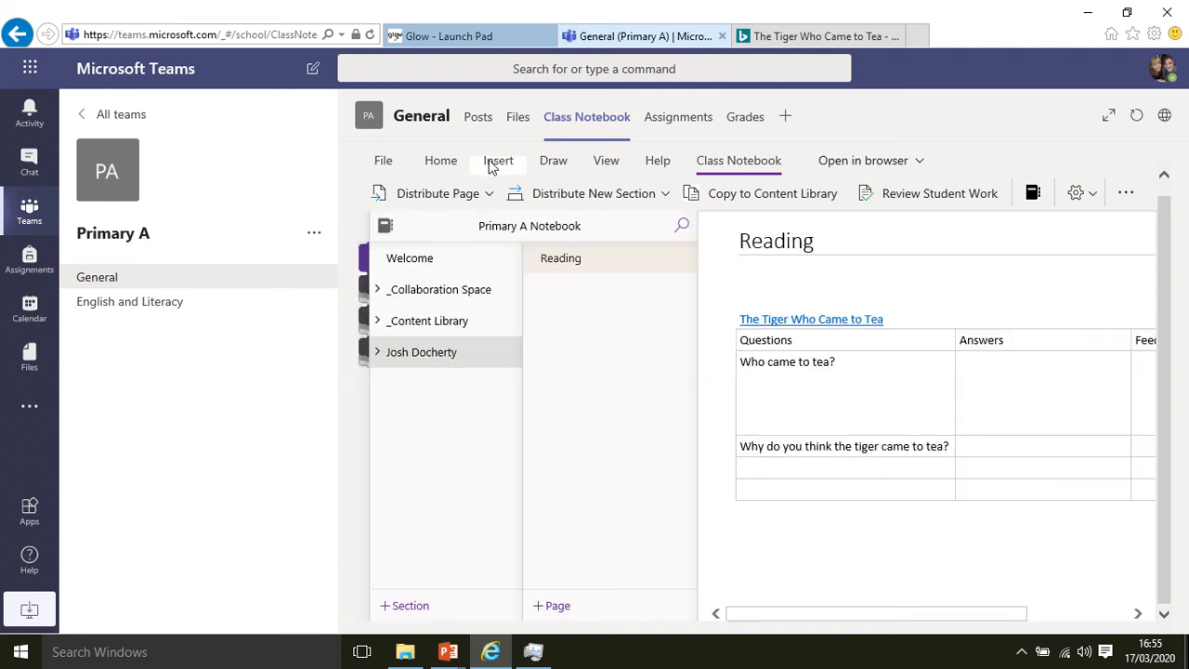
click(458, 166)
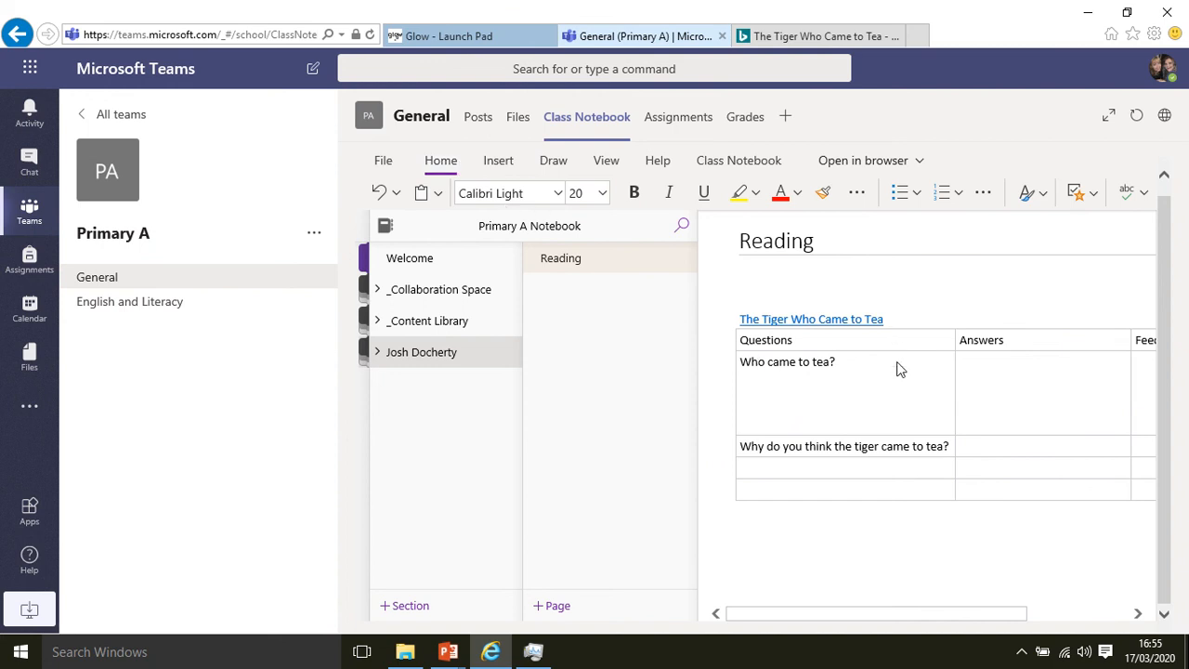
click(826, 363)
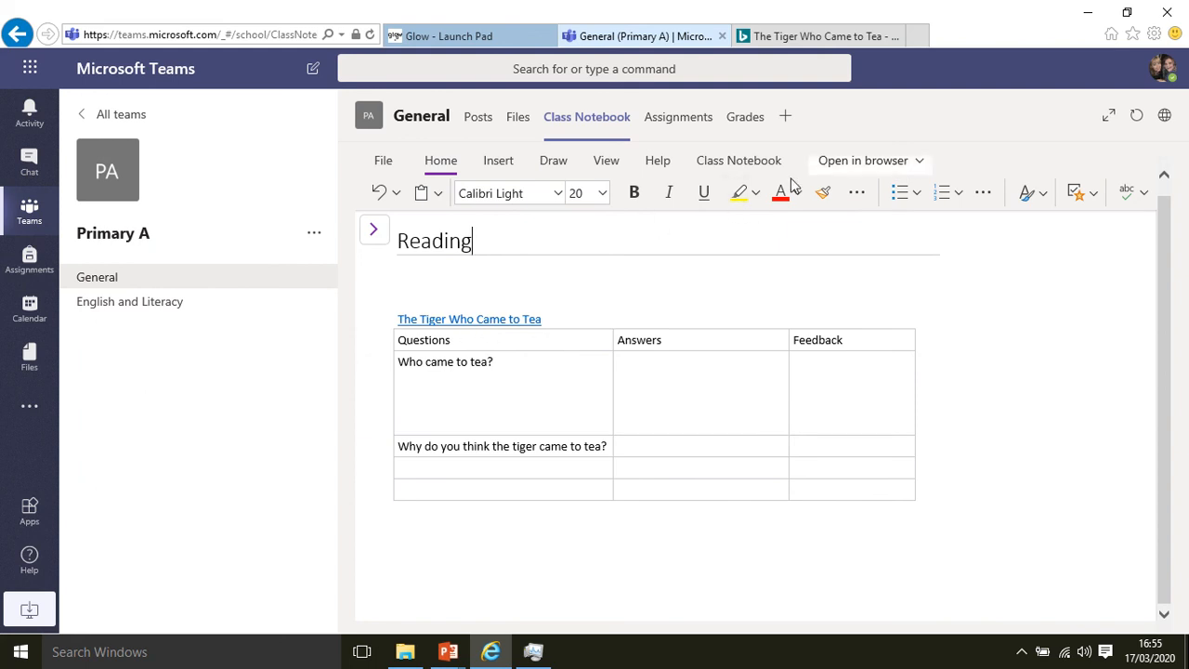
click(384, 161)
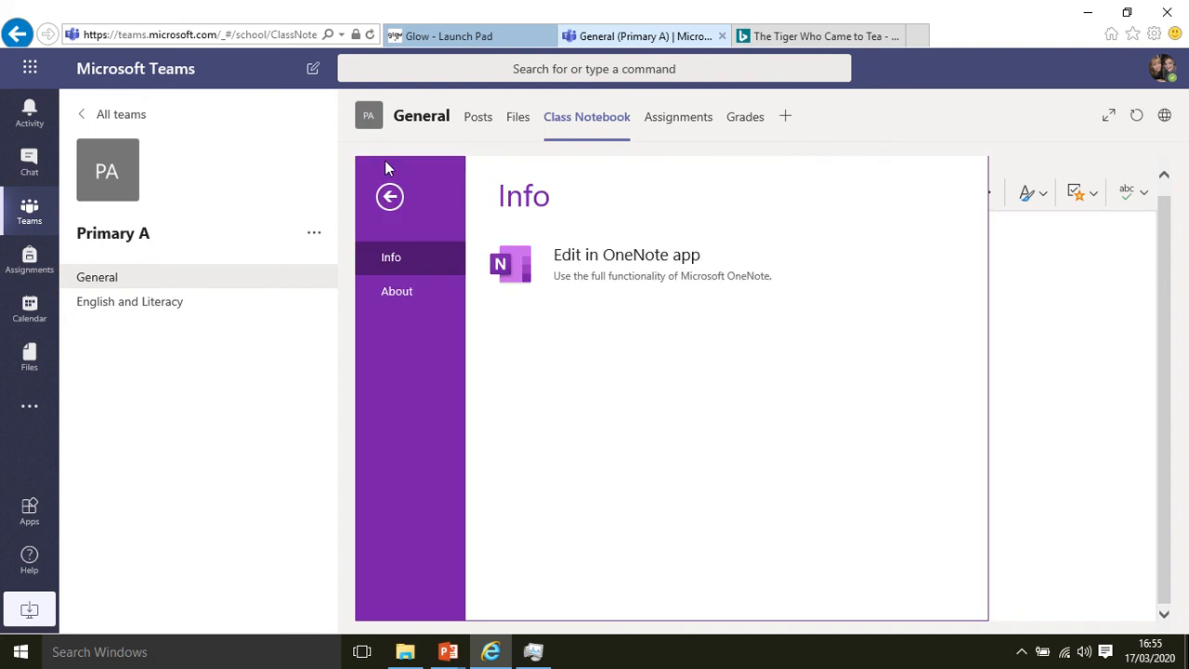
click(389, 198)
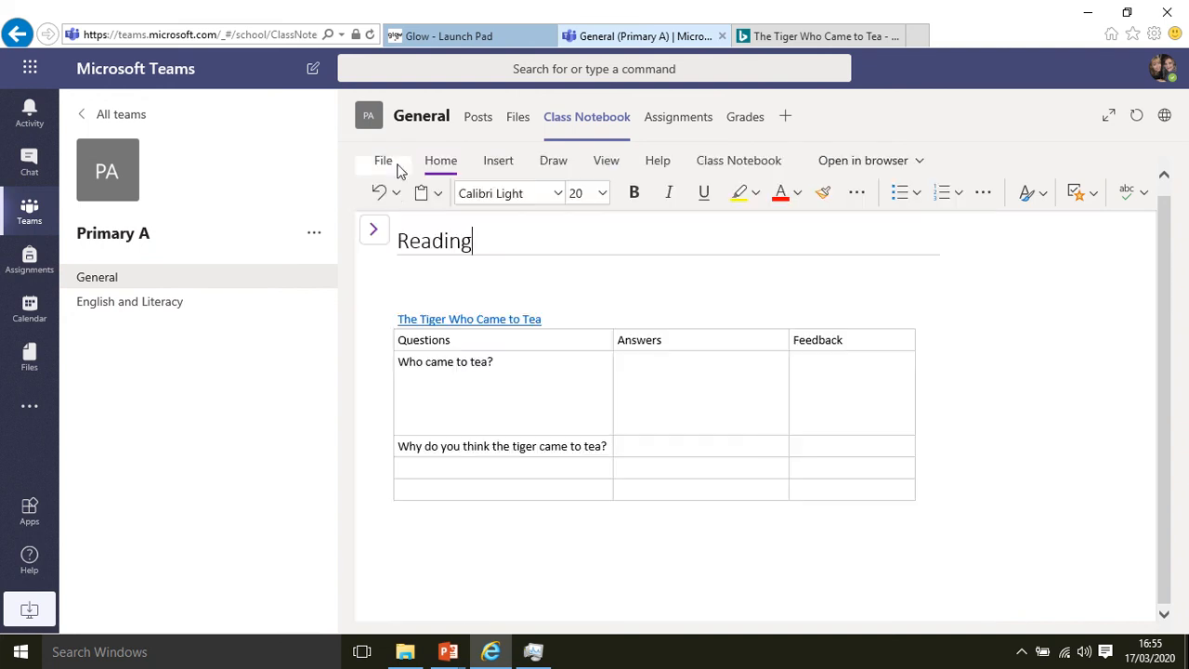
click(493, 165)
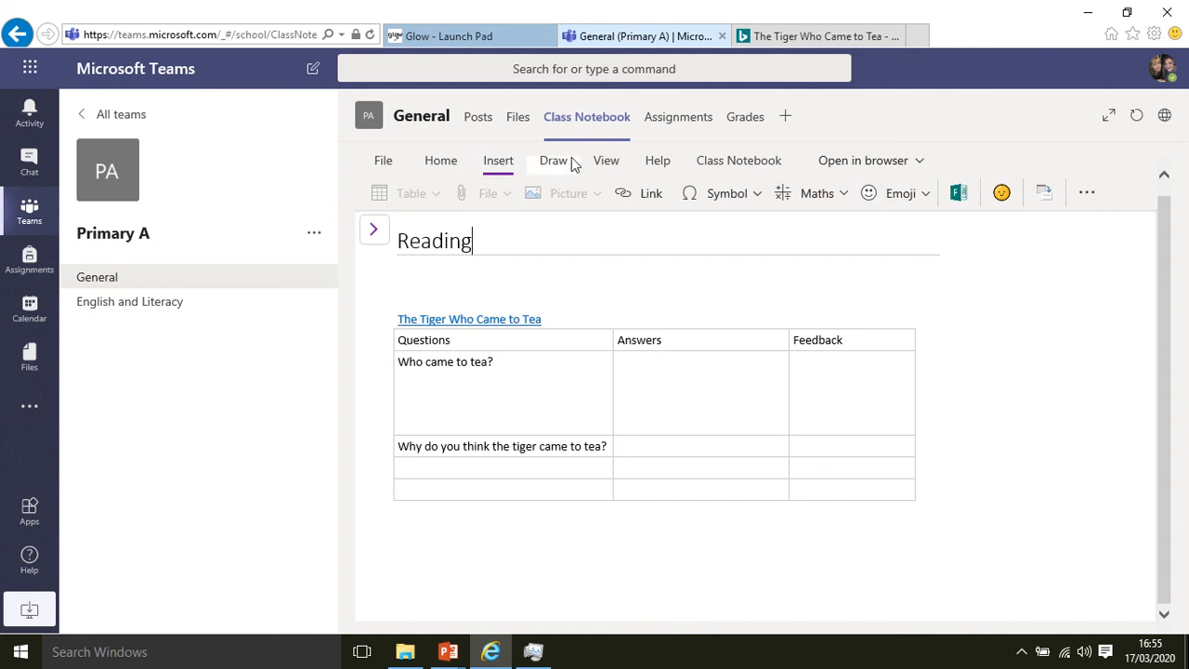
click(1008, 195)
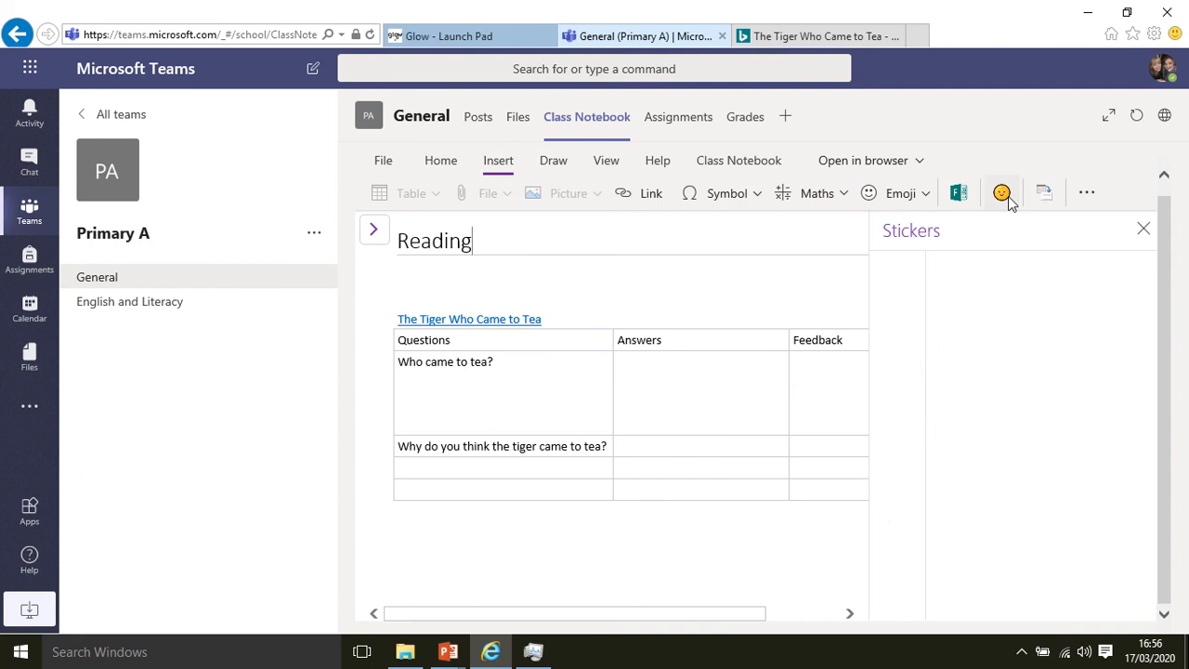
click(1145, 230)
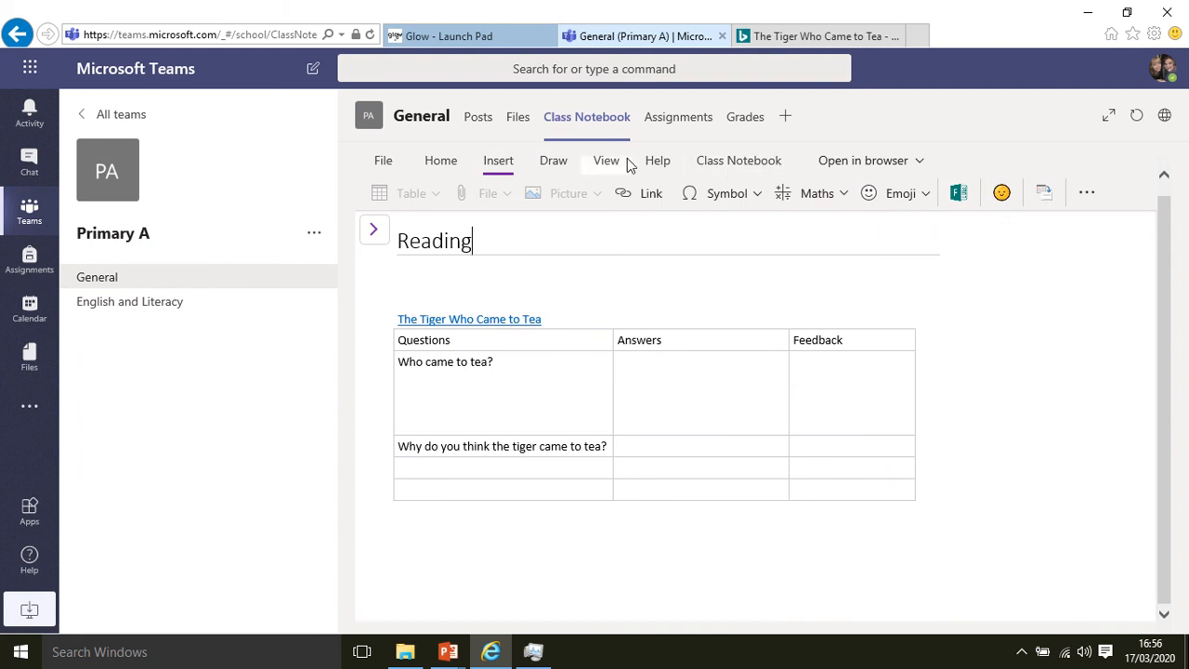
click(573, 164)
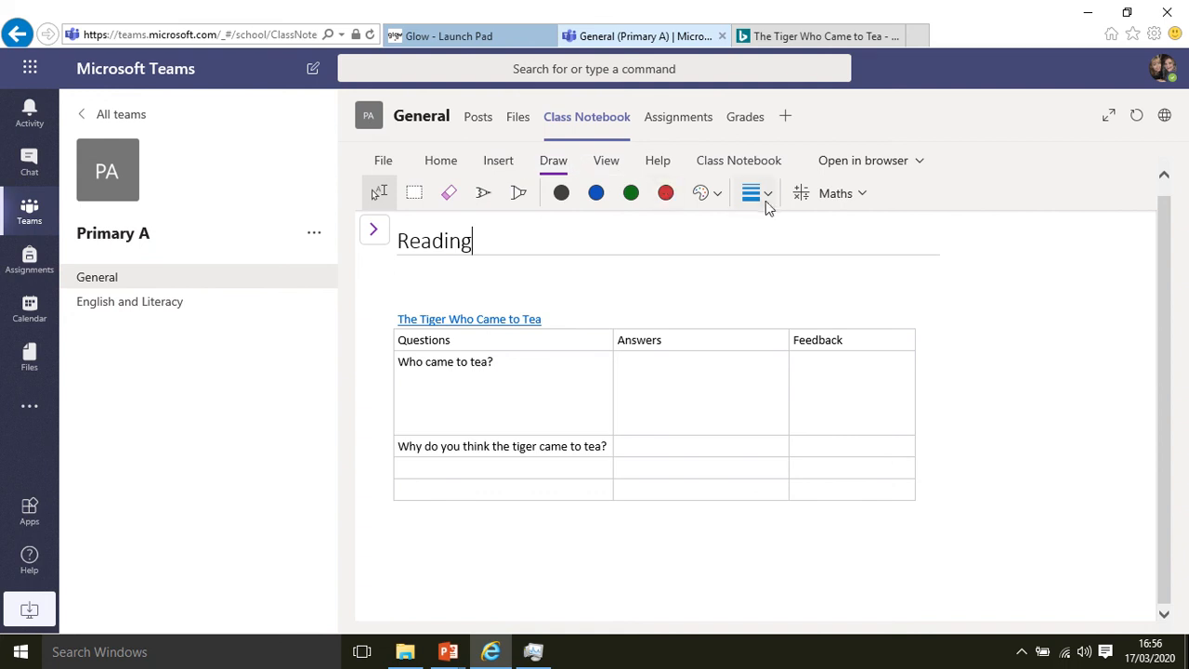
Step: Open the 6 times table page in the student's Activities section
click(373, 229)
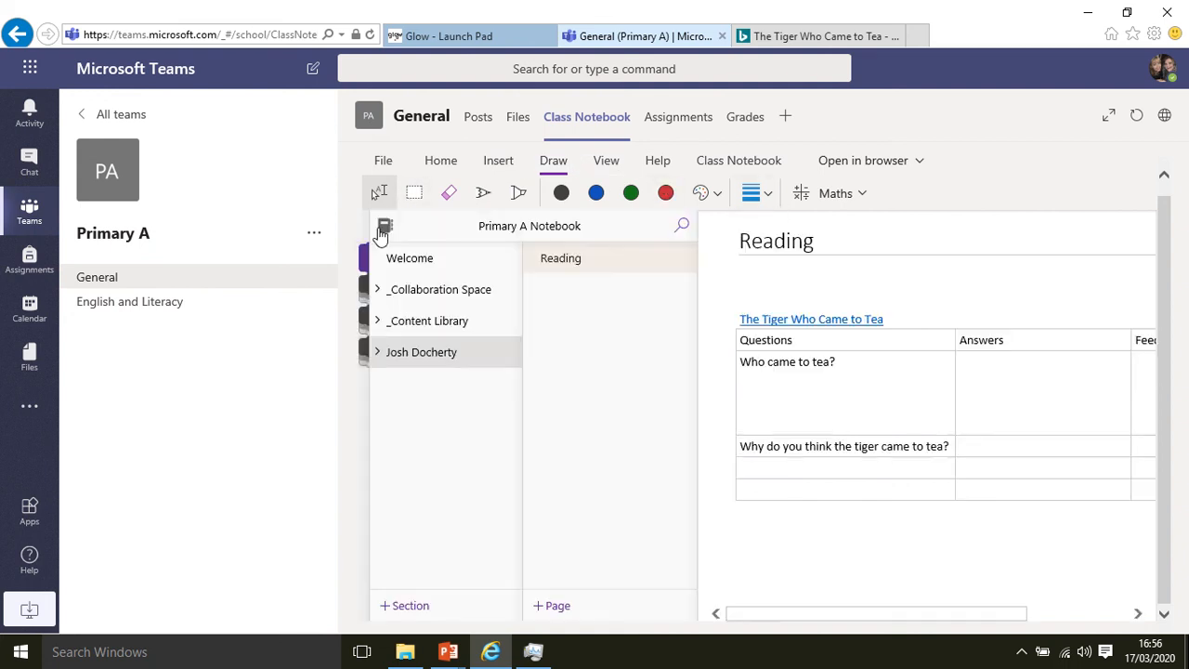
click(445, 356)
click(437, 420)
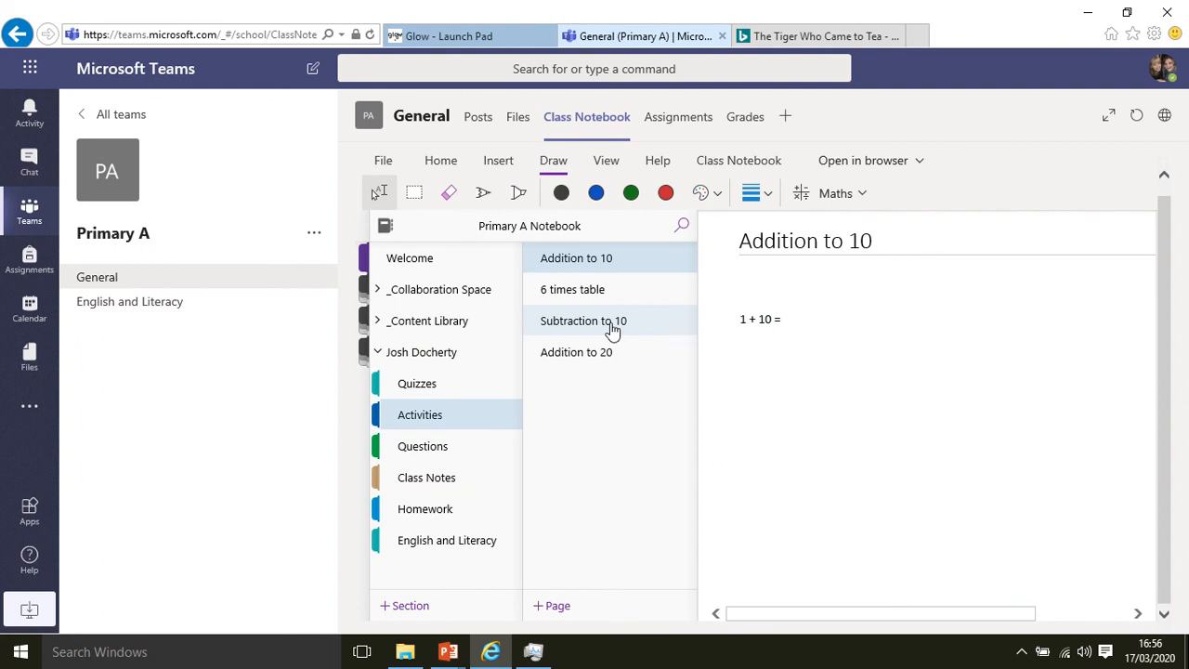
click(624, 293)
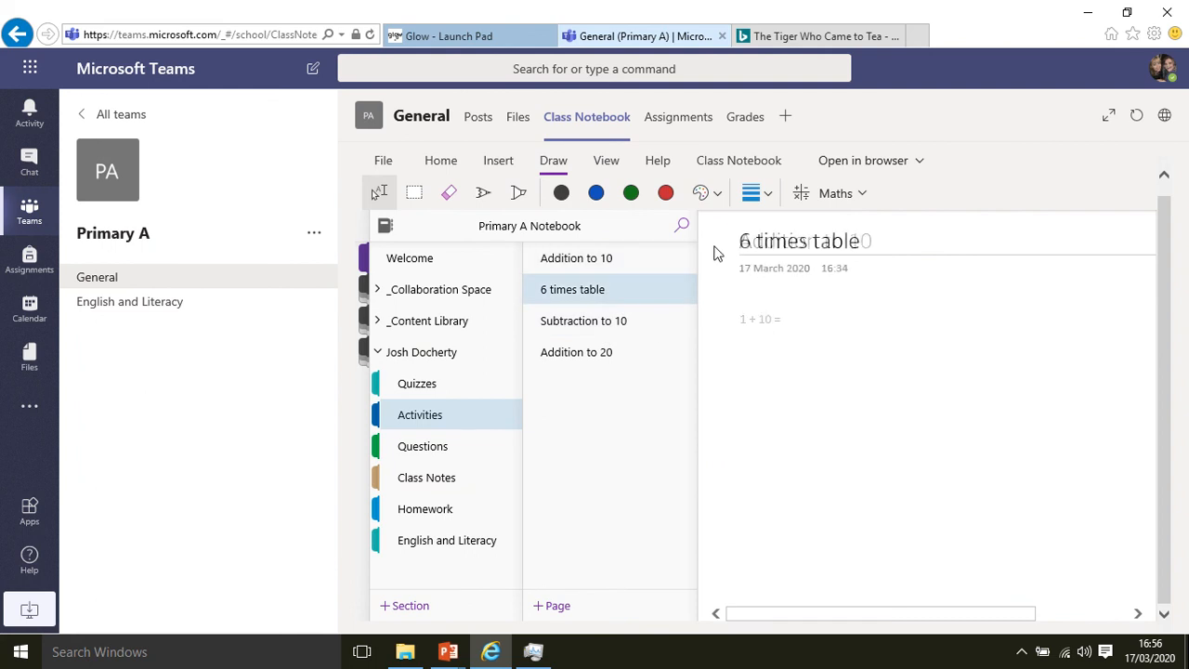
Step: Open the Maths assistant on the 6 times table page and view its instructions and quick start examples
click(860, 197)
click(826, 230)
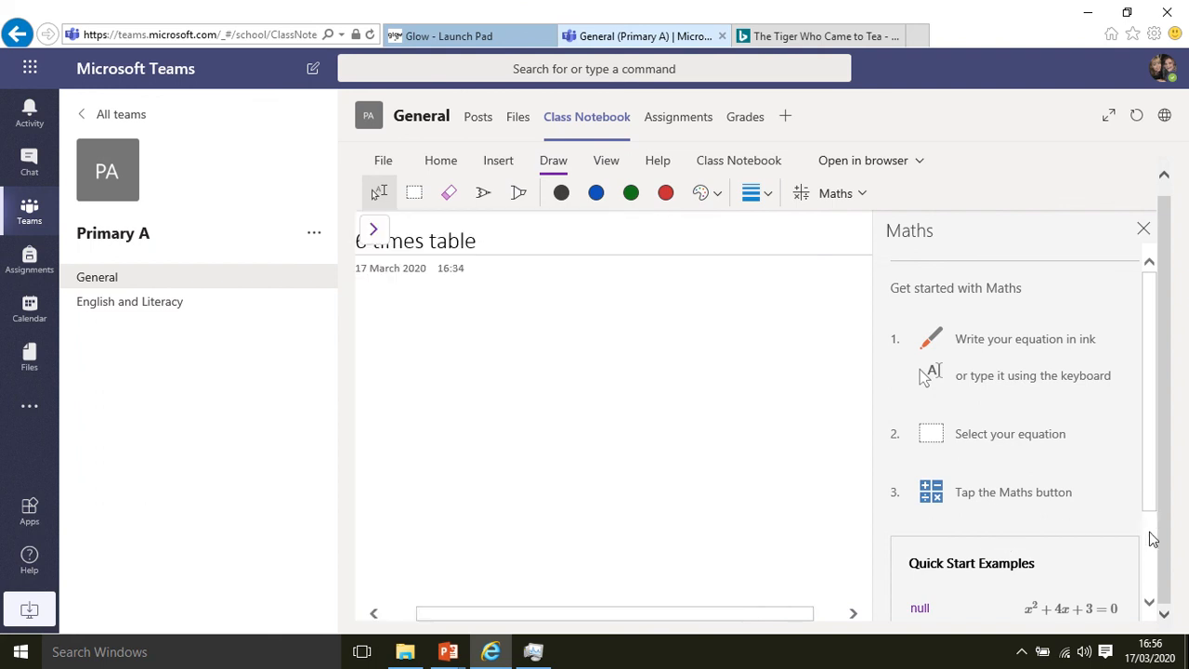
scroll(1148, 502, down, 2)
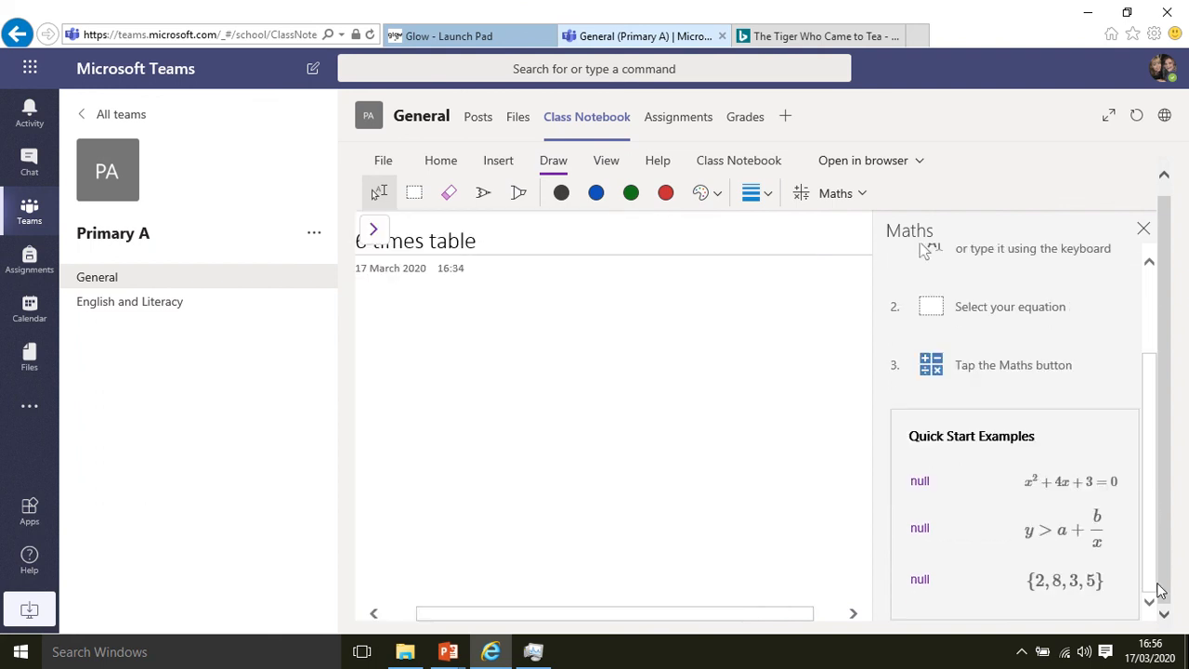
Step: Close the Maths assistant and show the notebook's section and page list again
drag(1150, 571, 1151, 455)
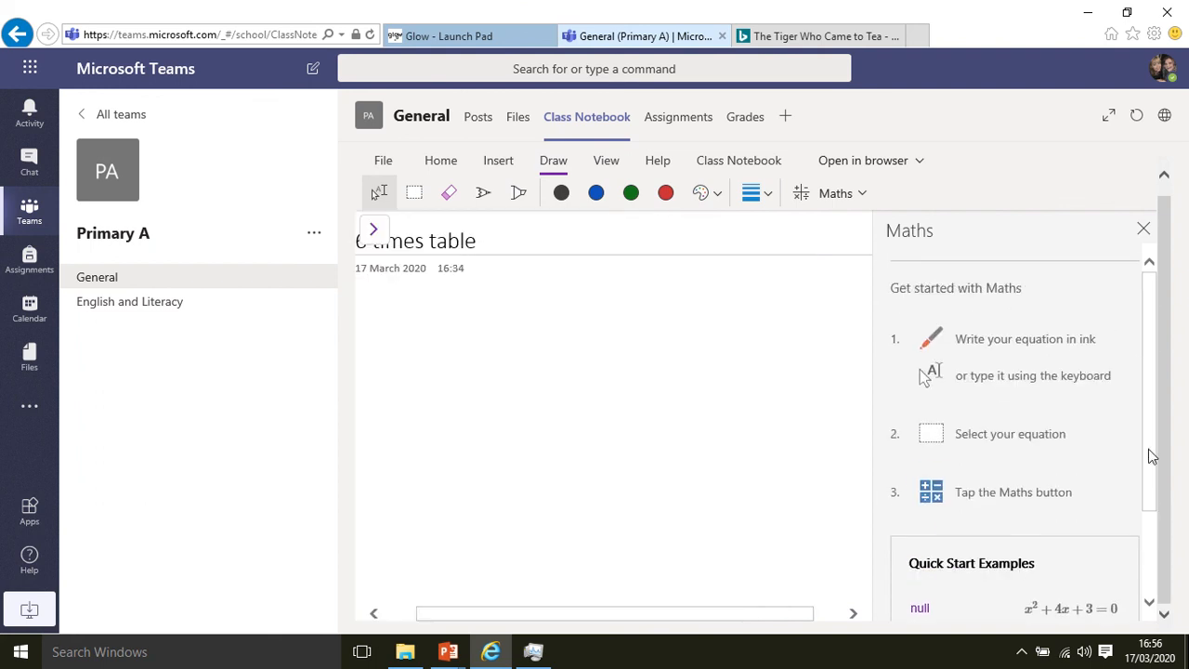
click(1144, 228)
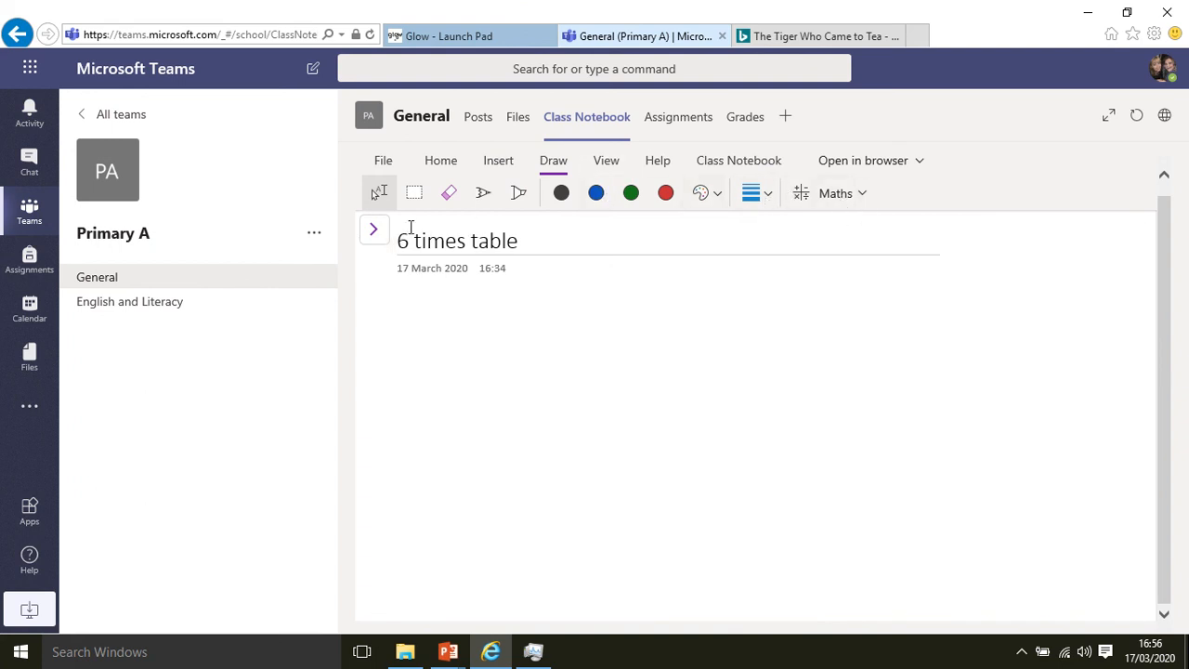
click(372, 232)
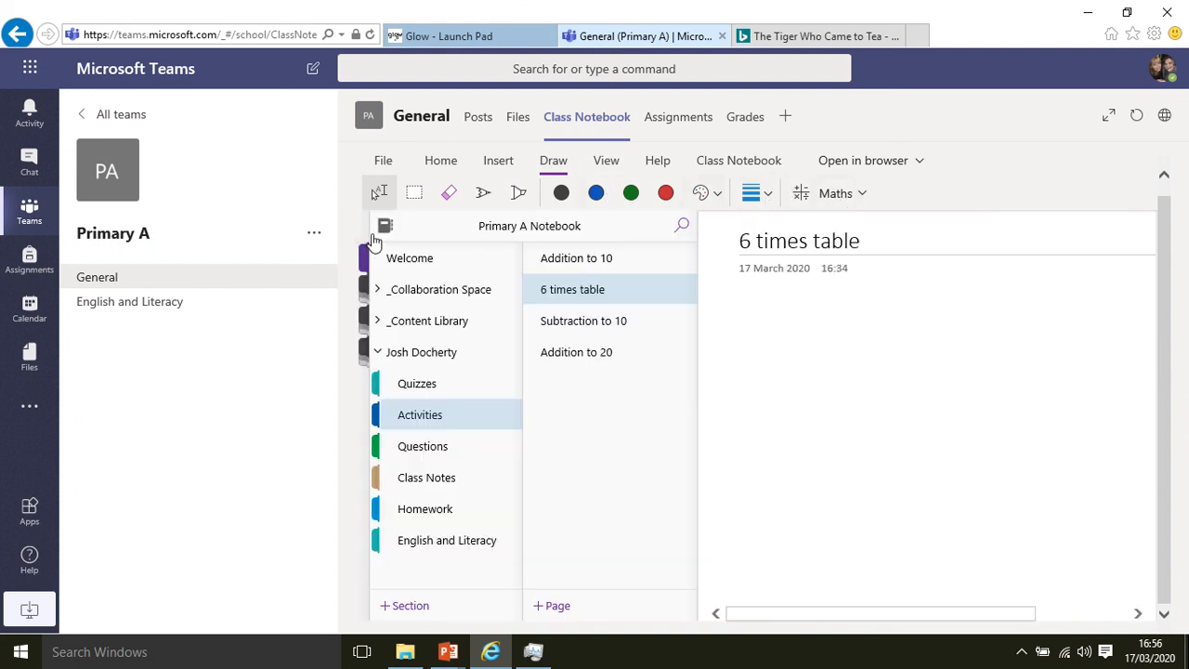
Step: Title the untitled page in the student's English and Literacy section "Reading"
click(609, 162)
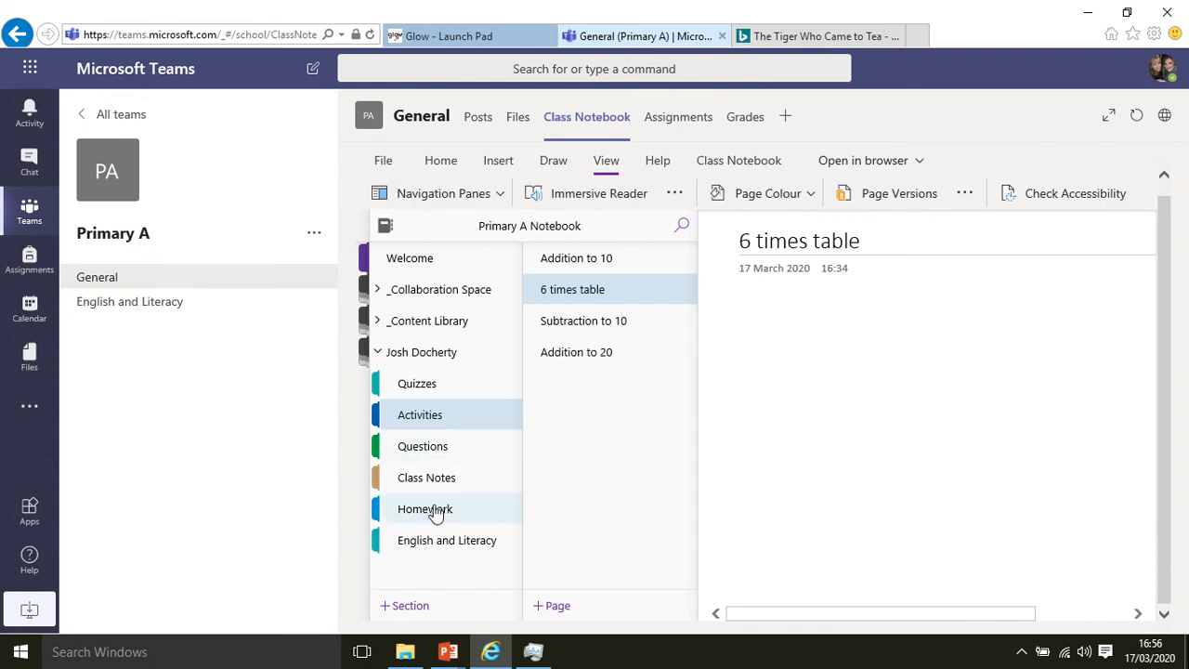
click(431, 540)
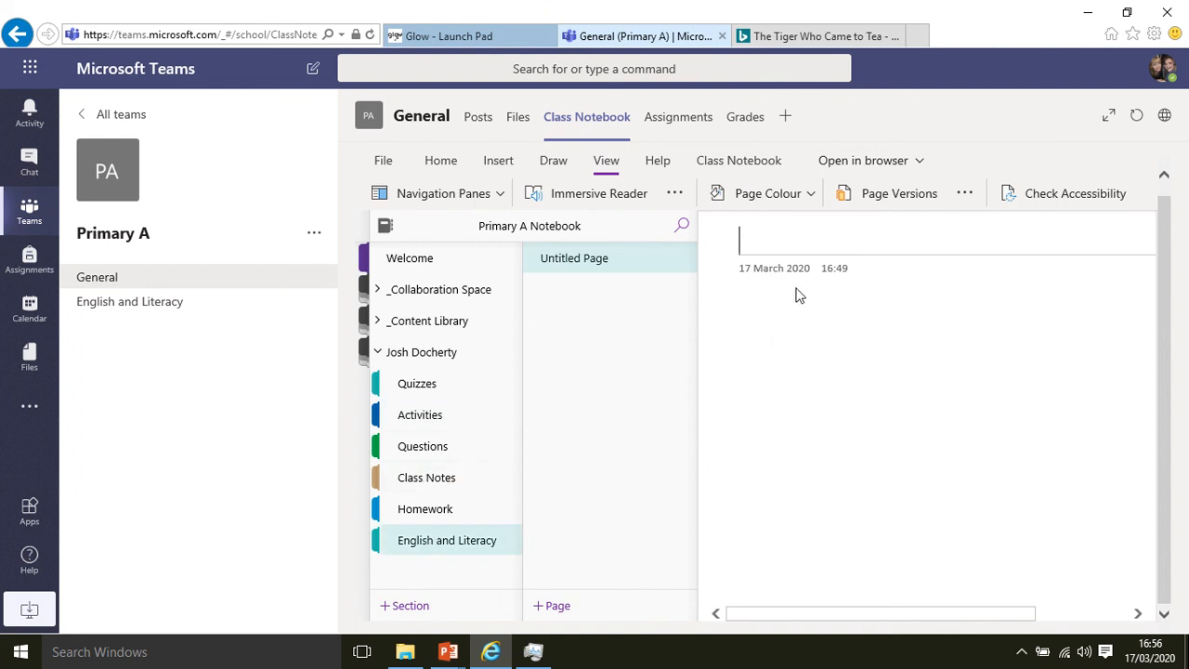
click(803, 242)
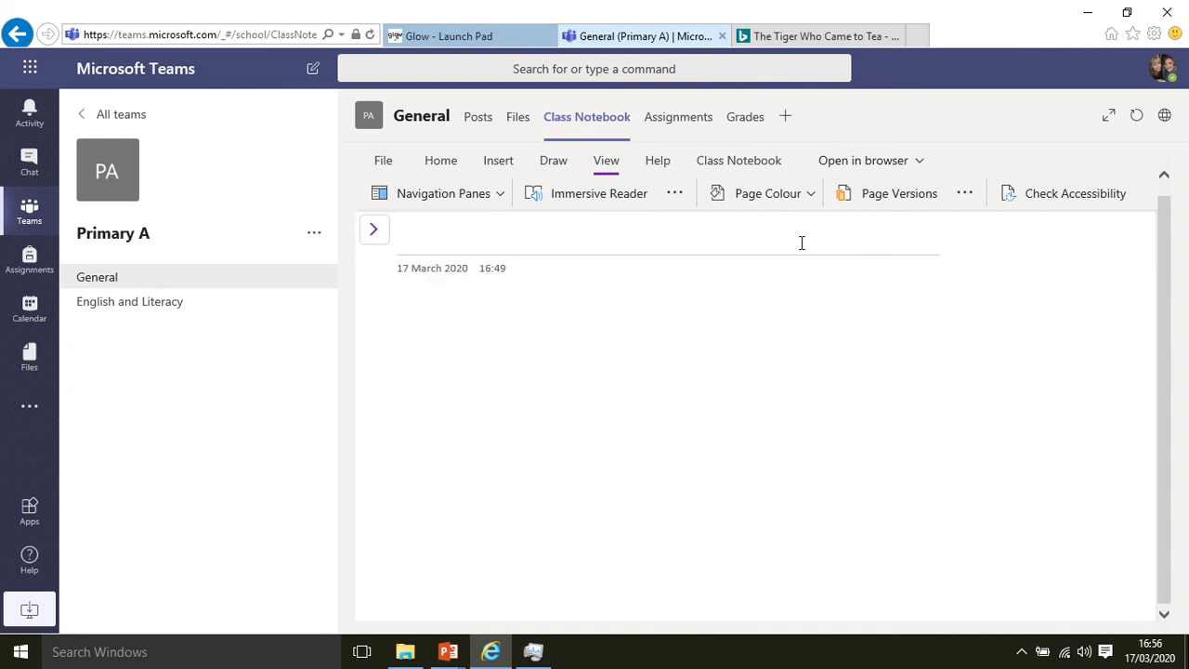
text(Reading)
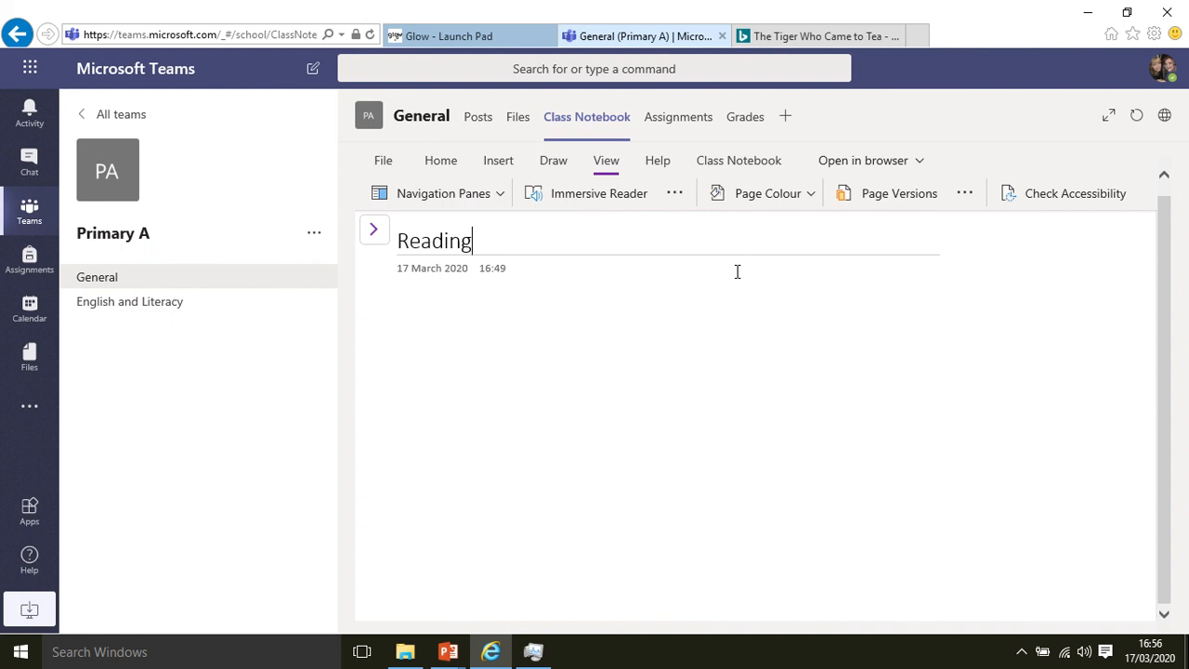
Step: Write "Answer the following questions about the story." and "1. What are the names of the characters?" in the body of the Reading page
text(Answer the following questions about the story.)
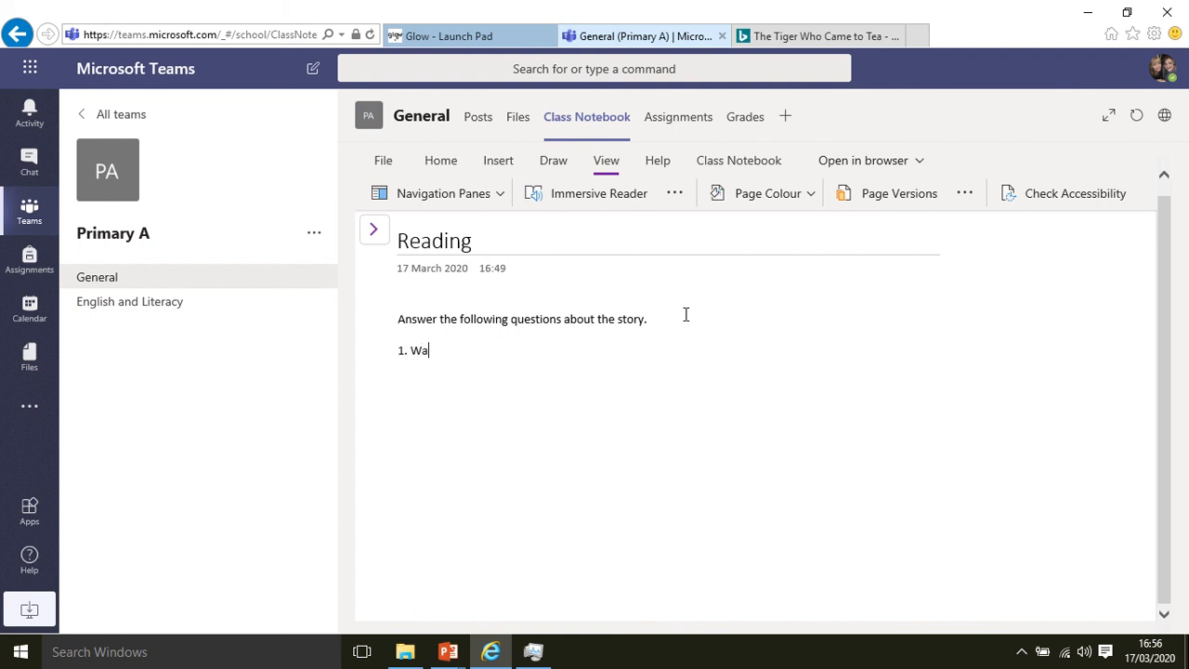
text(t ar)
text(hat are the names of)
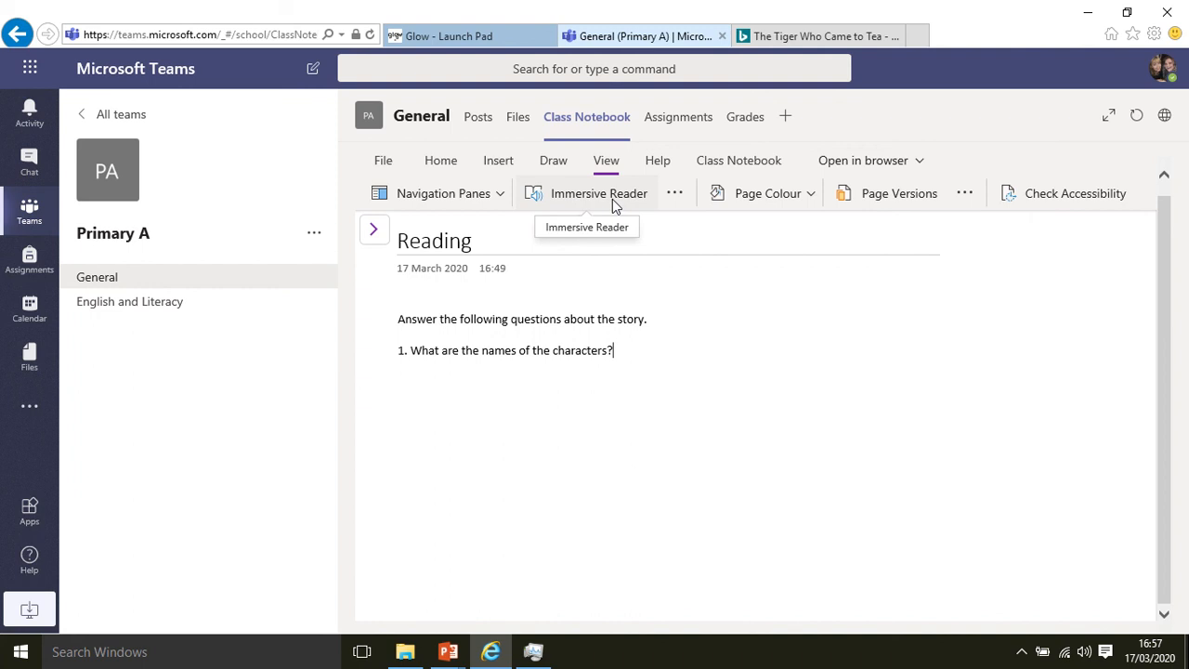
Step: Set the Reading page's background colour to Red
click(814, 196)
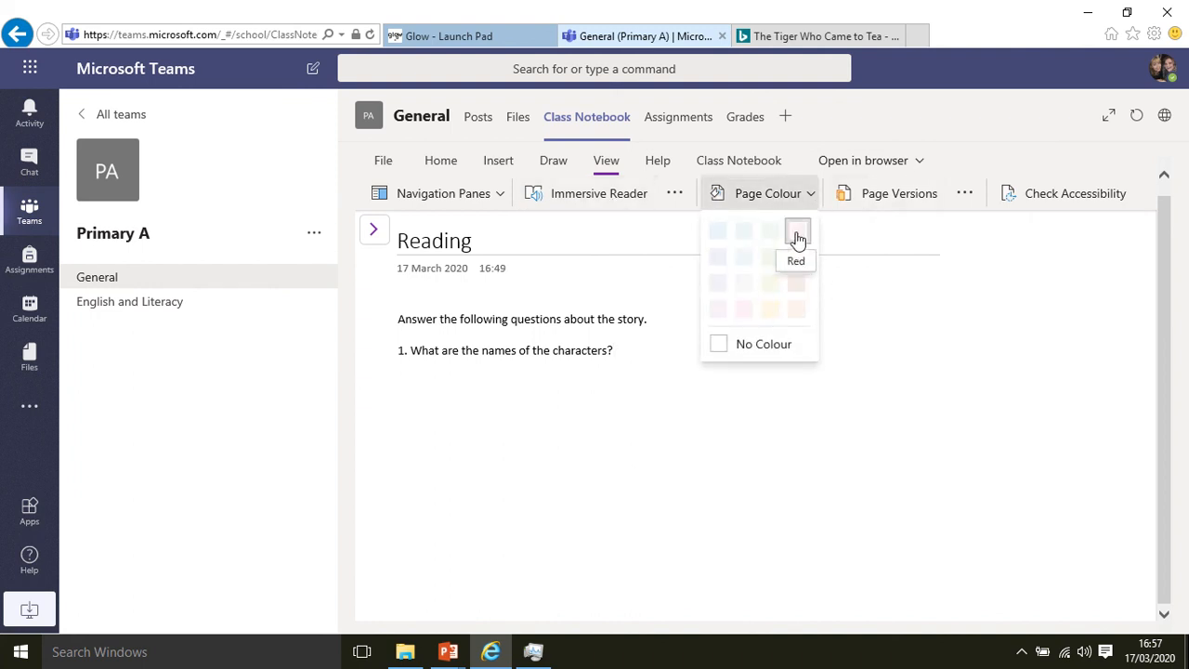
click(796, 231)
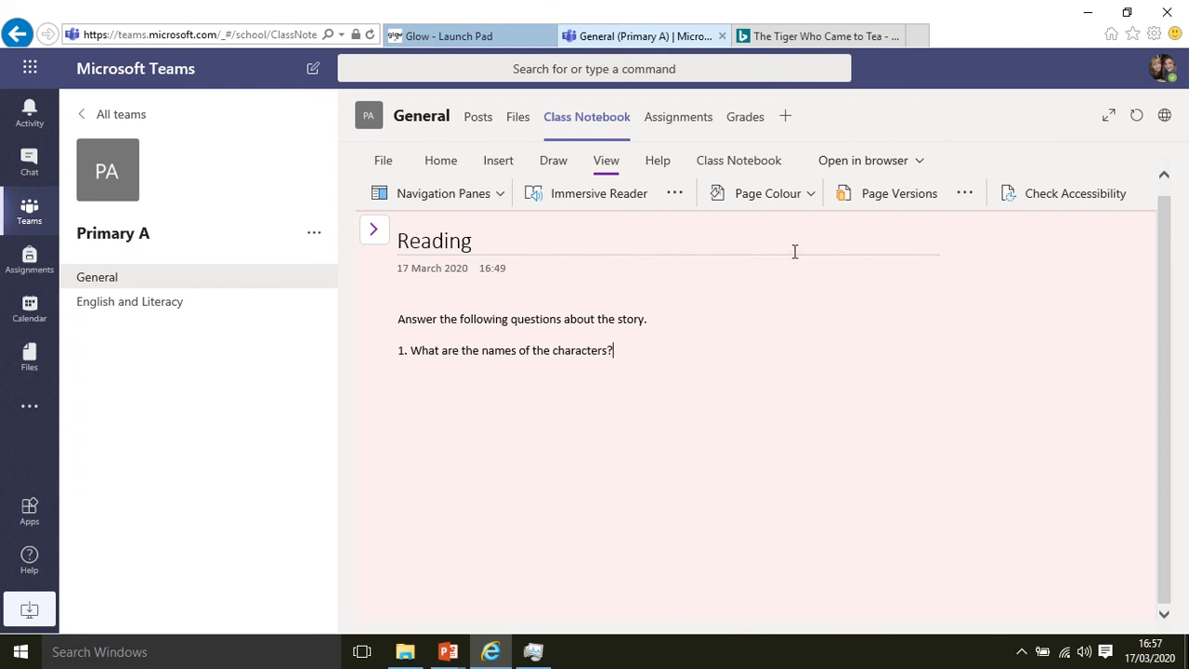
Step: Open the Reading page in Immersive Reader, try the voice speed setting, listen to the text read aloud, and return to the notebook
click(620, 199)
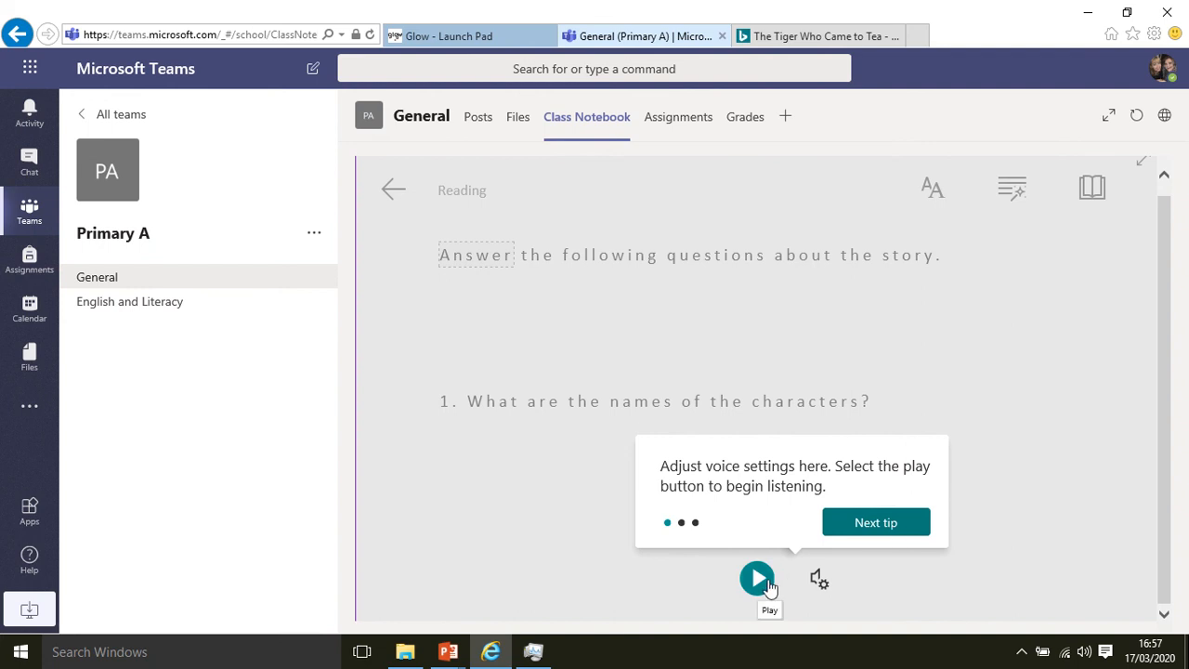
click(819, 580)
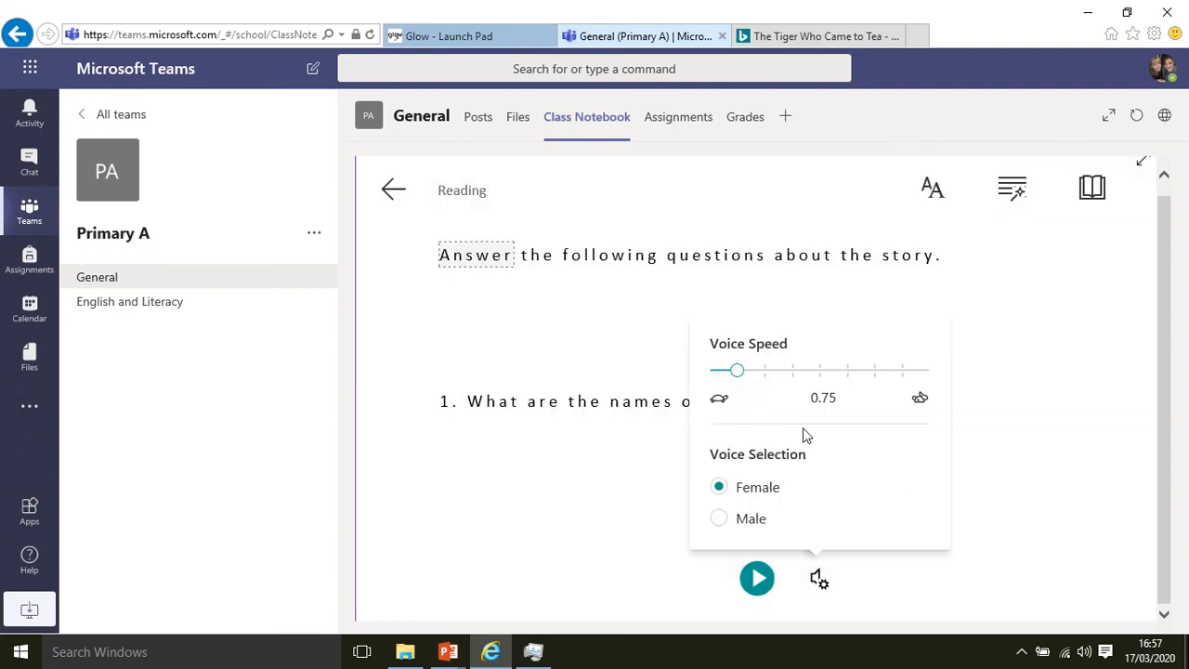
mouse_move(743, 377)
mouse_down()
mouse_move(892, 380)
mouse_move(738, 378)
mouse_up()
drag(739, 372, 743, 377)
click(757, 580)
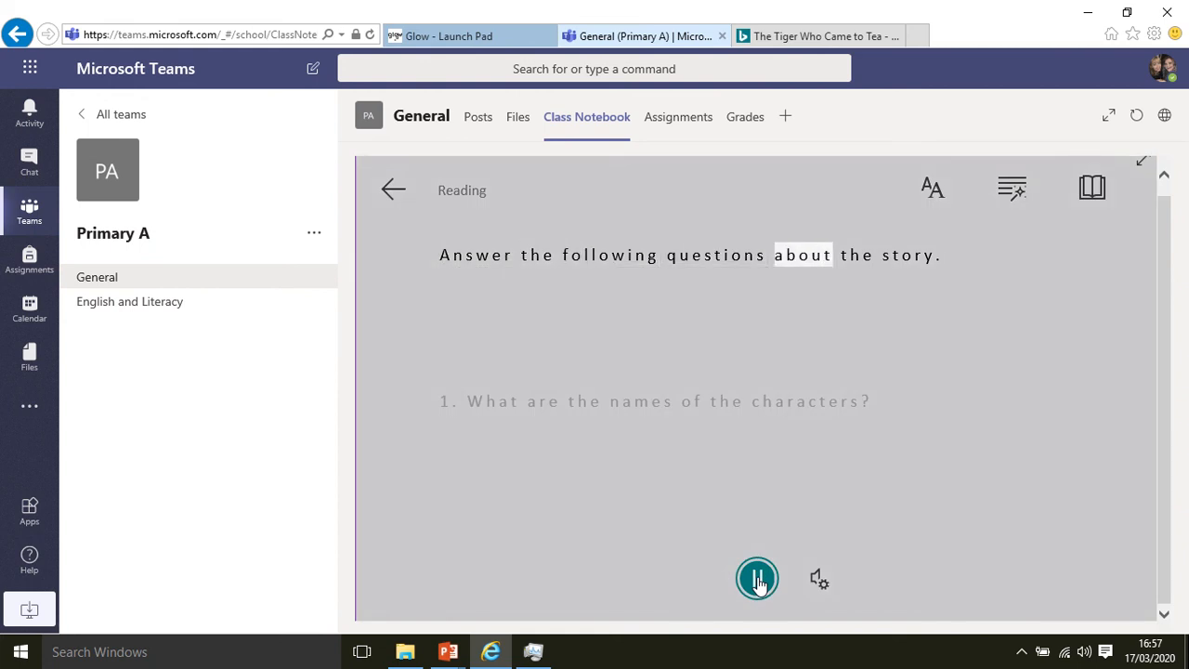
click(758, 580)
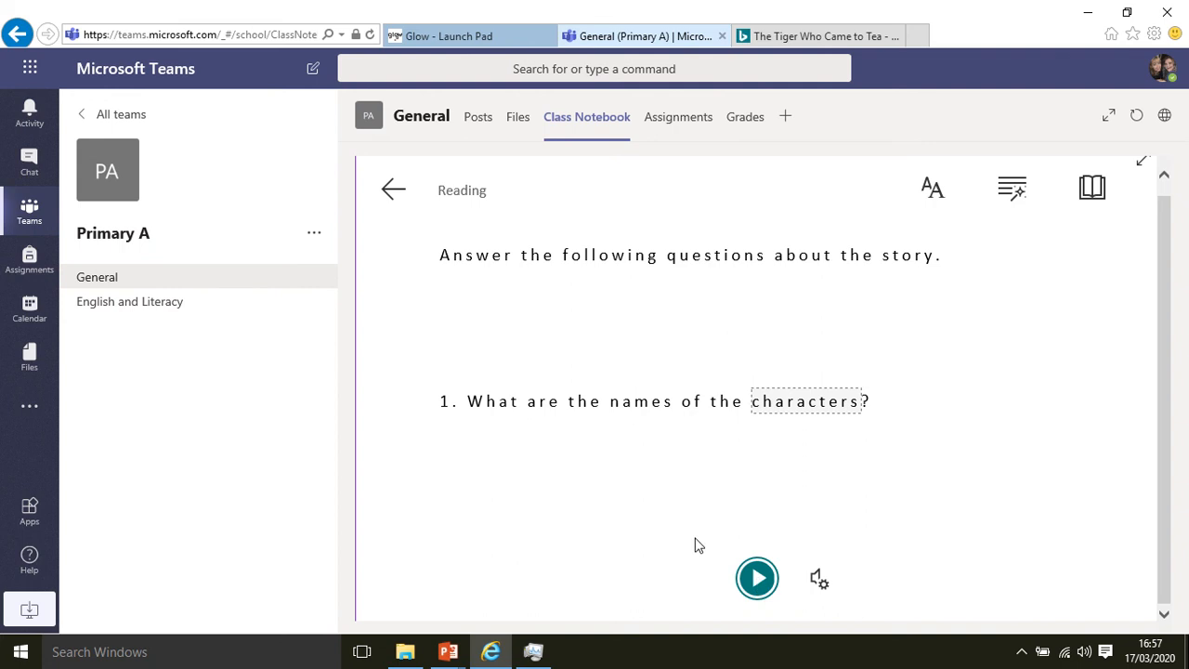
click(394, 193)
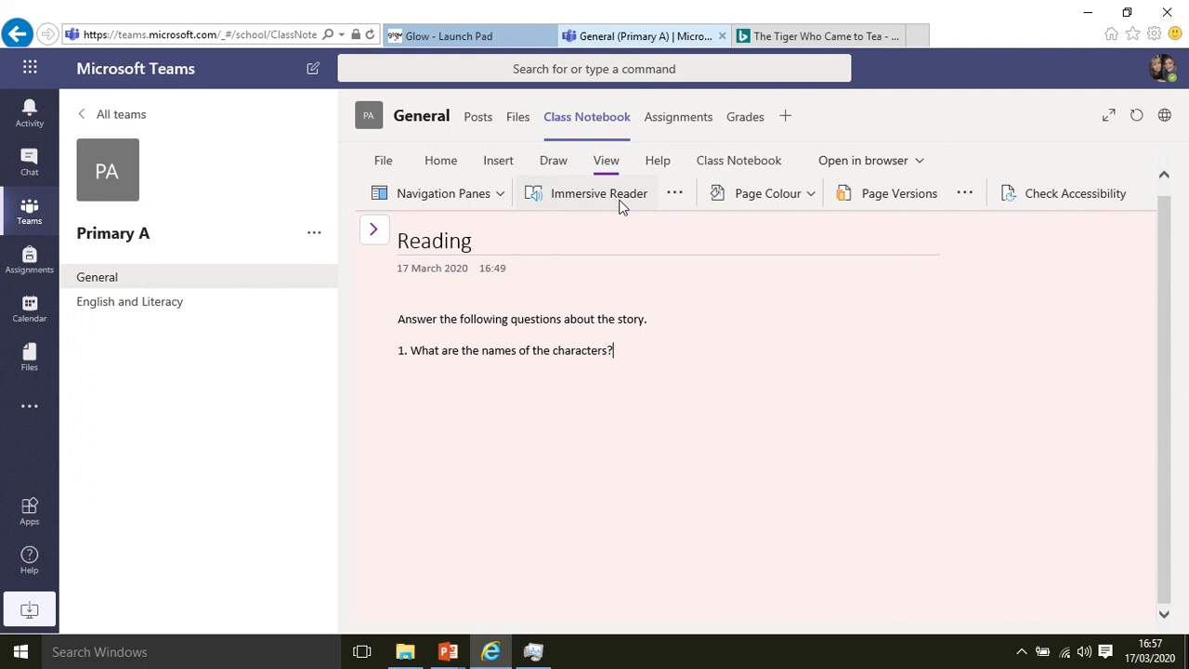
Step: Reopen the notebook's section list, collapse the student's section group and check the notebook's file information
click(675, 194)
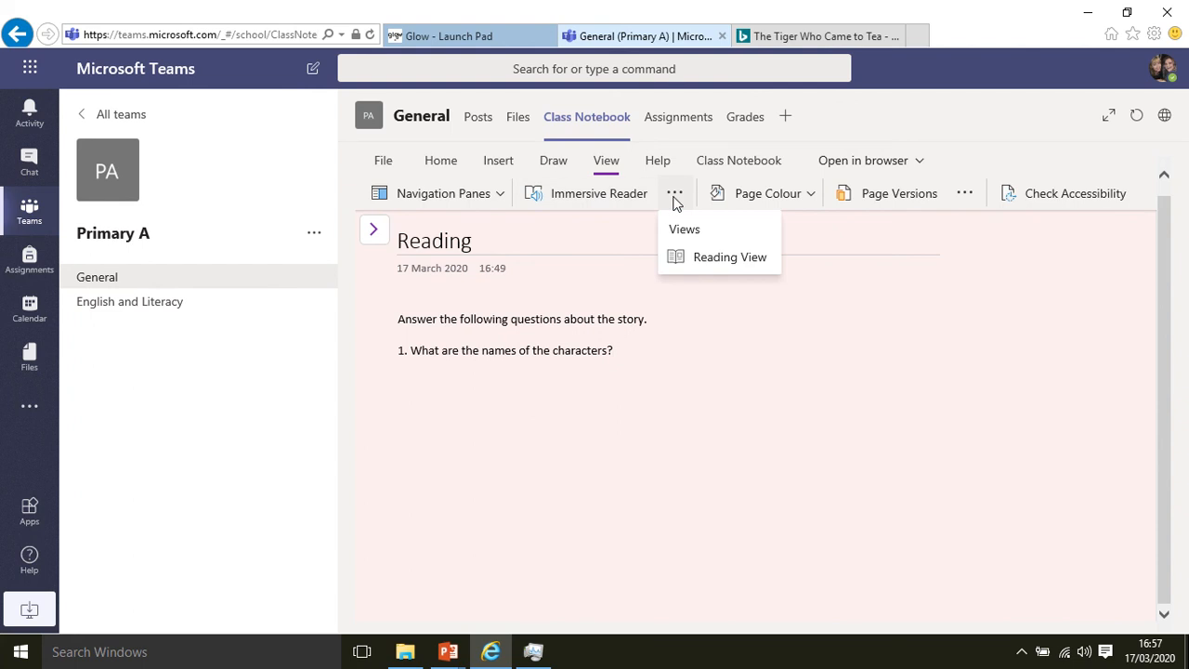
click(380, 234)
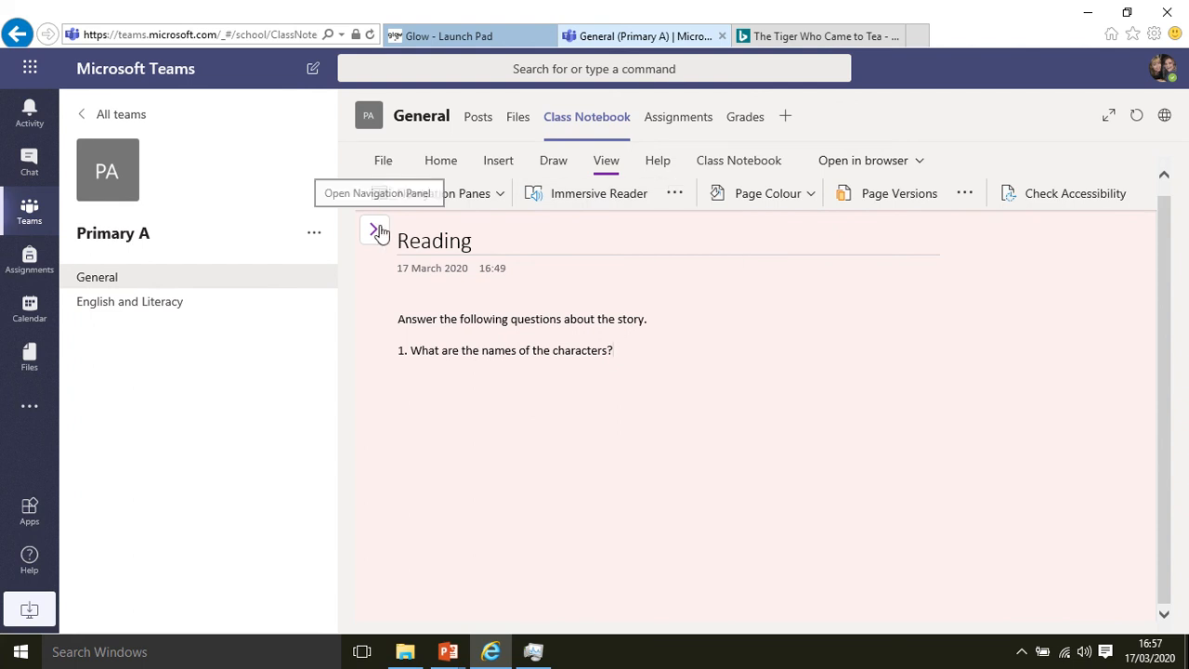
click(380, 233)
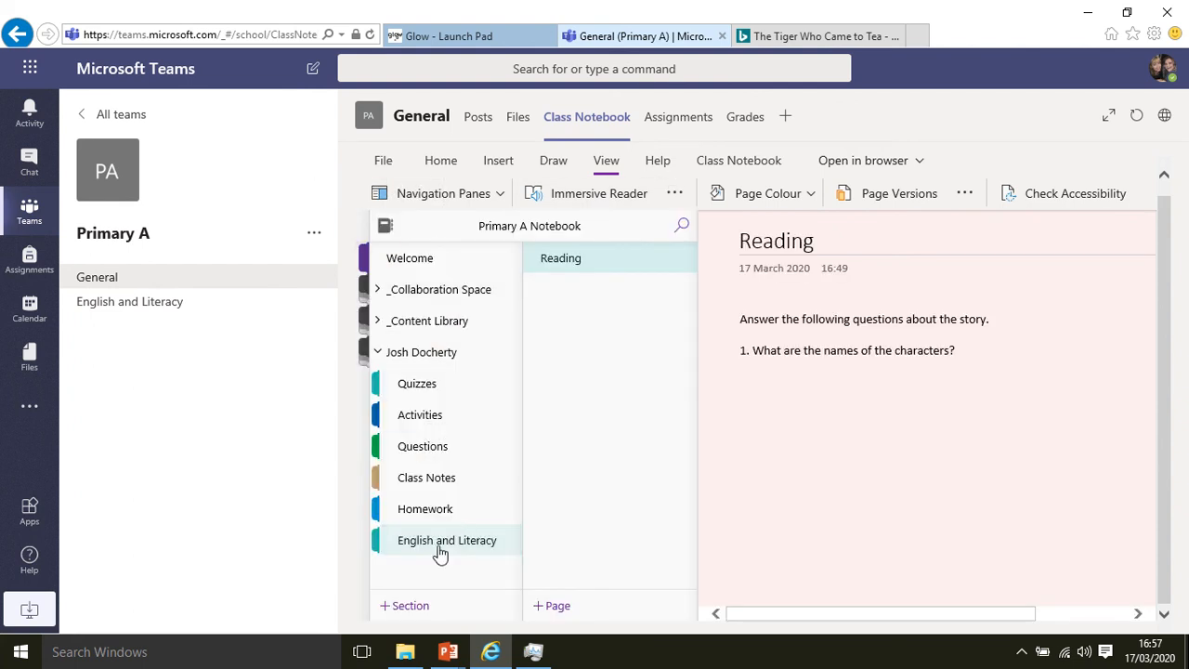
click(372, 357)
click(381, 163)
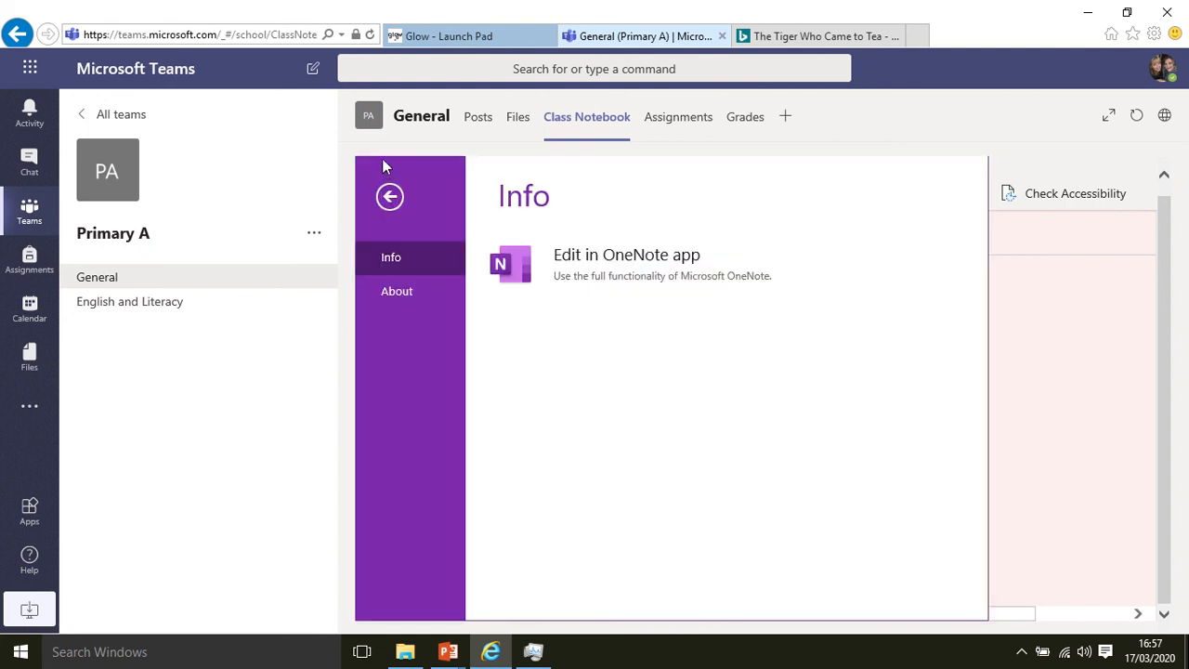
click(392, 198)
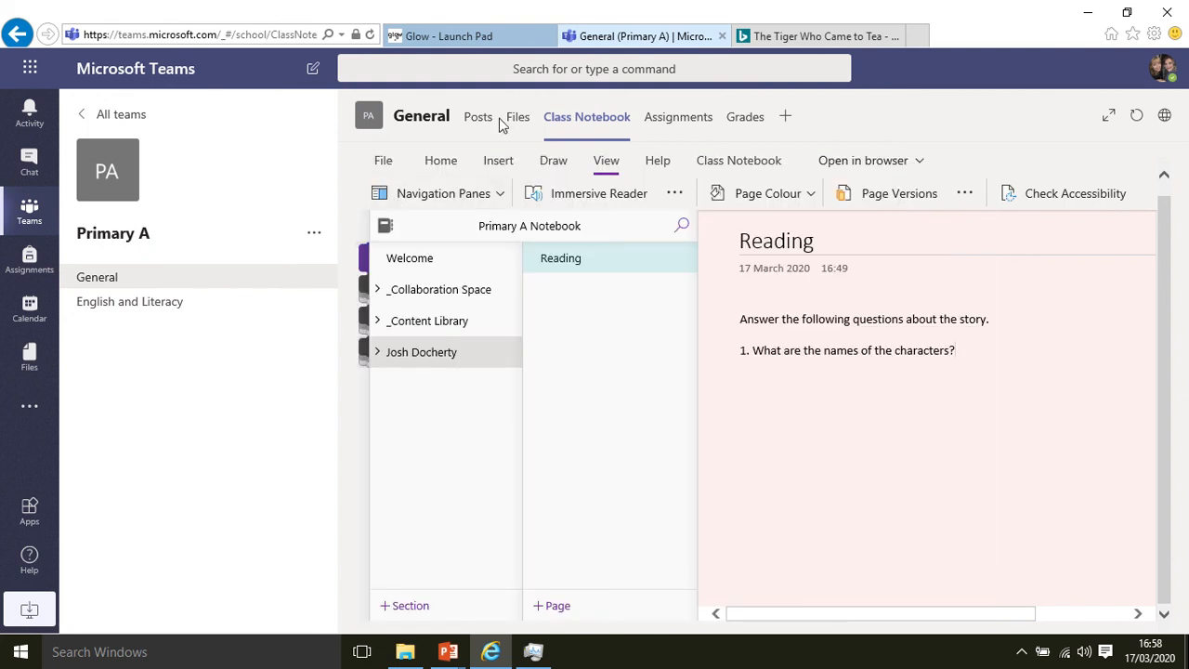
Step: Go to the General channel's posts and start a new conversation
click(487, 120)
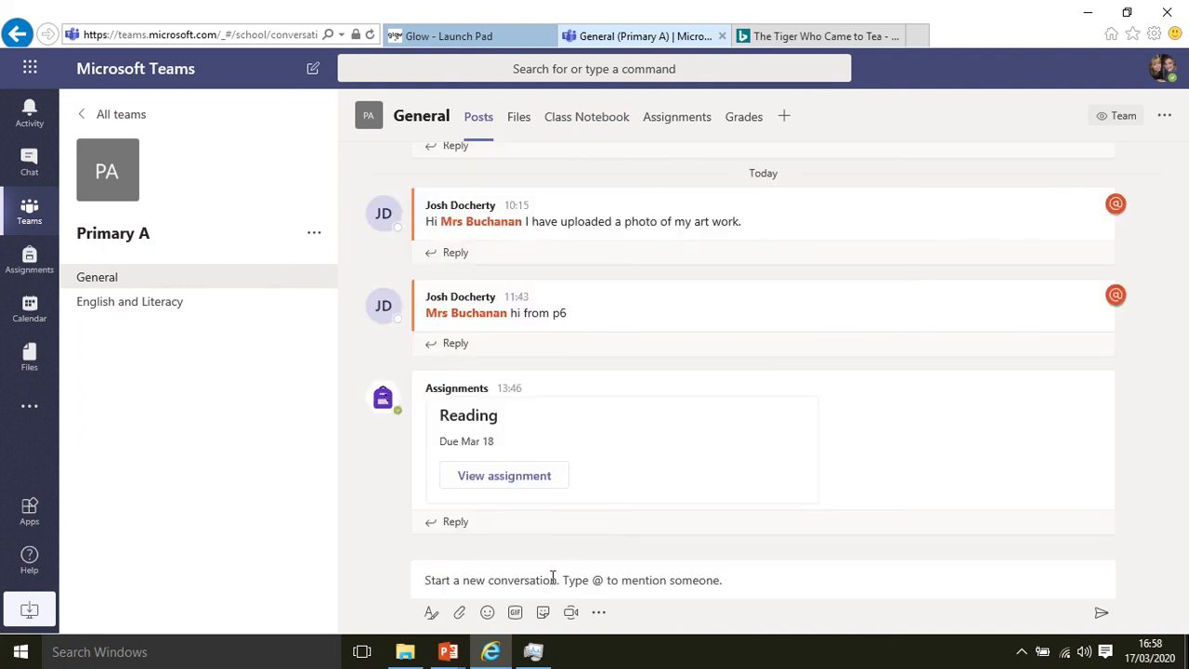
click(552, 577)
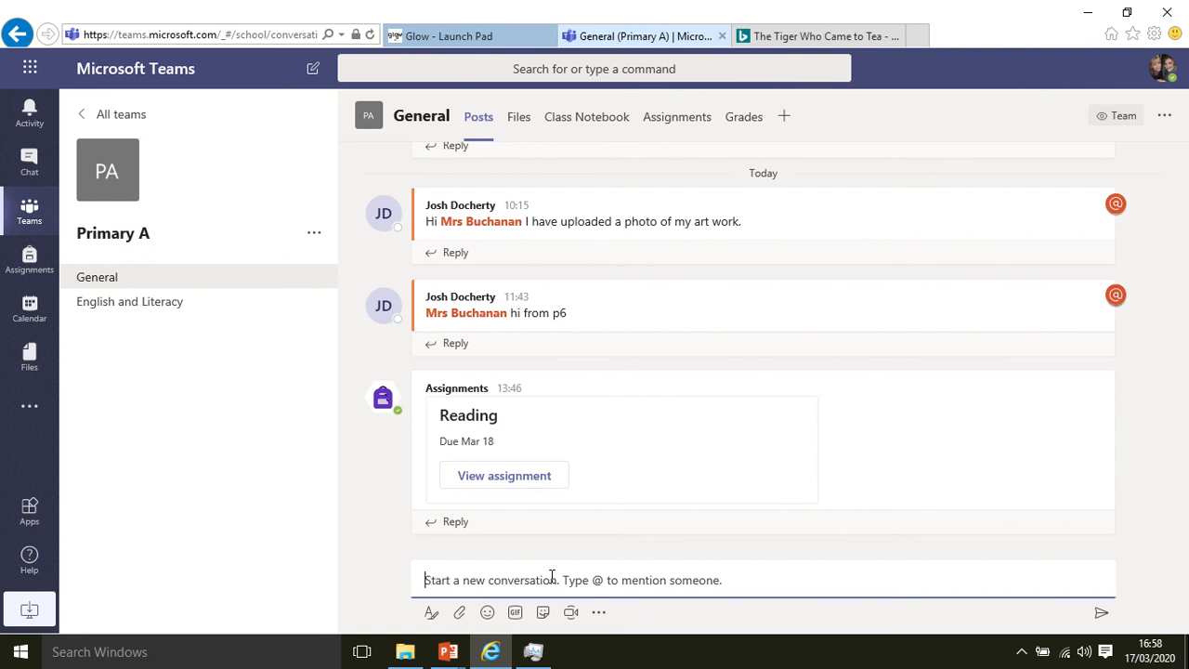